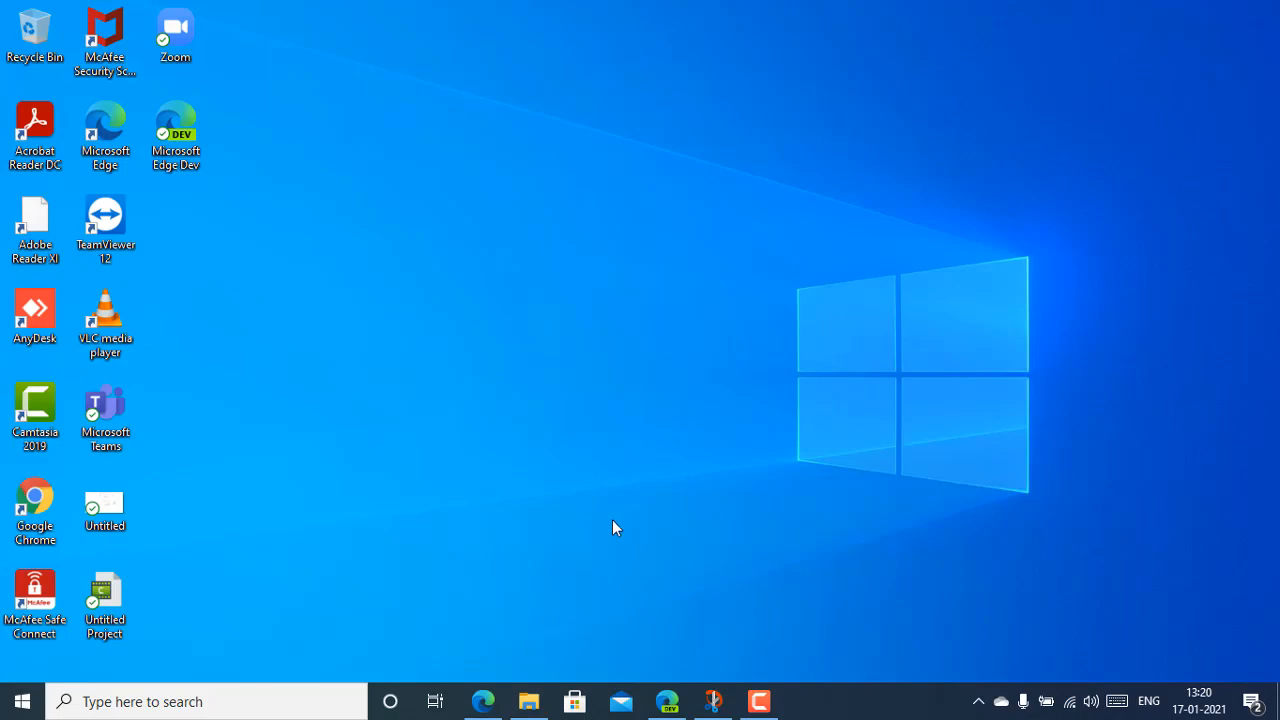
- Open homeacrordrunified18_2018 from the Downloads folder with Microsoft Edge Dev, making that app the default for .pdf files
click(529, 701)
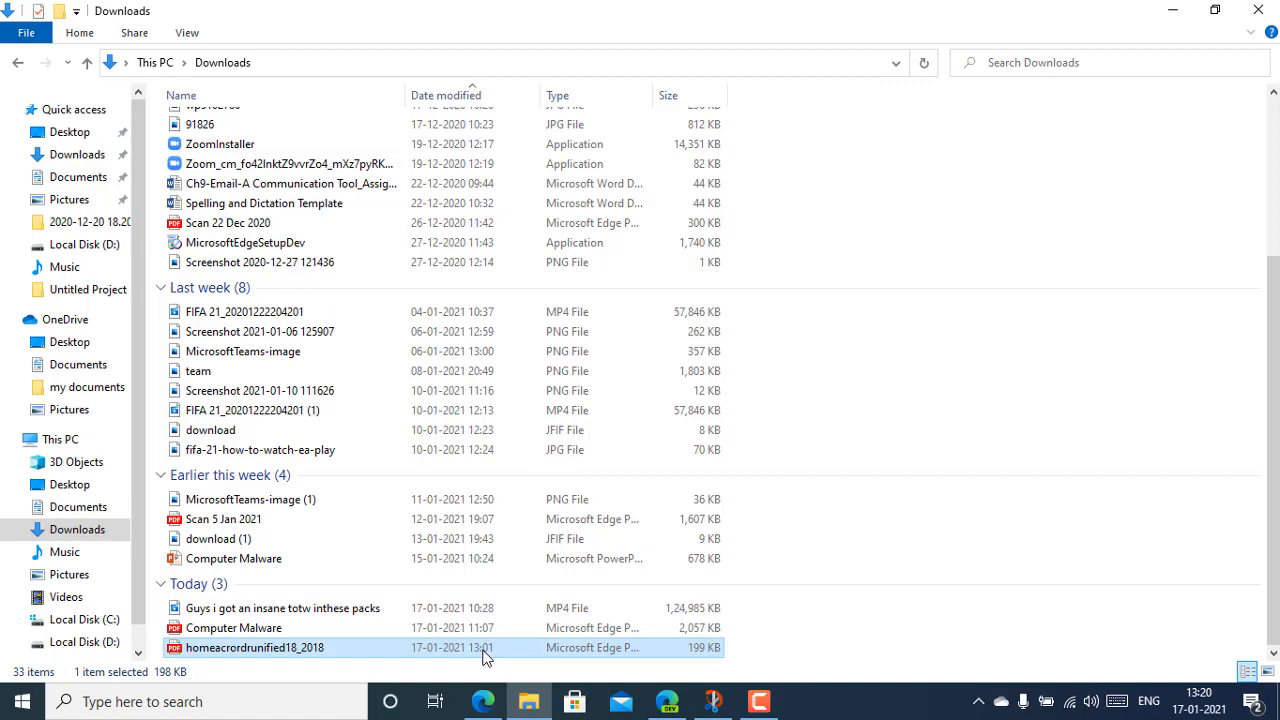
click(81, 33)
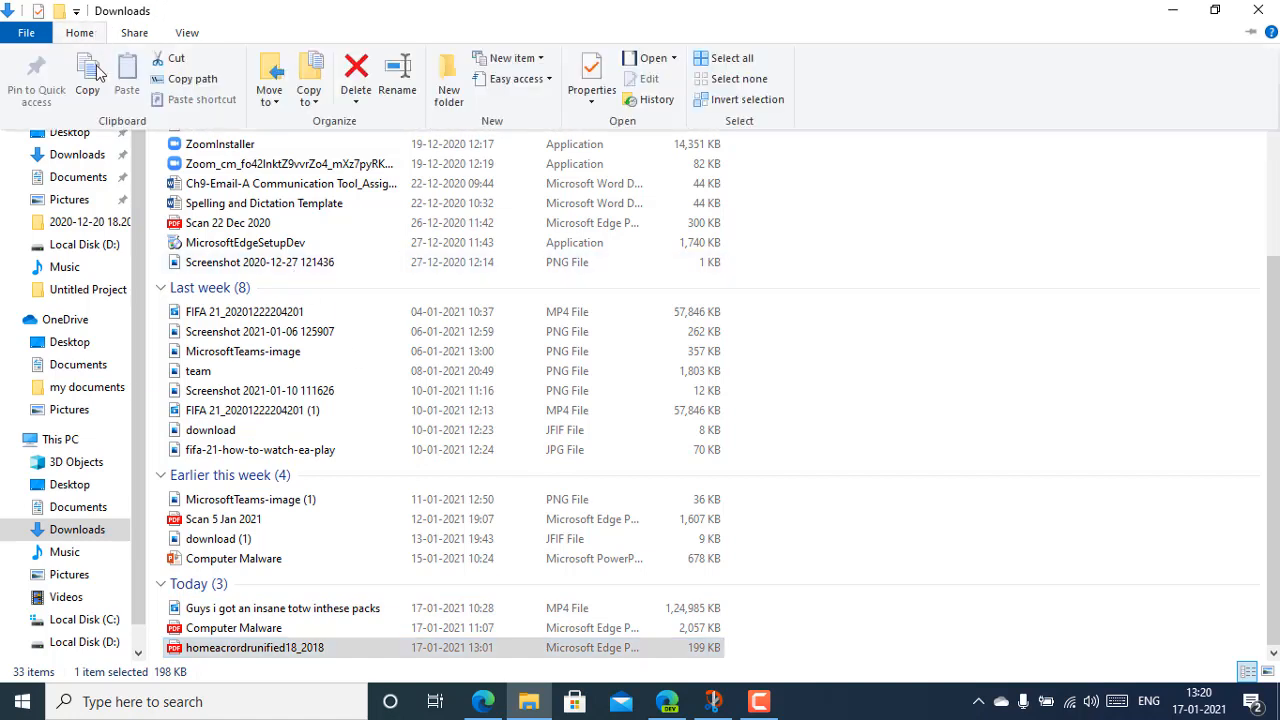
click(675, 59)
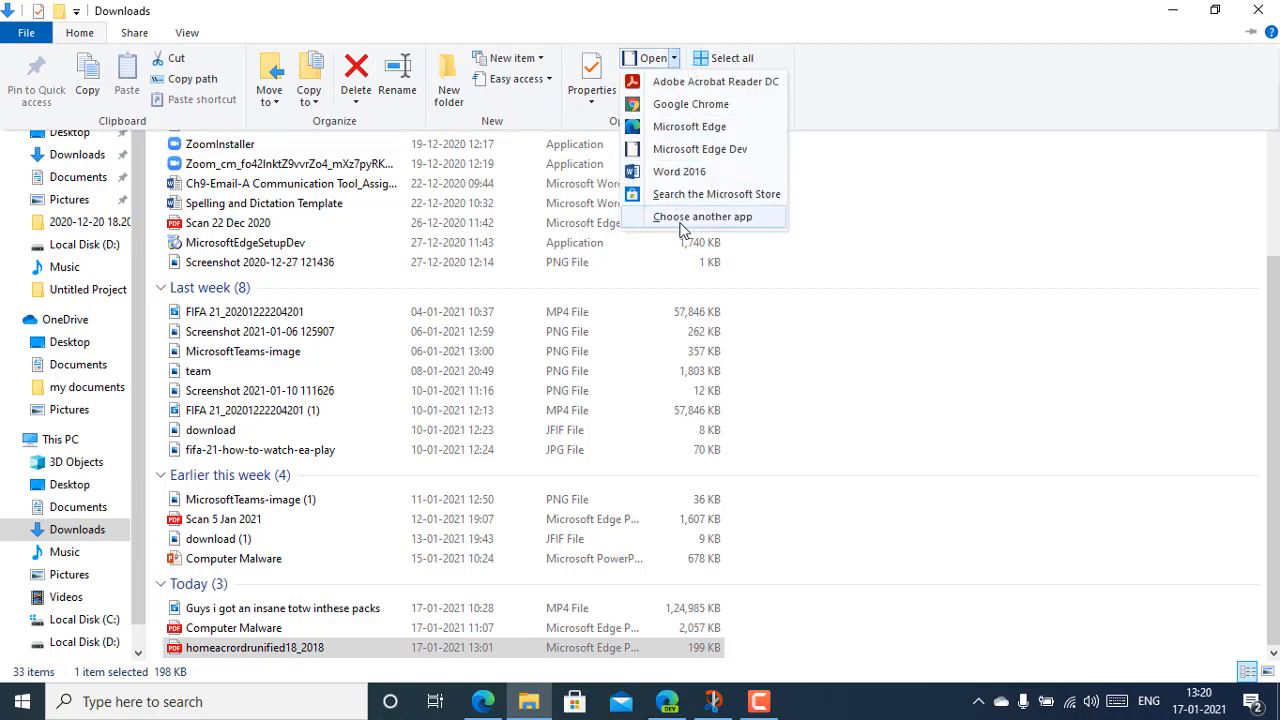
click(680, 217)
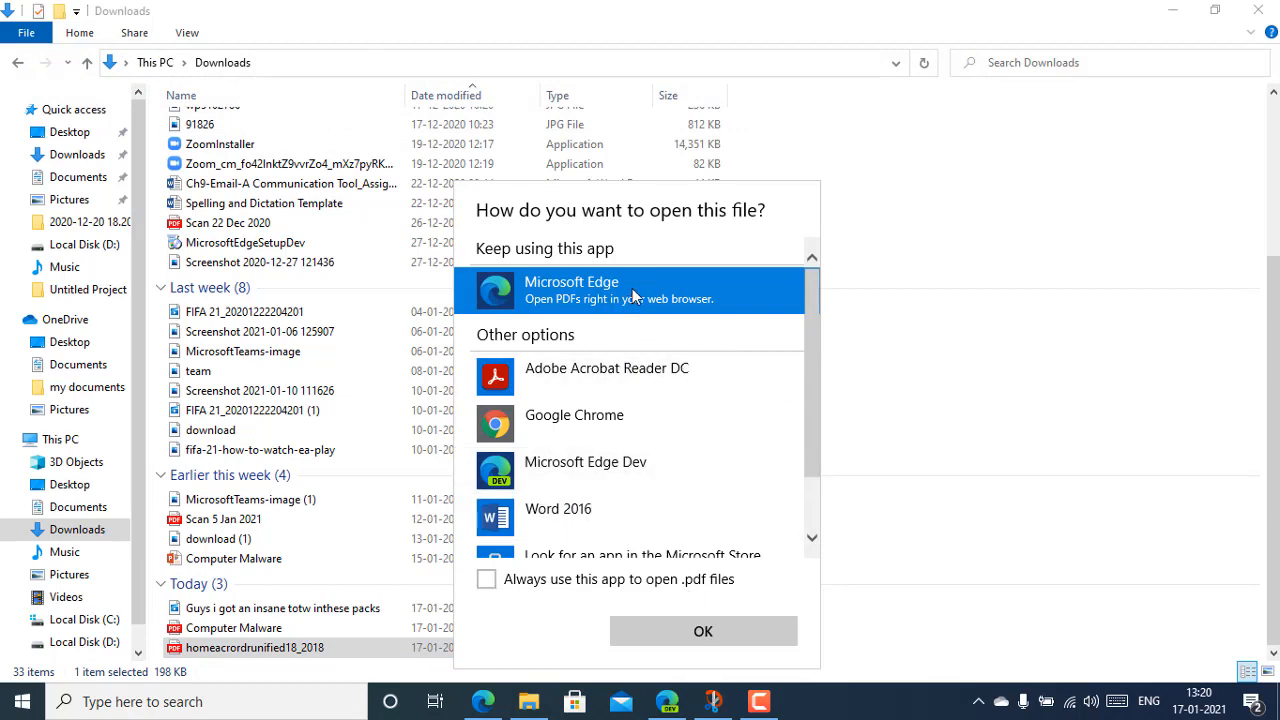
click(660, 471)
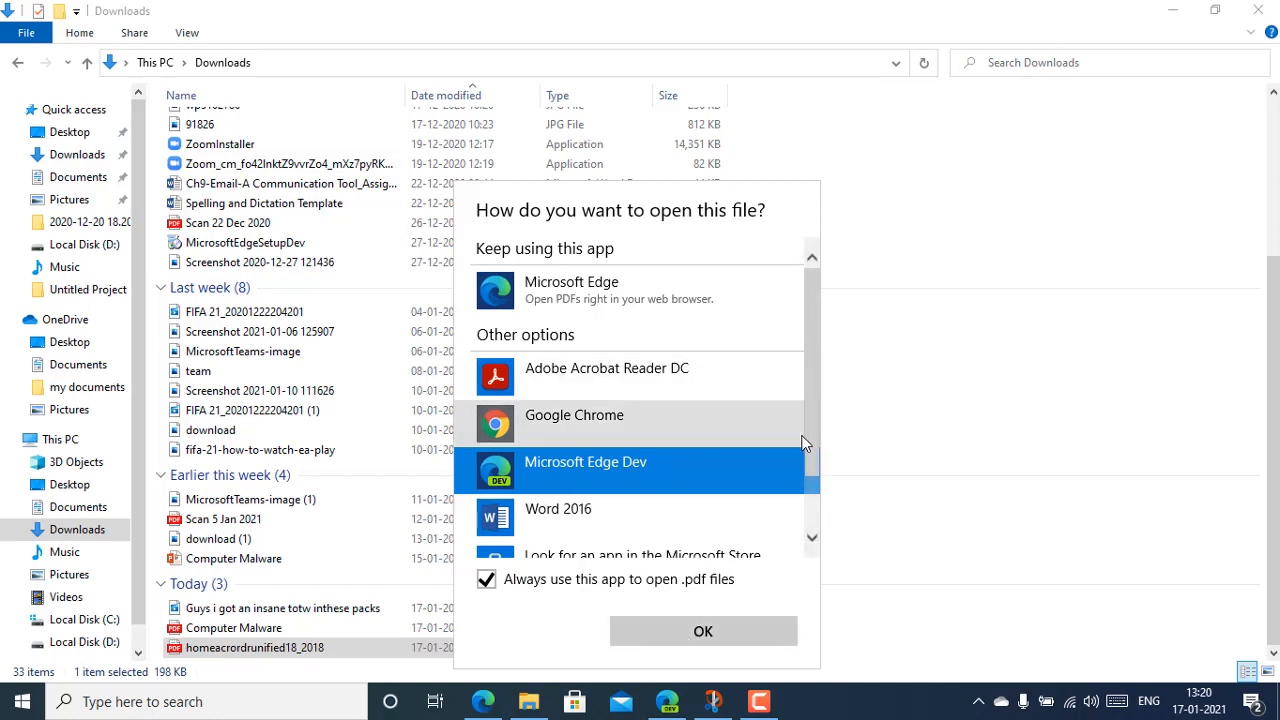
mouse_move(810, 438)
mouse_down()
mouse_move(811, 489)
mouse_move(802, 450)
mouse_up()
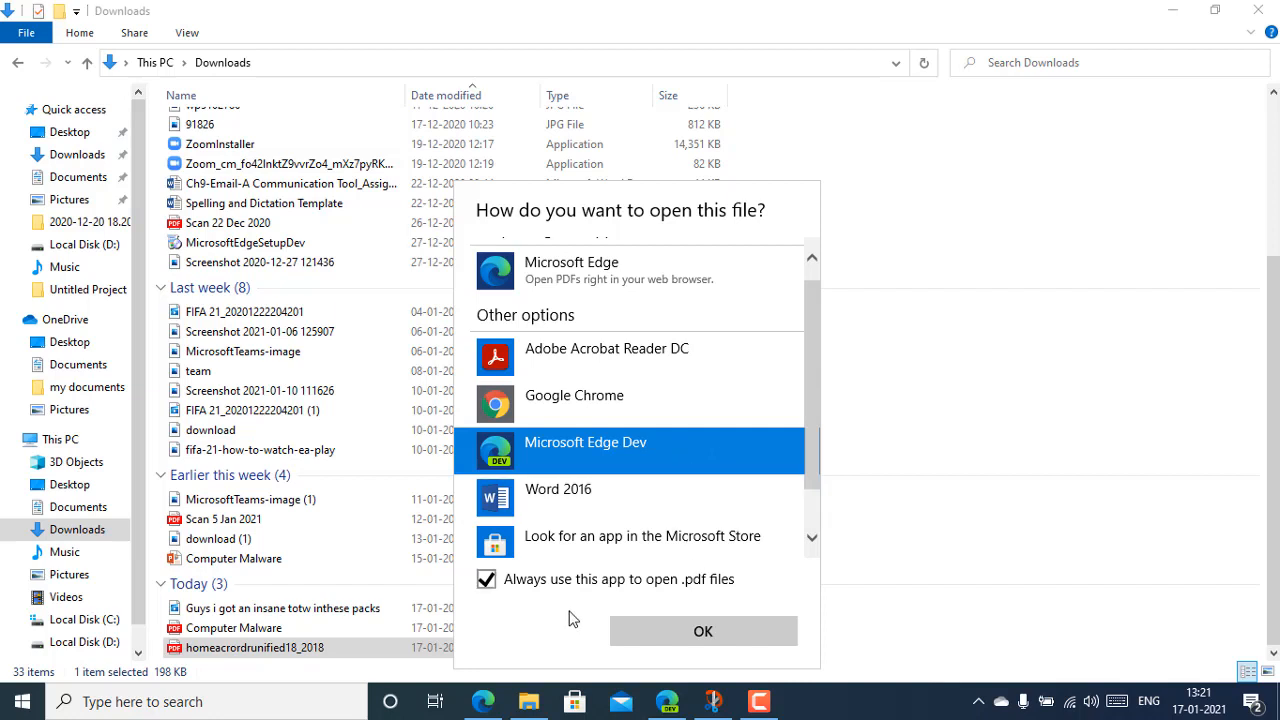
click(703, 632)
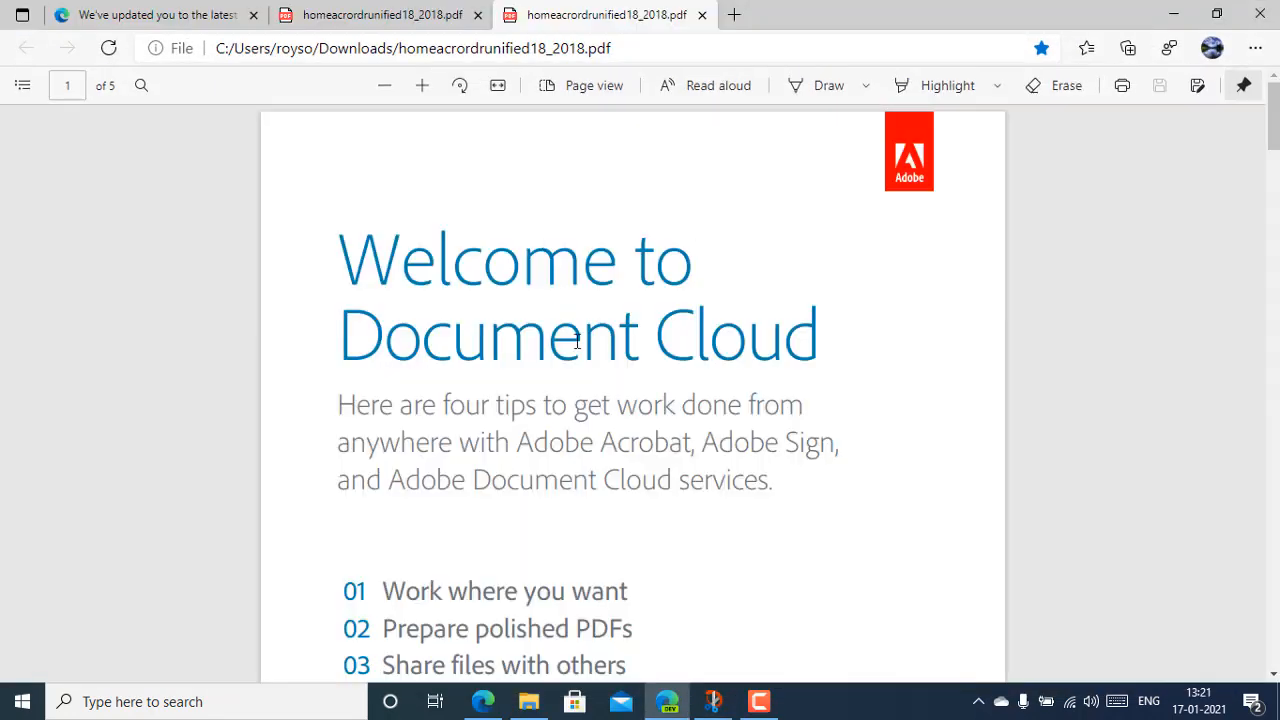
- Draw a thin blue underline below "Welcome" and circle "Adobe Acrobat" and "Adobe Sign" on page 1
scroll(606, 312, down, 2)
scroll(680, 306, up, 2)
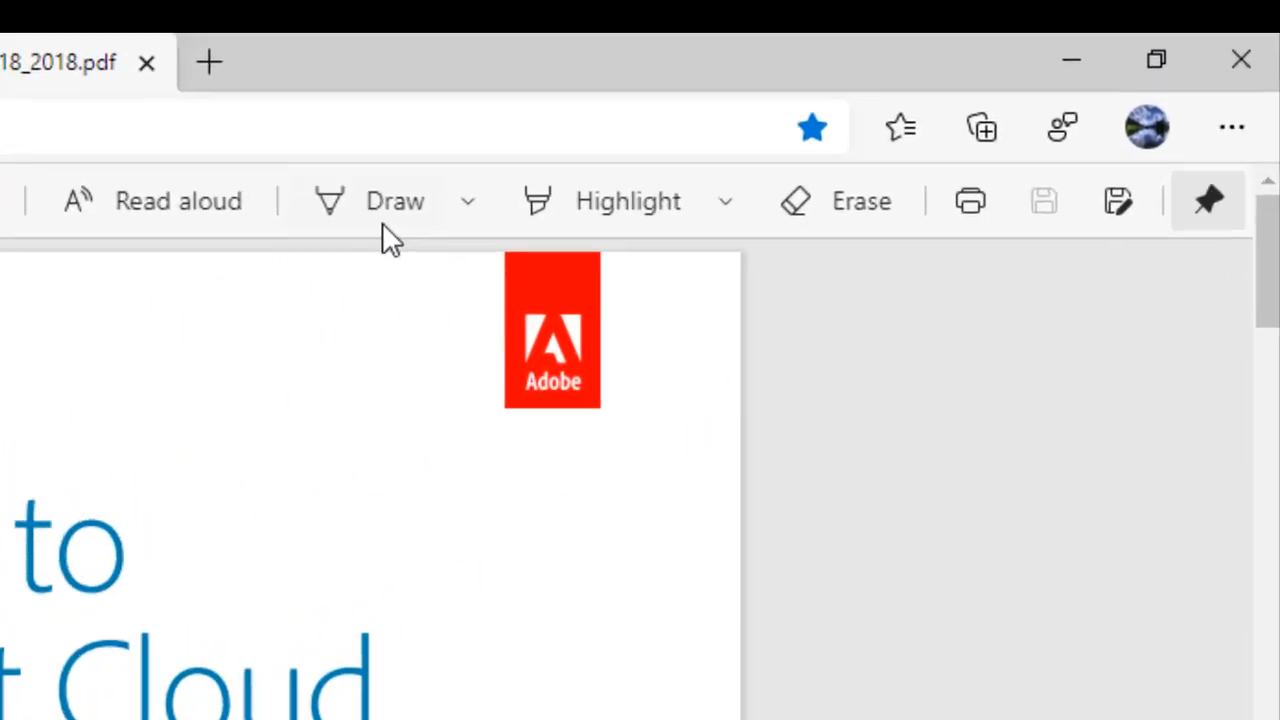
click(317, 243)
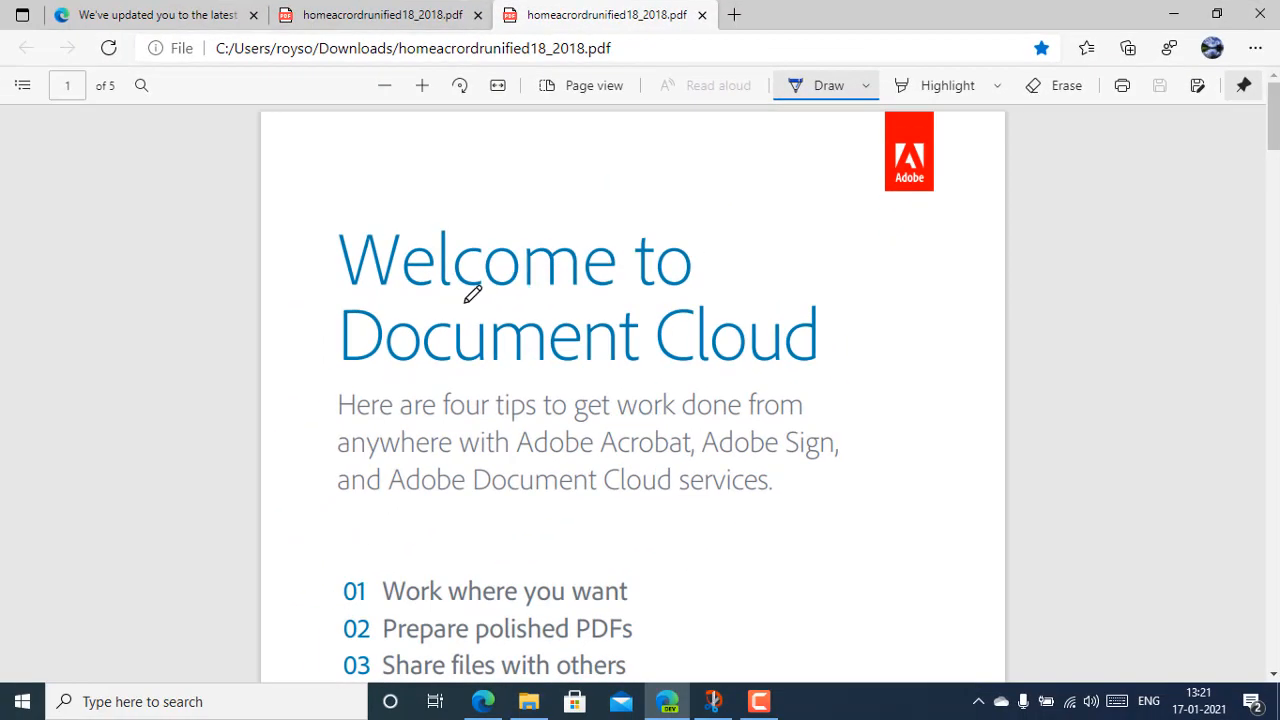
drag(349, 291, 614, 288)
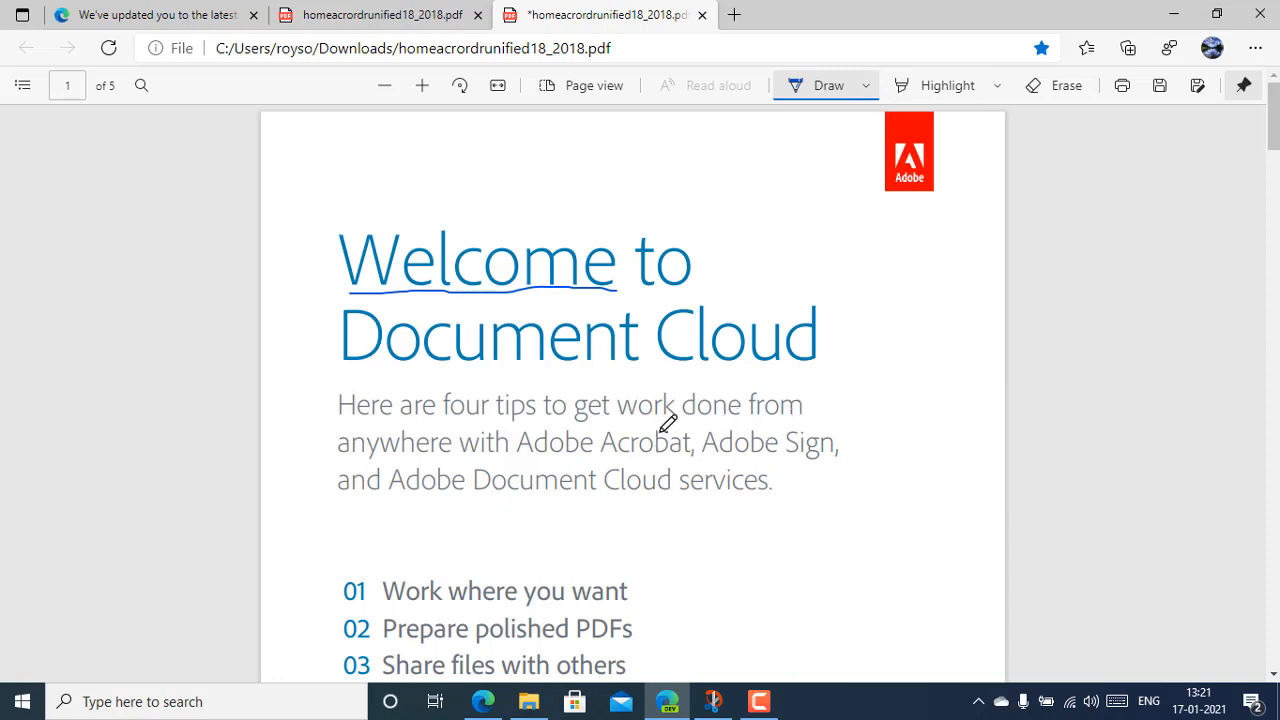
mouse_move(668, 429)
mouse_down()
mouse_move(530, 432)
mouse_move(586, 465)
mouse_move(668, 462)
mouse_move(695, 452)
mouse_move(678, 420)
mouse_move(688, 424)
mouse_up()
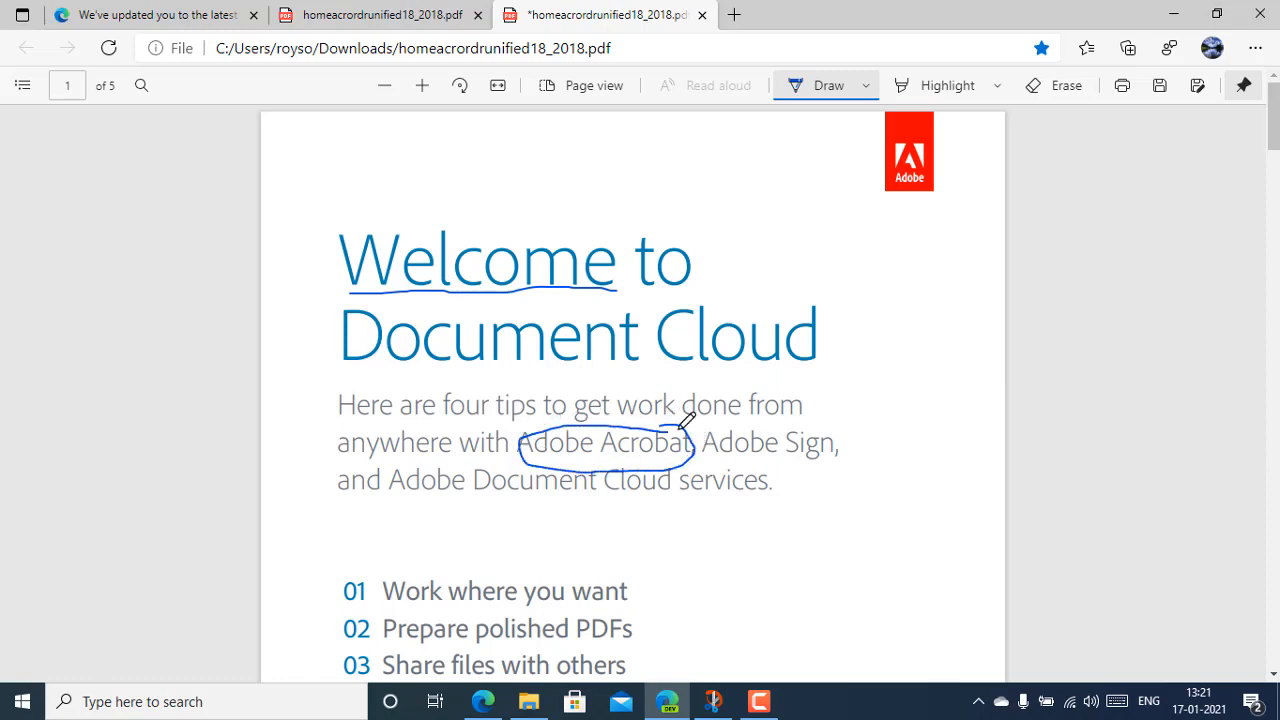
mouse_move(858, 426)
mouse_down()
mouse_move(725, 416)
mouse_move(703, 441)
mouse_move(755, 463)
mouse_move(832, 458)
mouse_move(856, 431)
mouse_up()
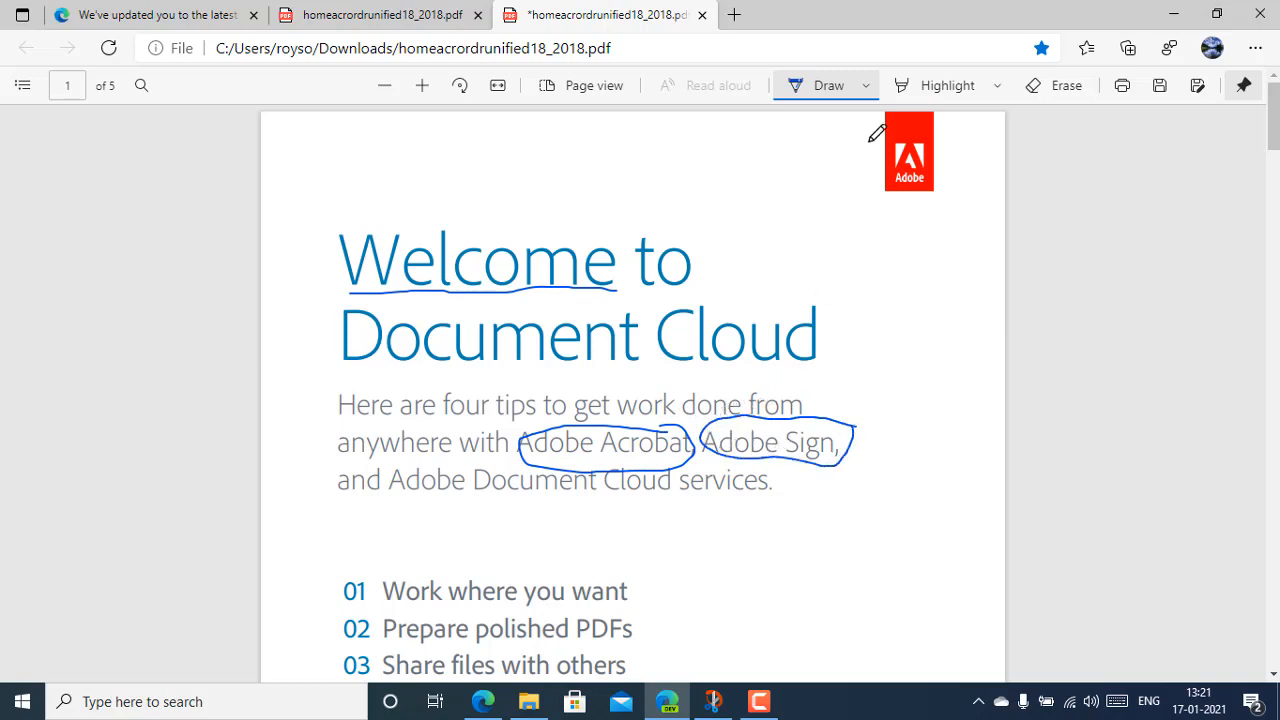
- With a thicker red pen, draw a star above "Welcome" and an open-bottomed frame around the "Welcome to Document Cloud" title
click(867, 87)
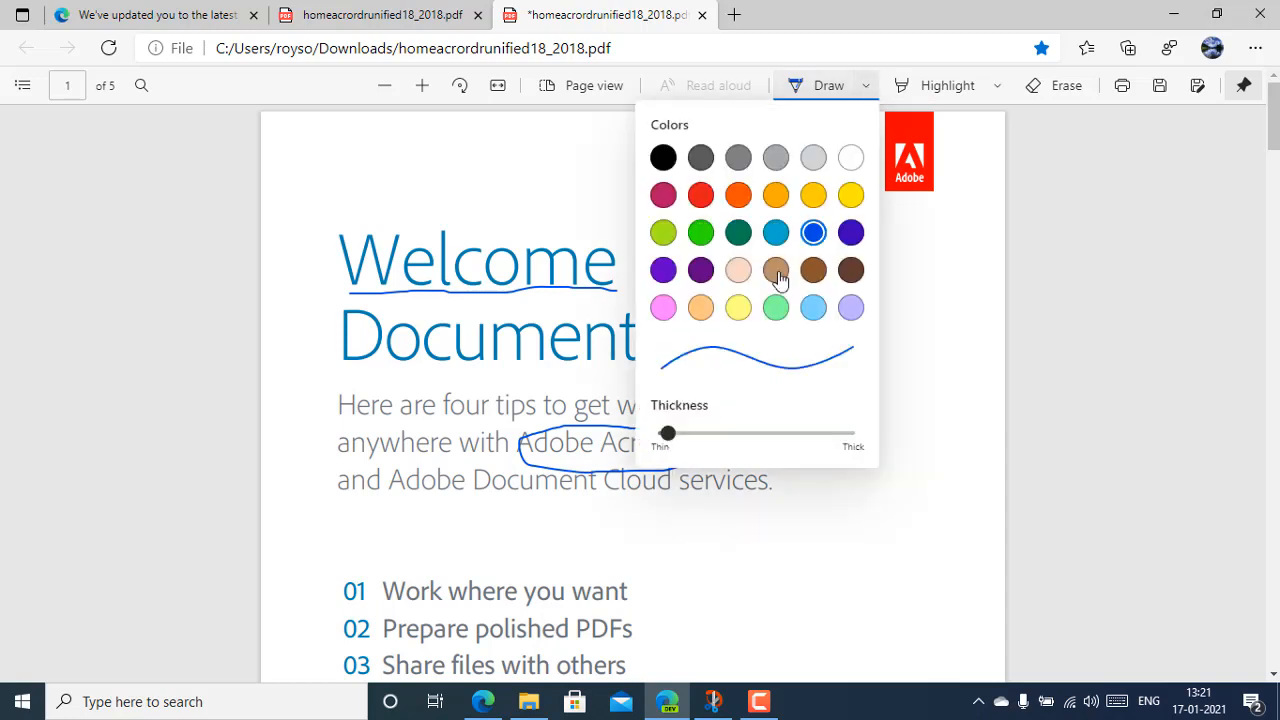
click(700, 195)
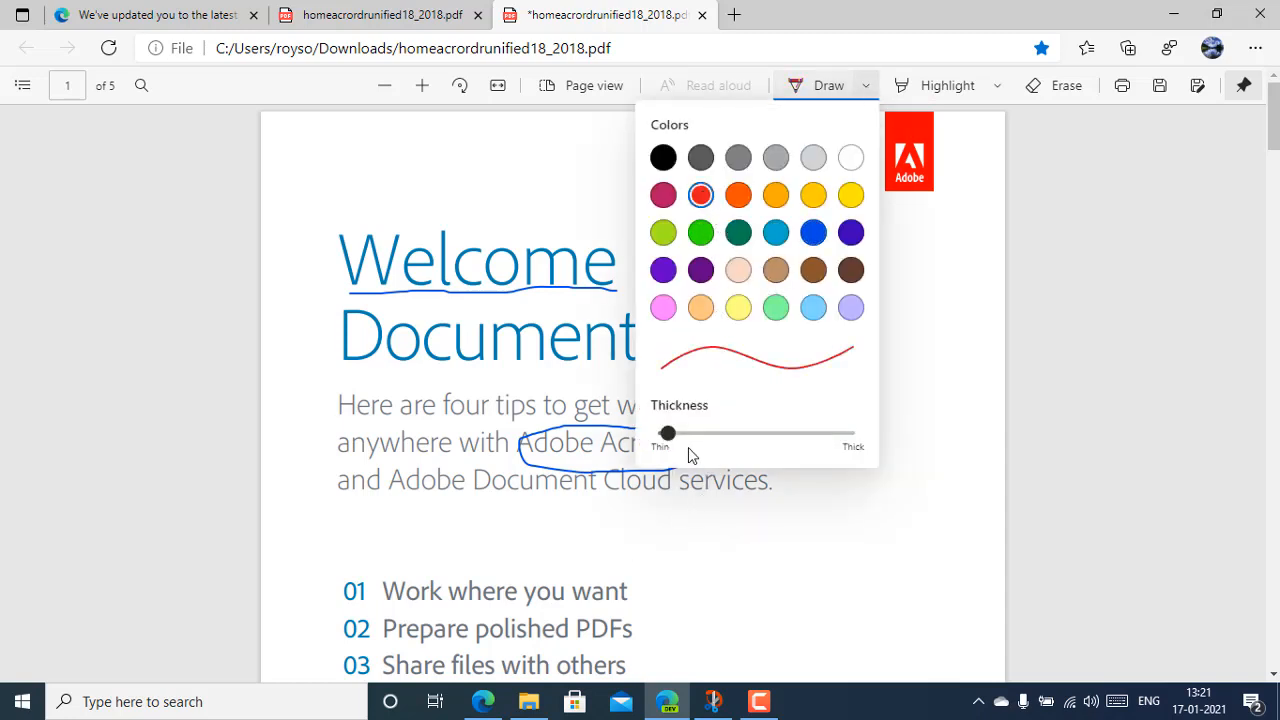
mouse_move(668, 443)
mouse_down()
mouse_move(837, 447)
mouse_move(711, 449)
mouse_up()
click(695, 542)
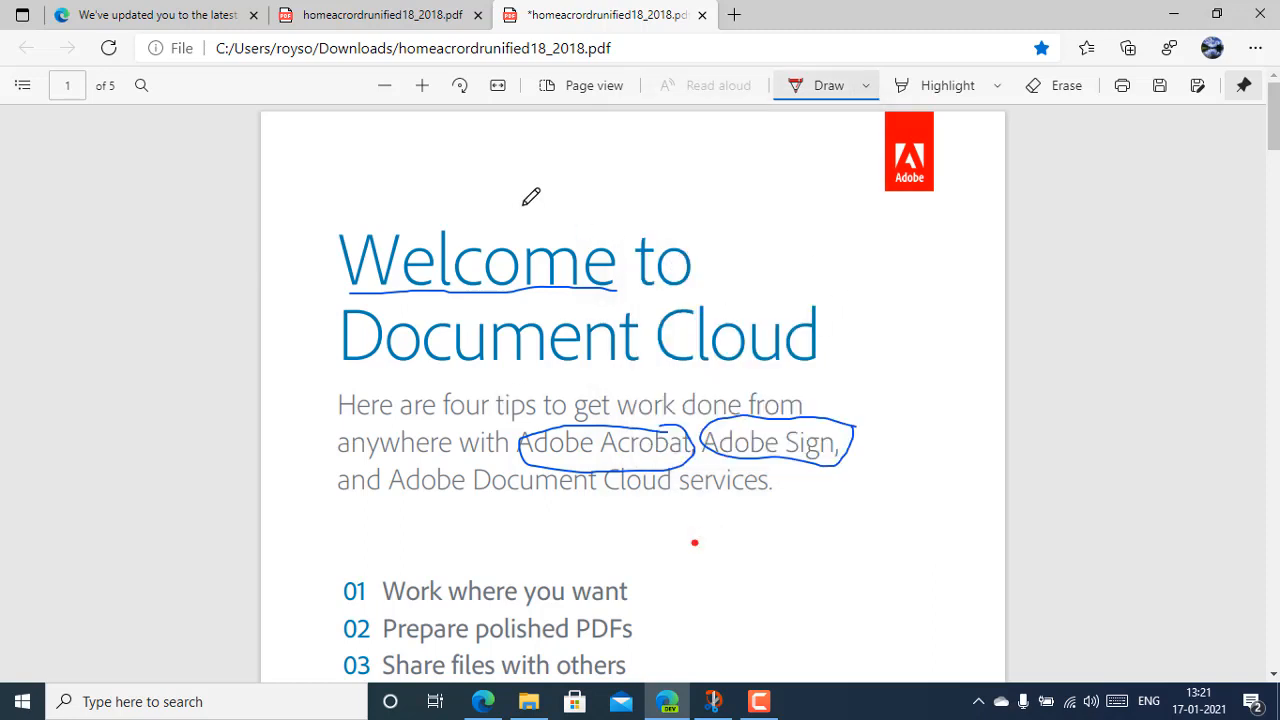
mouse_move(476, 178)
mouse_down()
mouse_move(528, 172)
mouse_move(571, 189)
mouse_move(491, 177)
mouse_up()
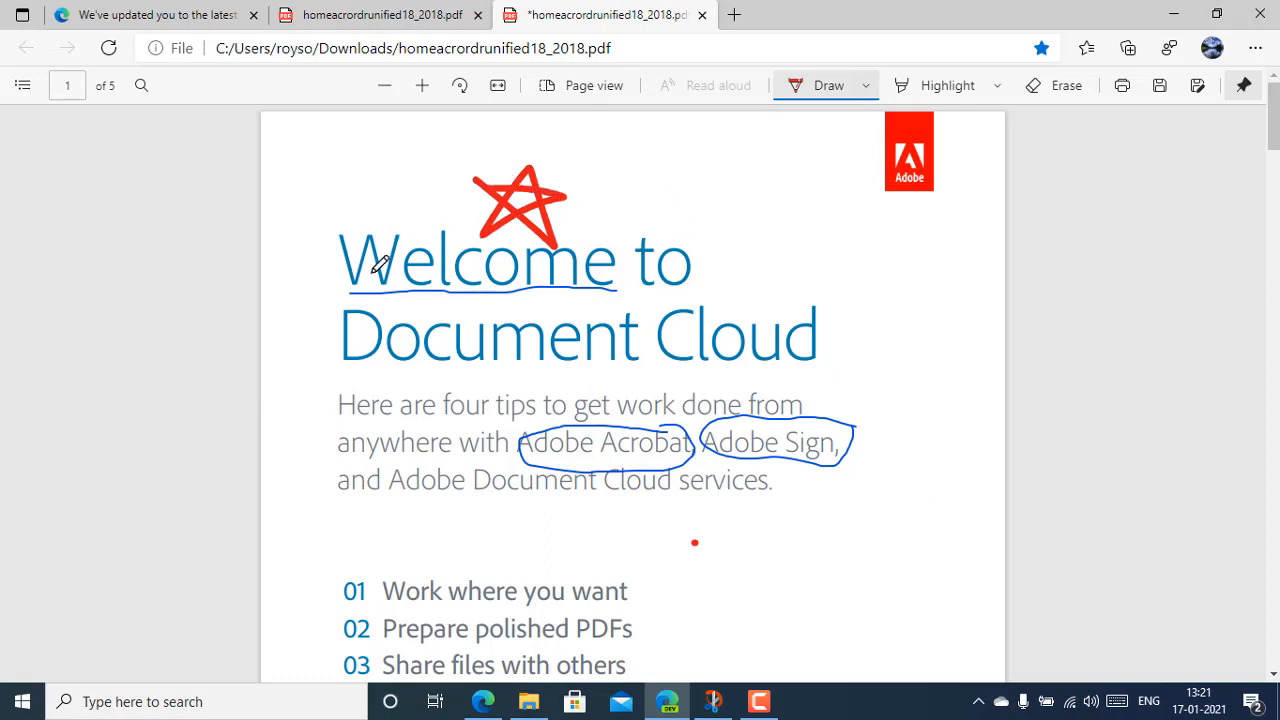
mouse_move(326, 338)
mouse_down()
mouse_move(325, 230)
mouse_move(416, 236)
mouse_move(500, 214)
mouse_move(783, 208)
mouse_move(834, 243)
mouse_move(846, 375)
mouse_up()
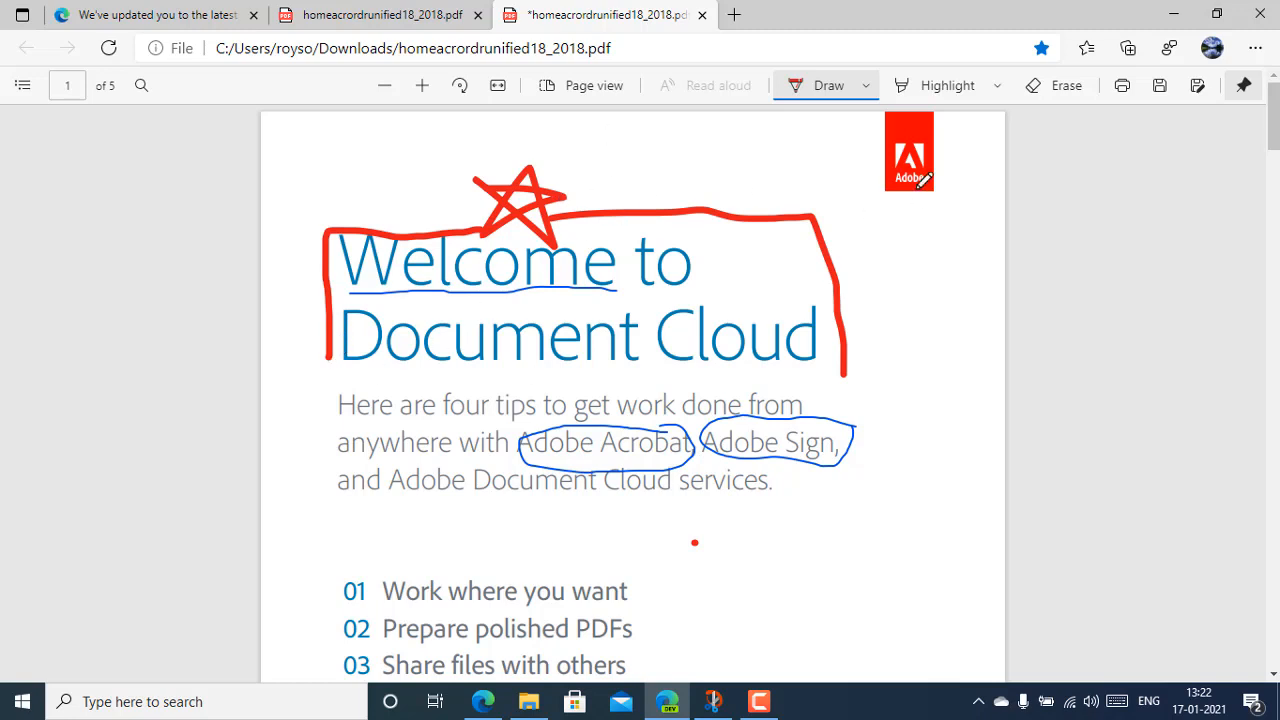
- Erase the blue underline and circles, the red star and the red frame around the title
click(1060, 85)
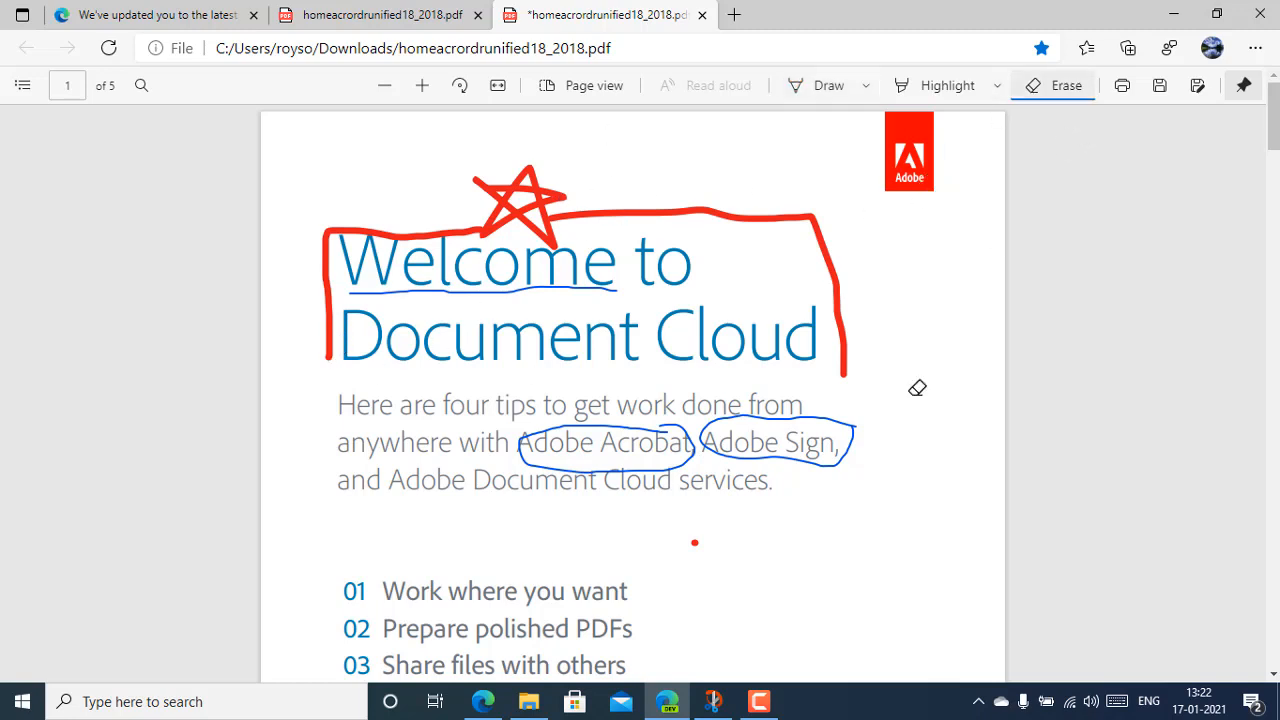
mouse_move(917, 389)
mouse_down()
mouse_move(586, 437)
mouse_move(798, 390)
mouse_up()
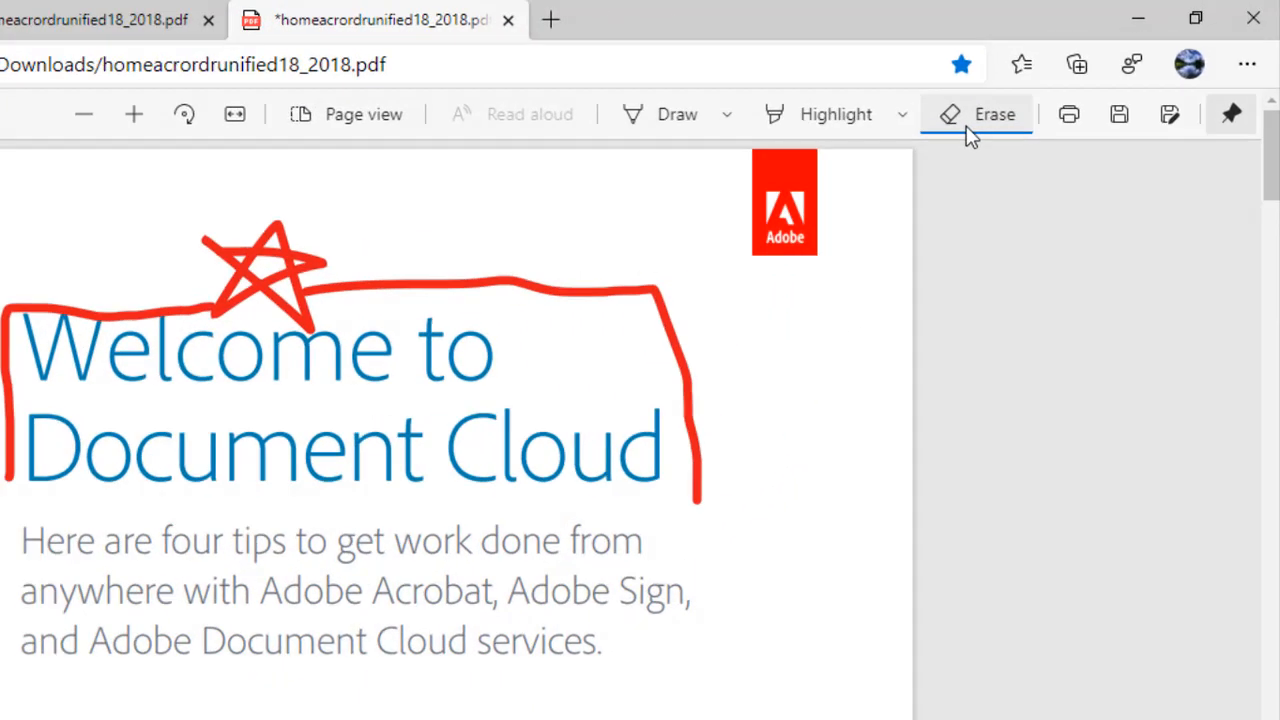
click(835, 255)
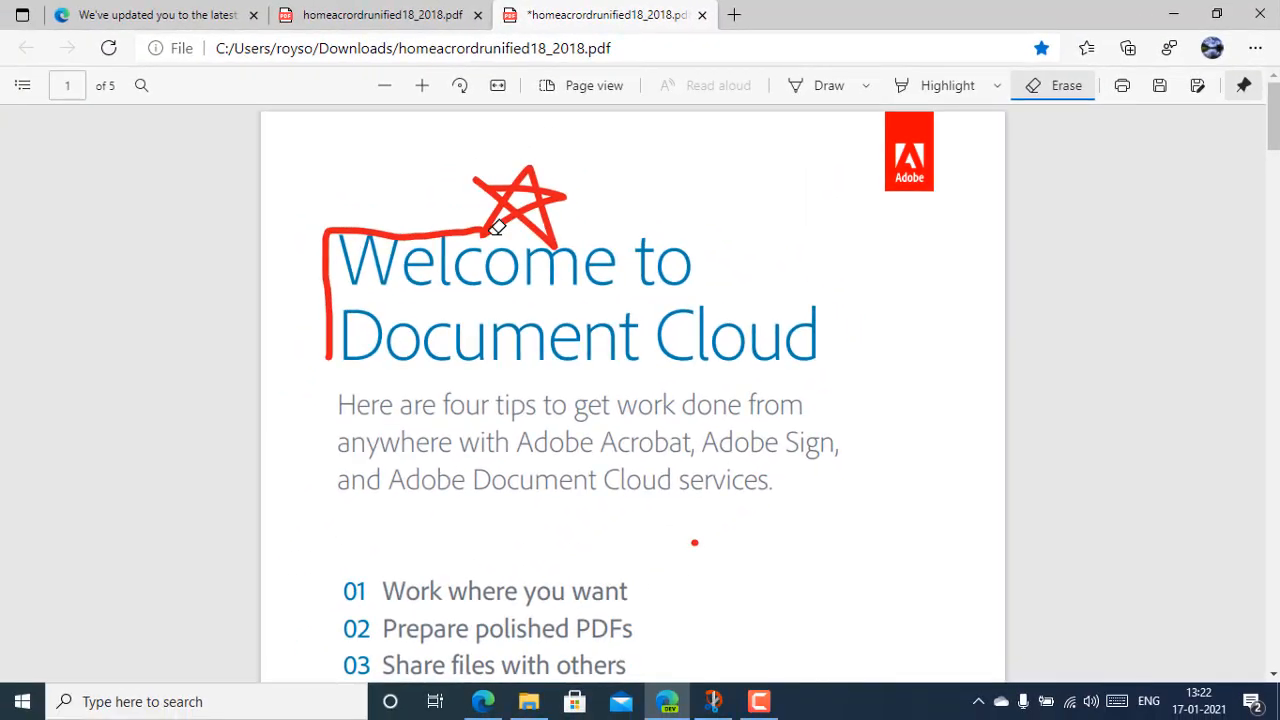
drag(446, 215, 297, 282)
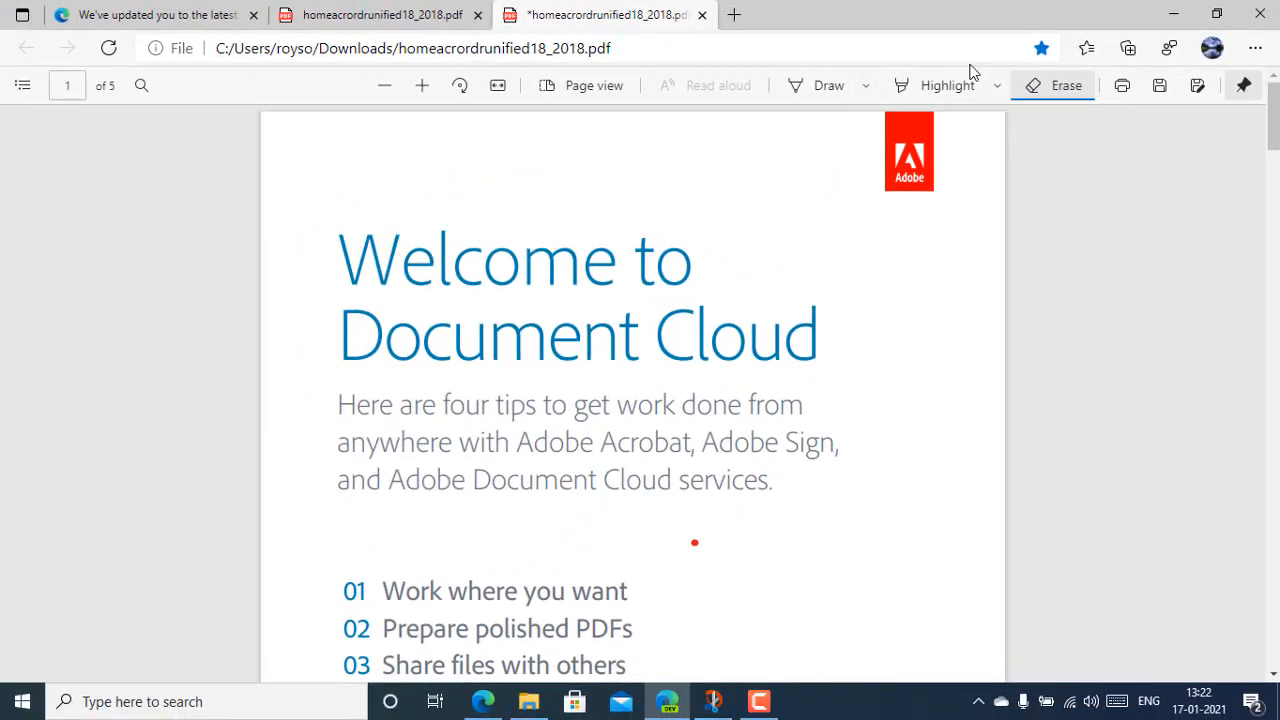
- Highlight the title "Welcome to Document Cloud" in yellow
click(972, 94)
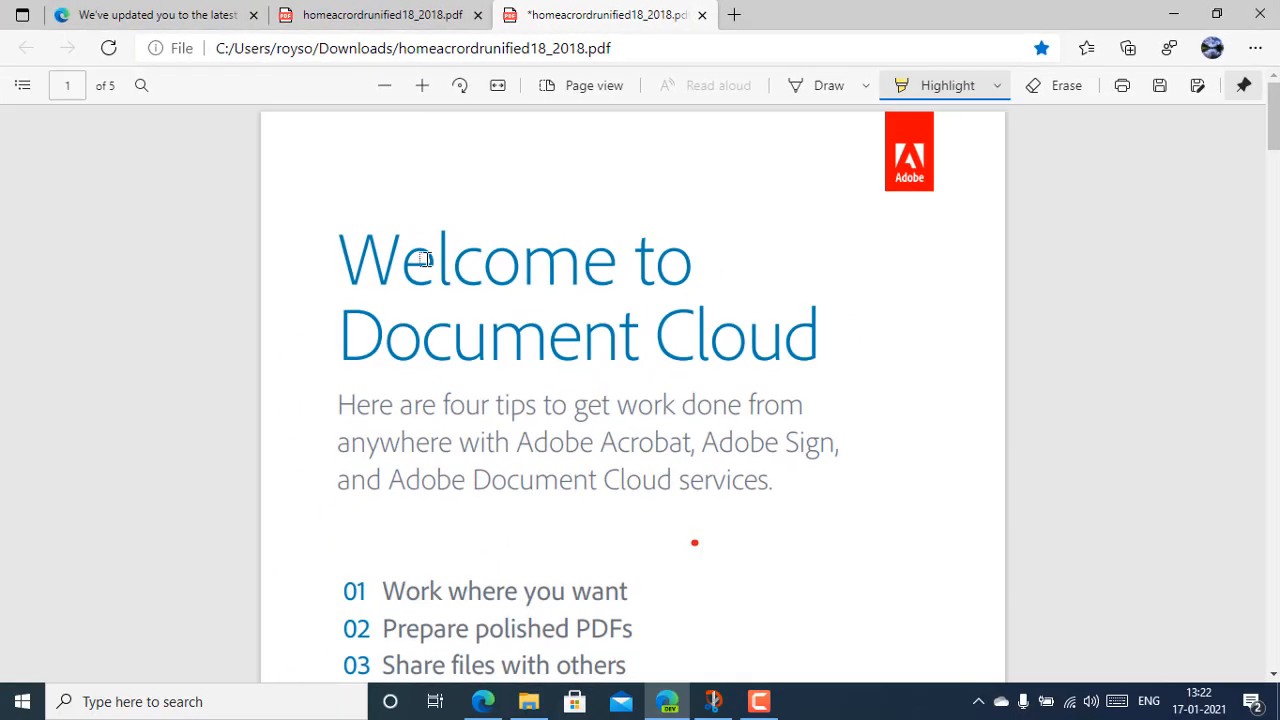
drag(338, 258, 890, 376)
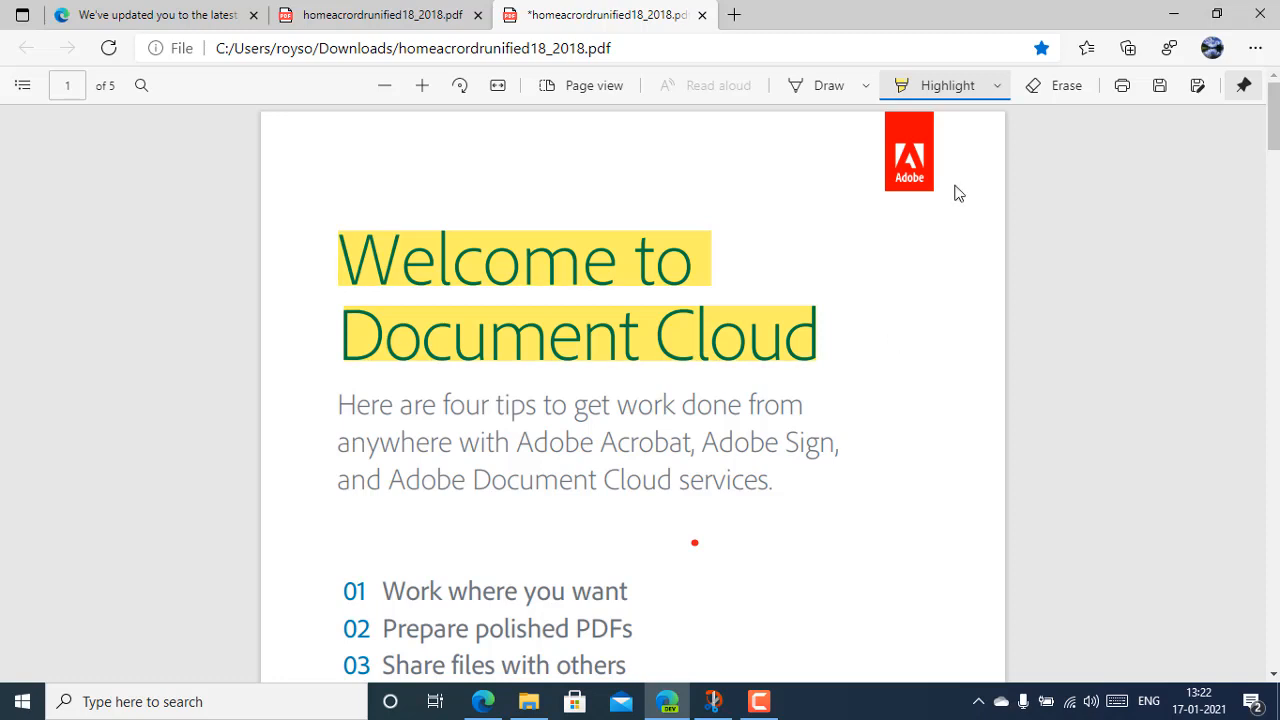
- Underline "four tips to" with the red pen and erase that underline again
click(820, 84)
drag(438, 424, 563, 420)
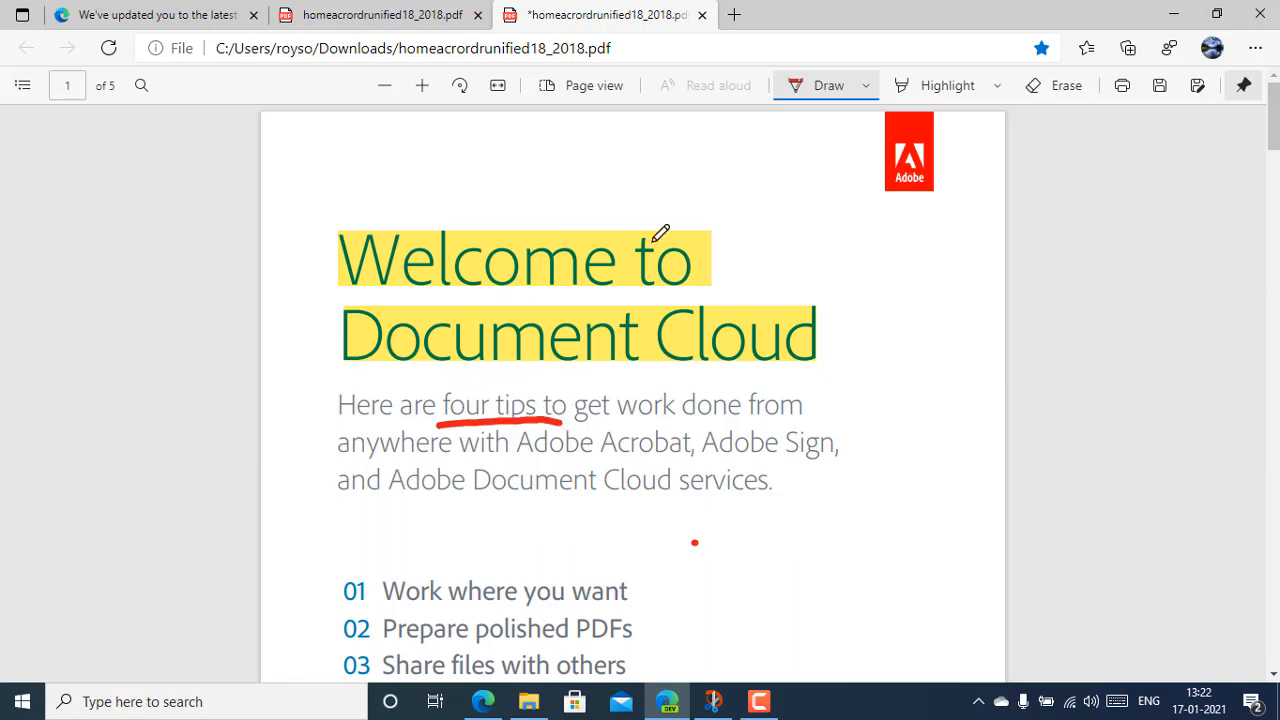
click(1052, 86)
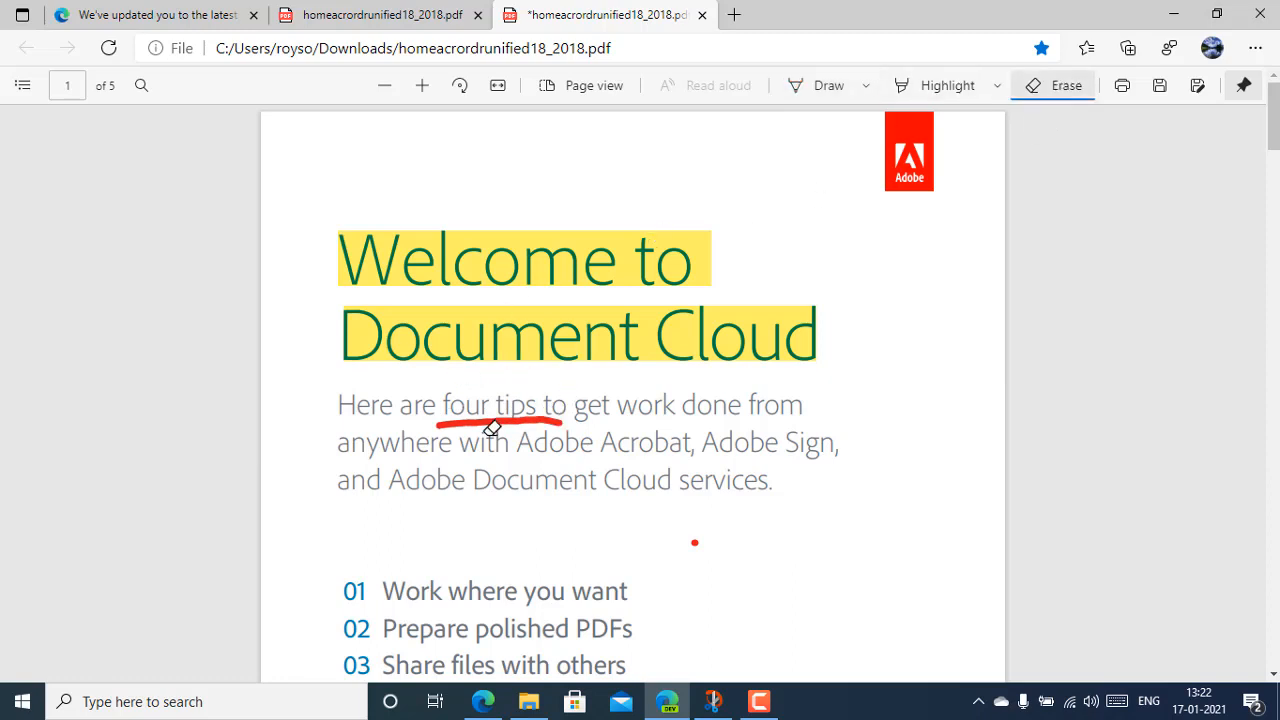
drag(491, 427, 554, 410)
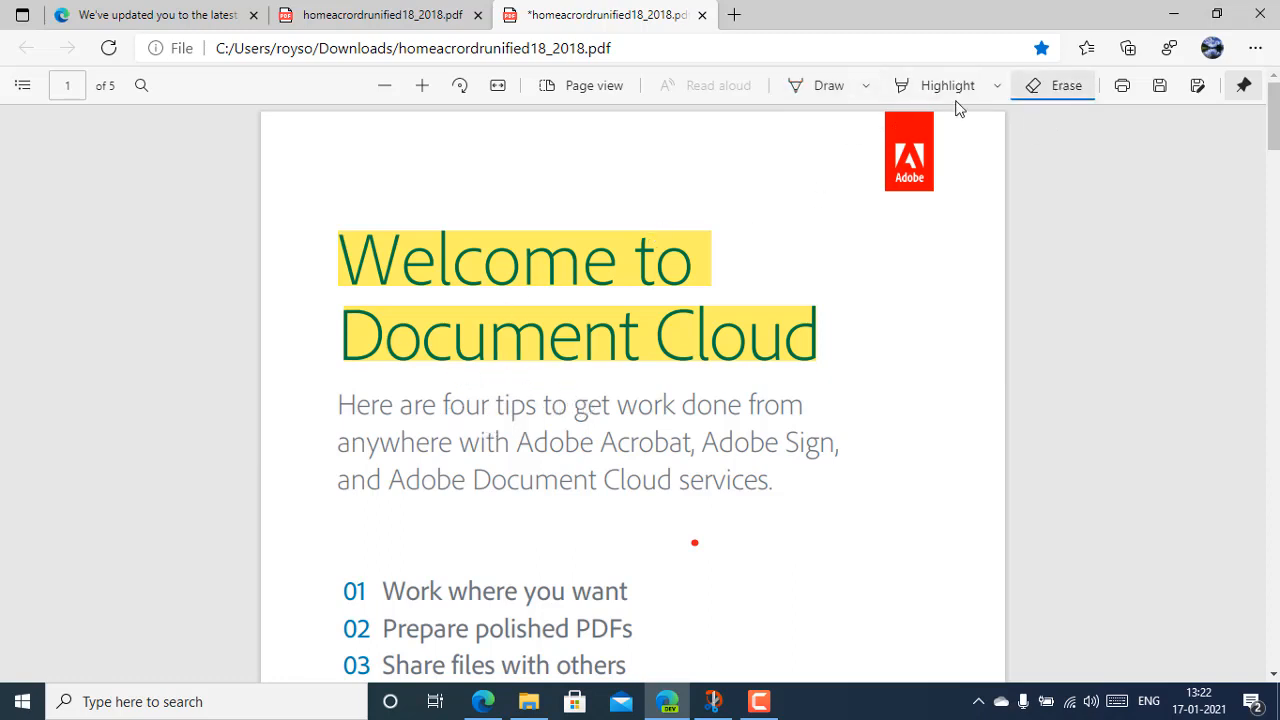
click(996, 87)
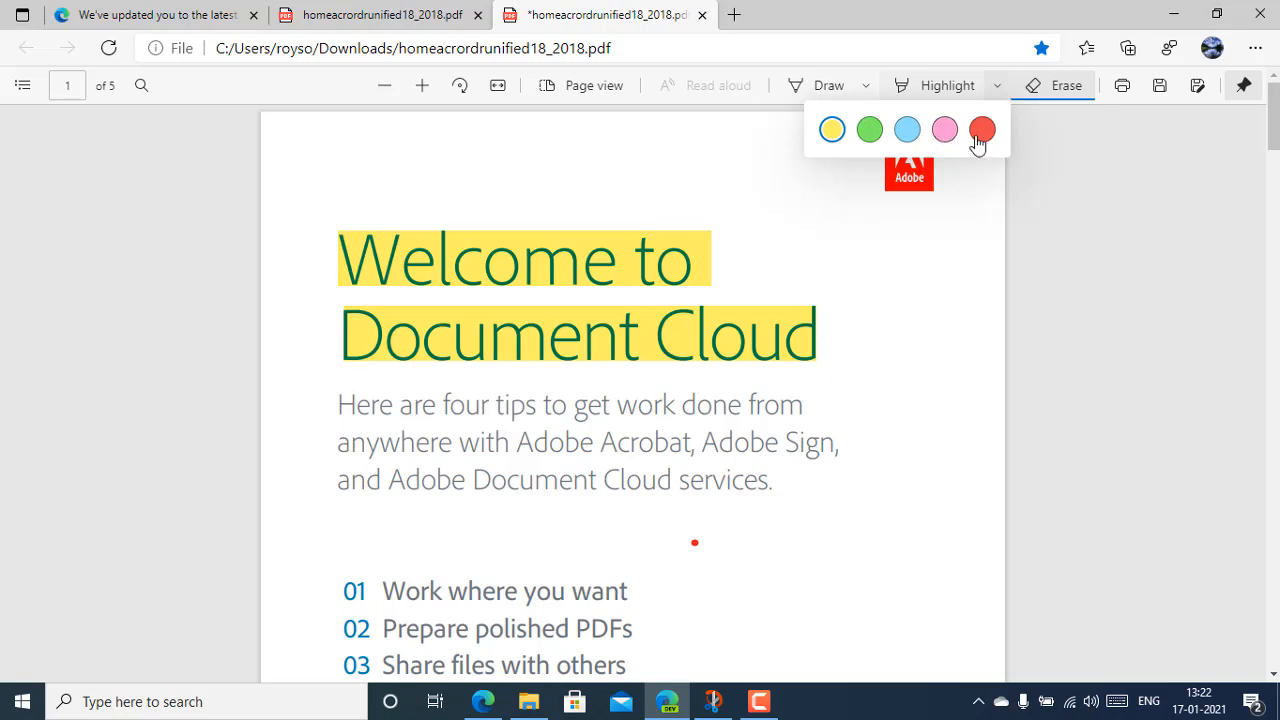
click(865, 86)
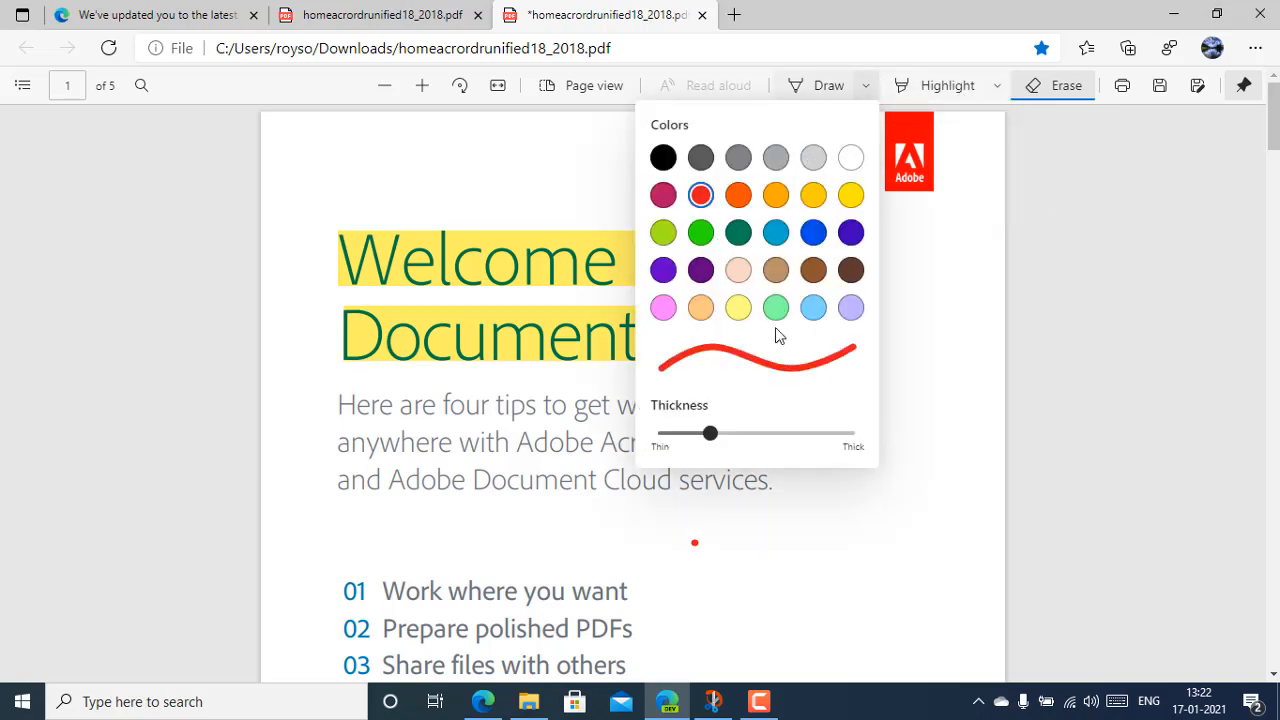
click(985, 306)
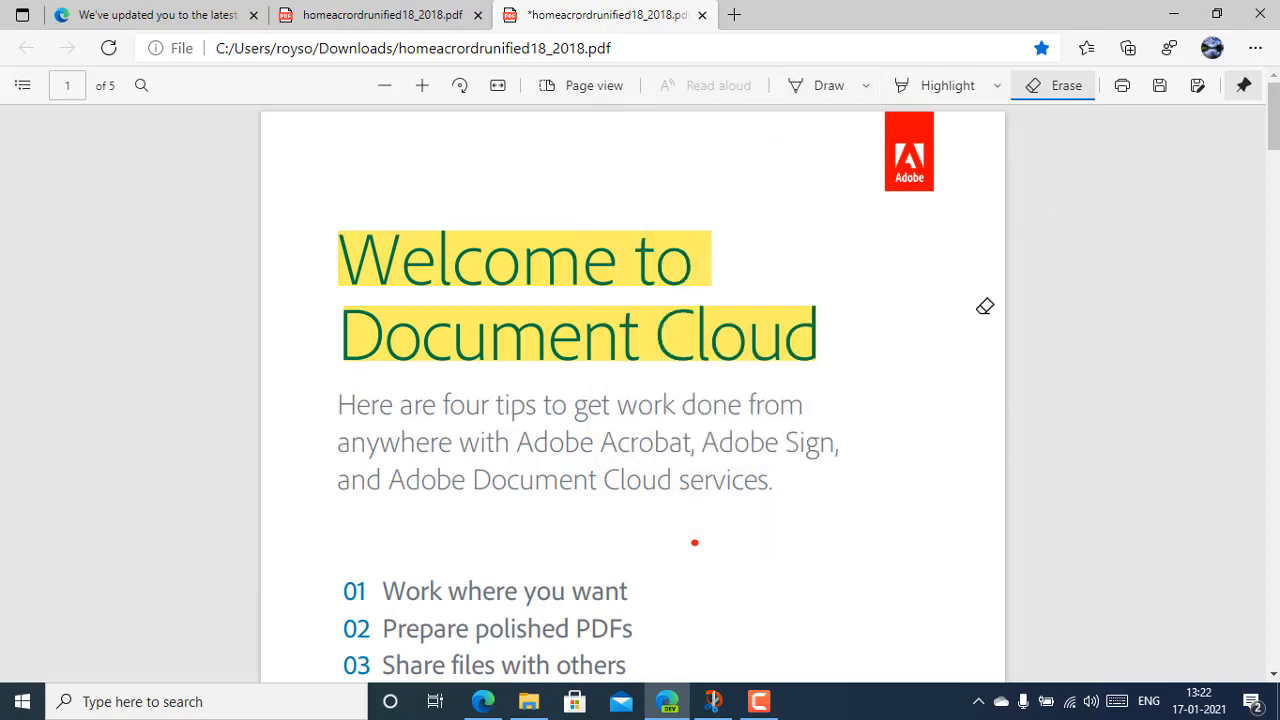
- Zoom the document out until the whole first page and most of the second fit in view
scroll(745, 413, down, 3)
scroll(745, 413, up, 5)
click(385, 86)
click(385, 86)
click(385, 86)
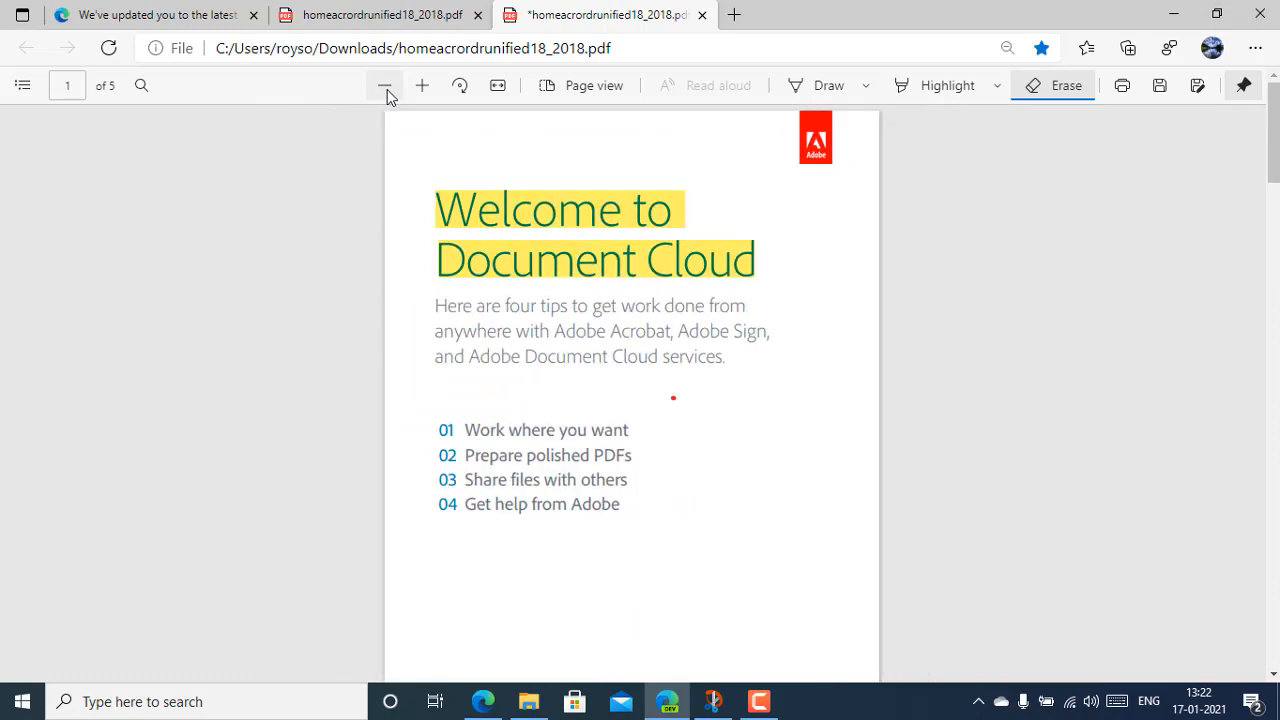
click(385, 86)
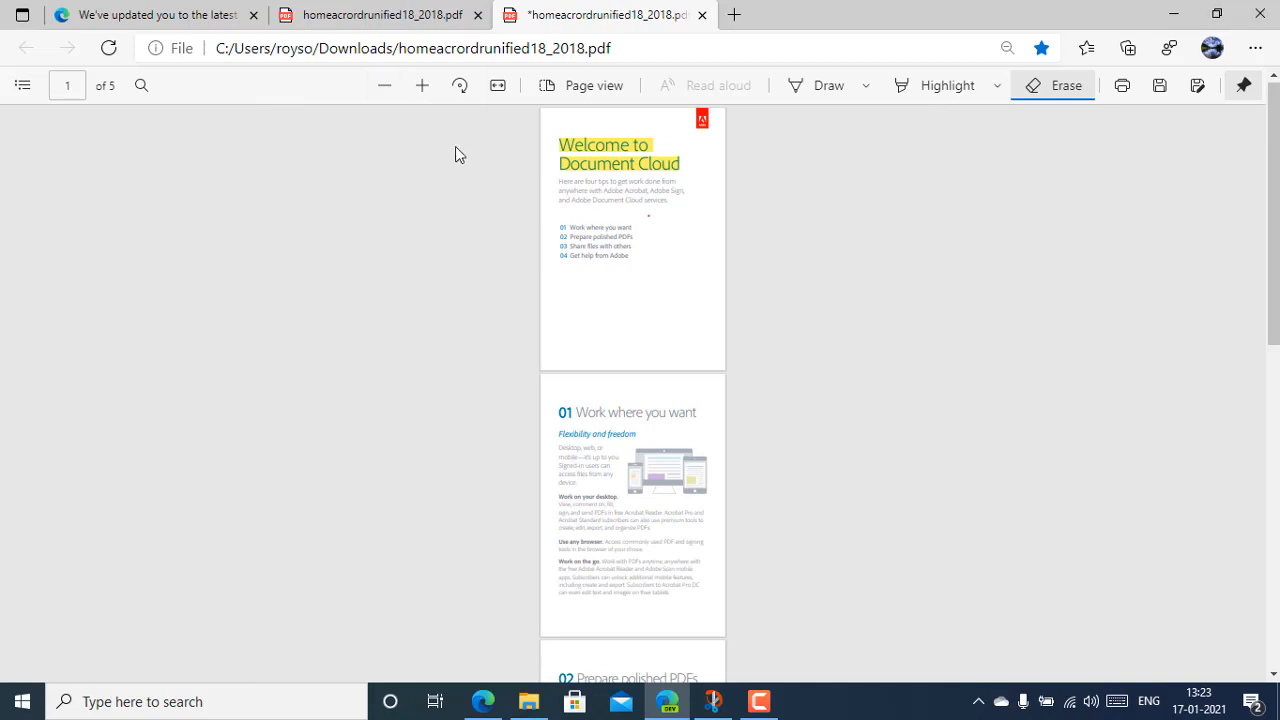
- Zoom the document in until the page is wider than the view, and look through the enlarged first page
click(437, 97)
click(437, 97)
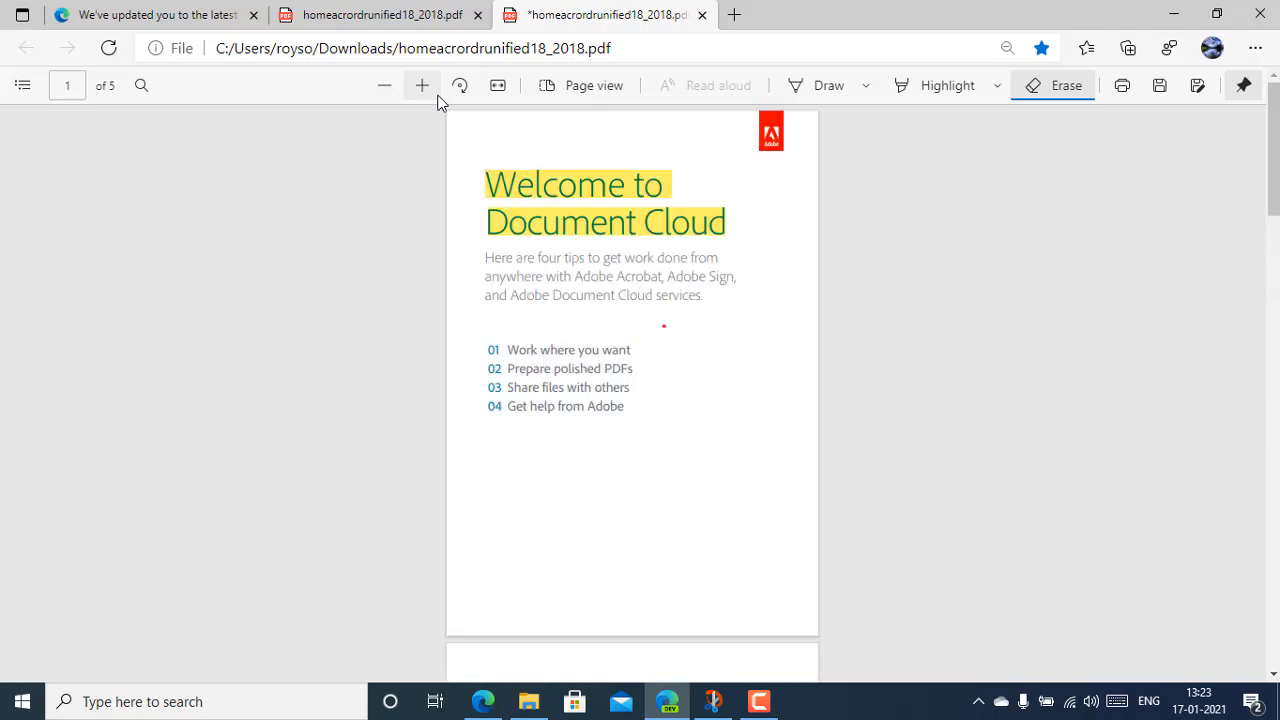
click(437, 97)
click(437, 97)
click(437, 97)
click(437, 97)
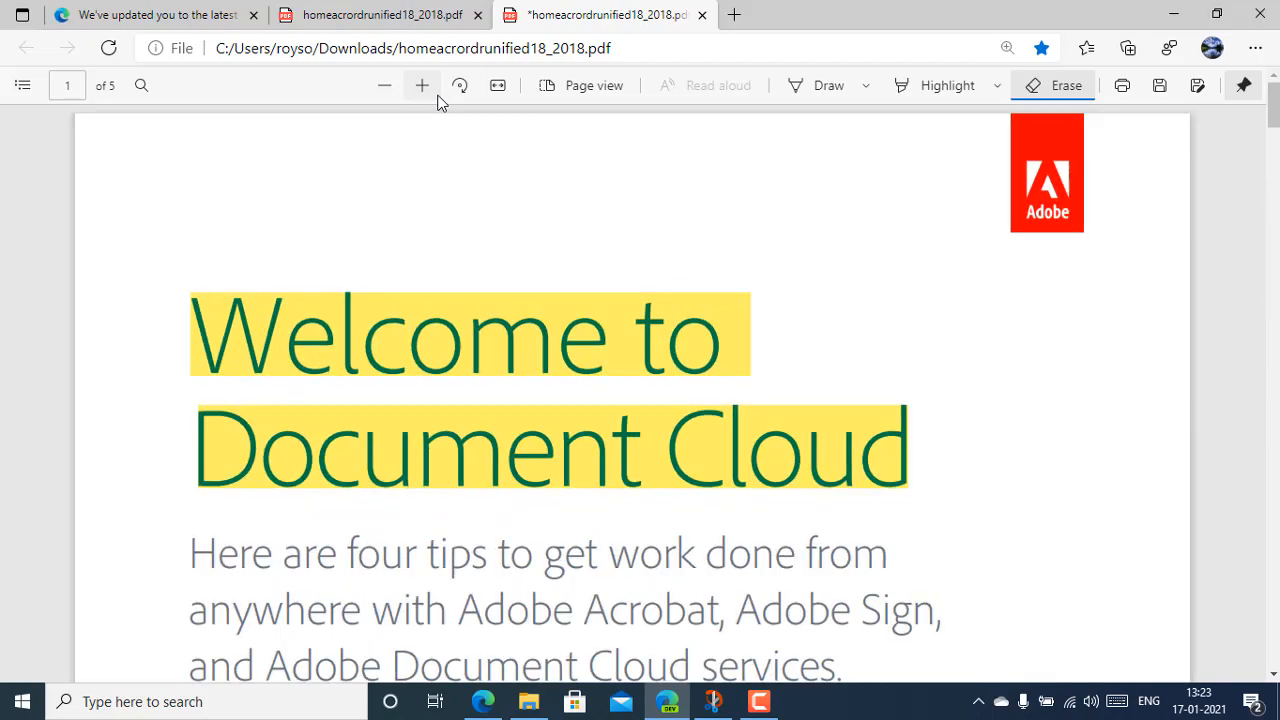
click(437, 97)
click(437, 97)
scroll(462, 347, down, 10)
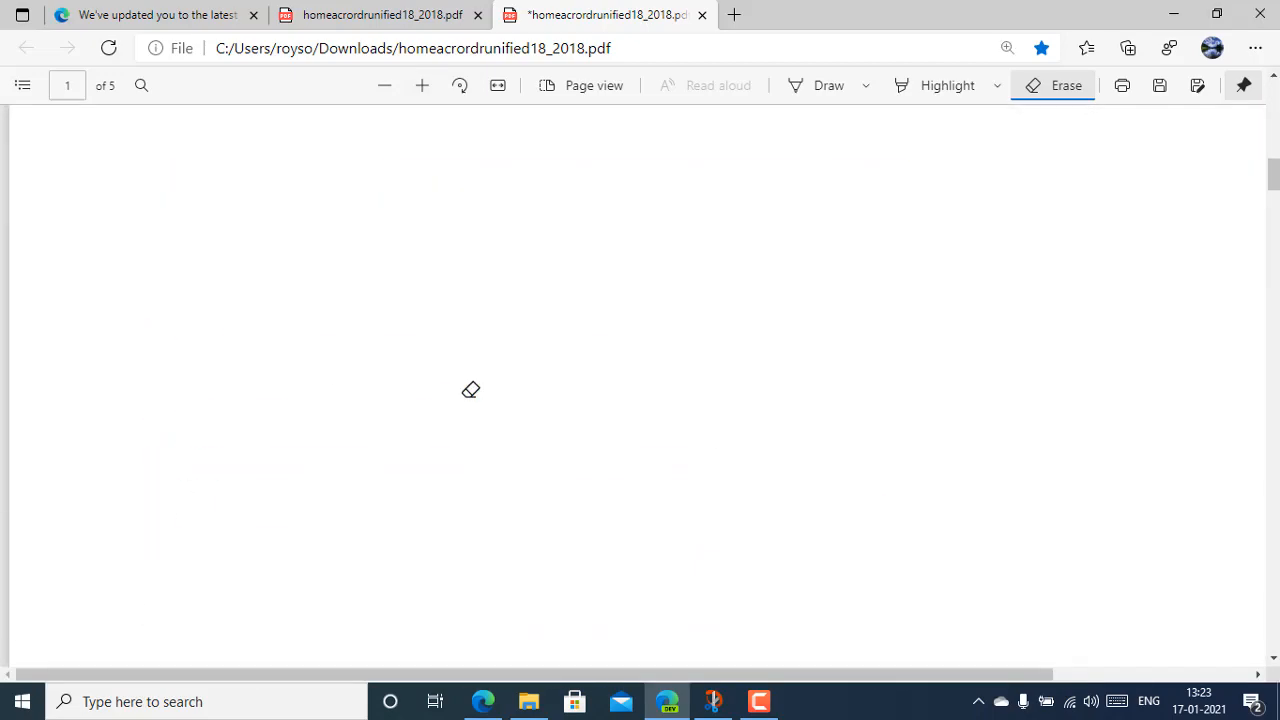
scroll(471, 394, up, 10)
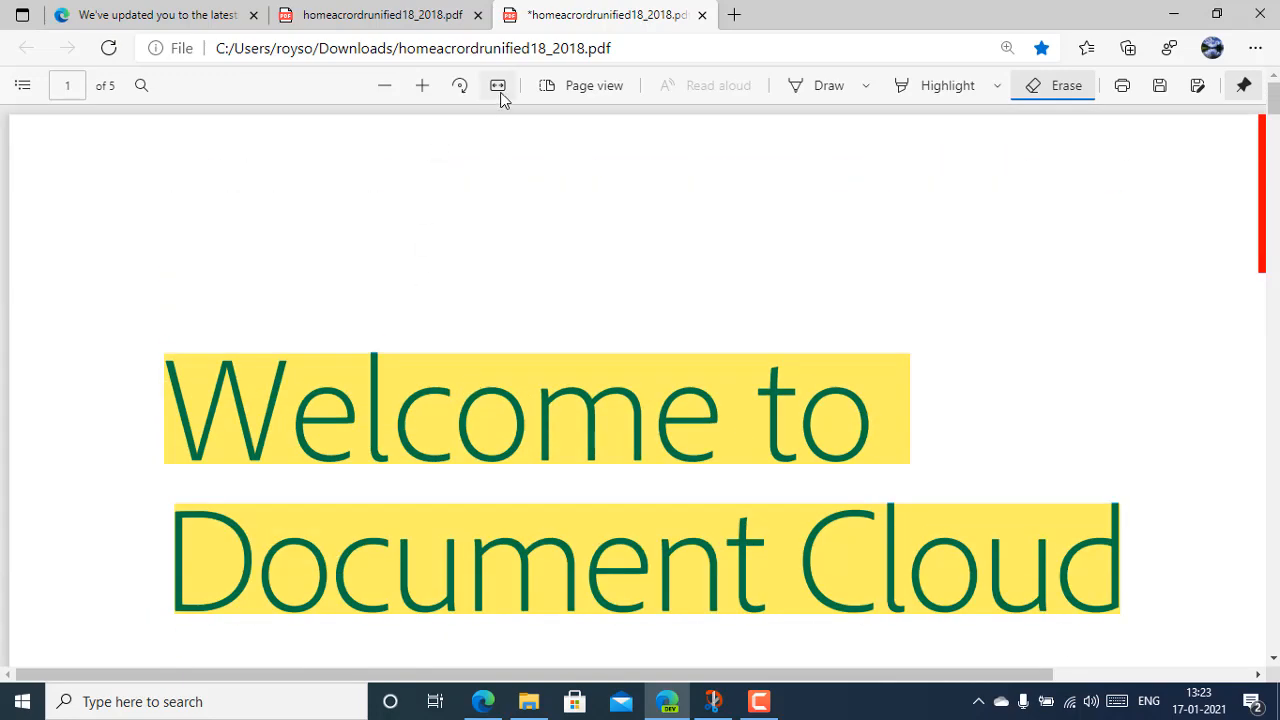
- Zoom the document out until the full width of the first page fits with grey margins on both sides
click(382, 90)
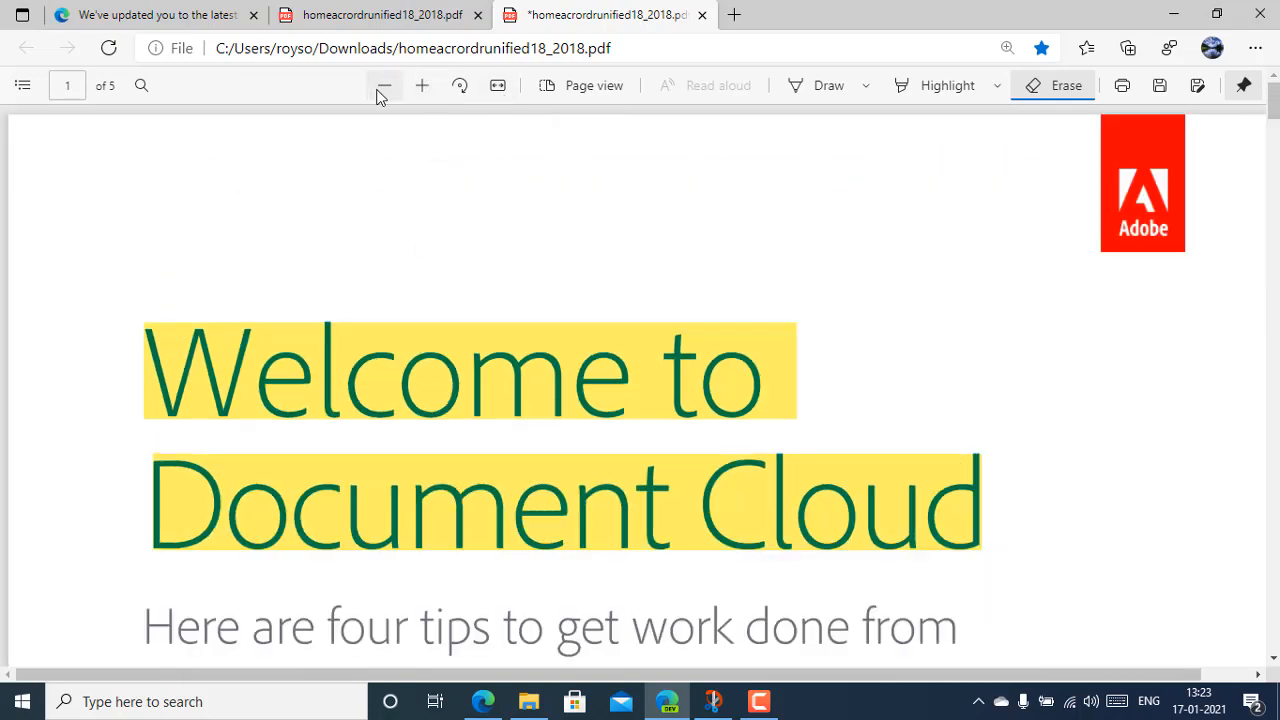
click(382, 88)
click(382, 88)
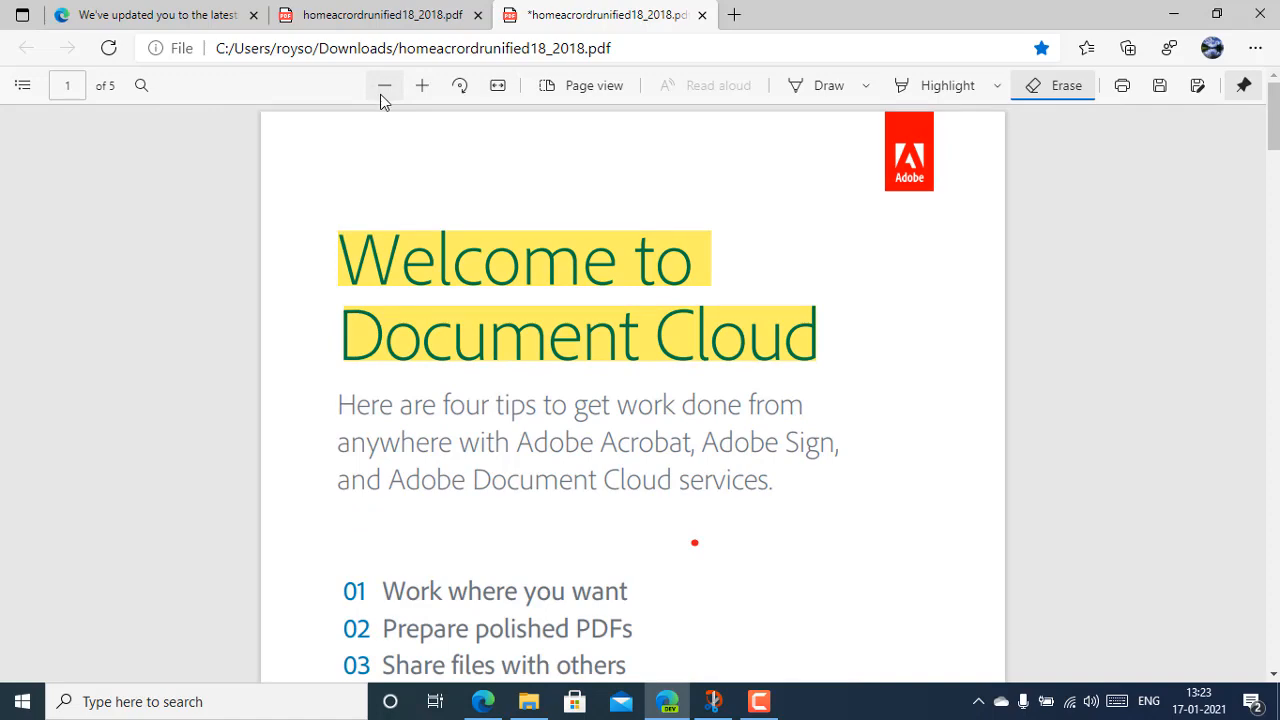
click(382, 88)
scroll(543, 274, down, 3)
scroll(545, 276, up, 3)
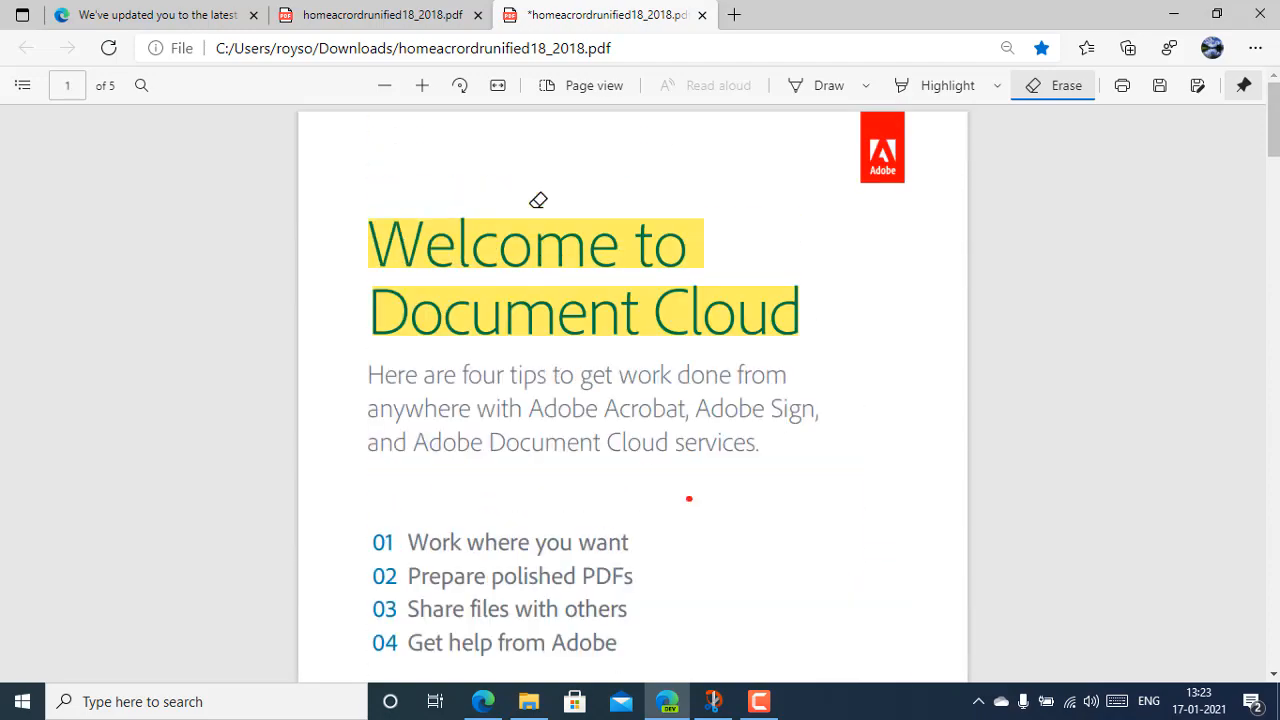
- Rotate the document 90 degrees clockwise and look through the first two rotated pages
click(459, 86)
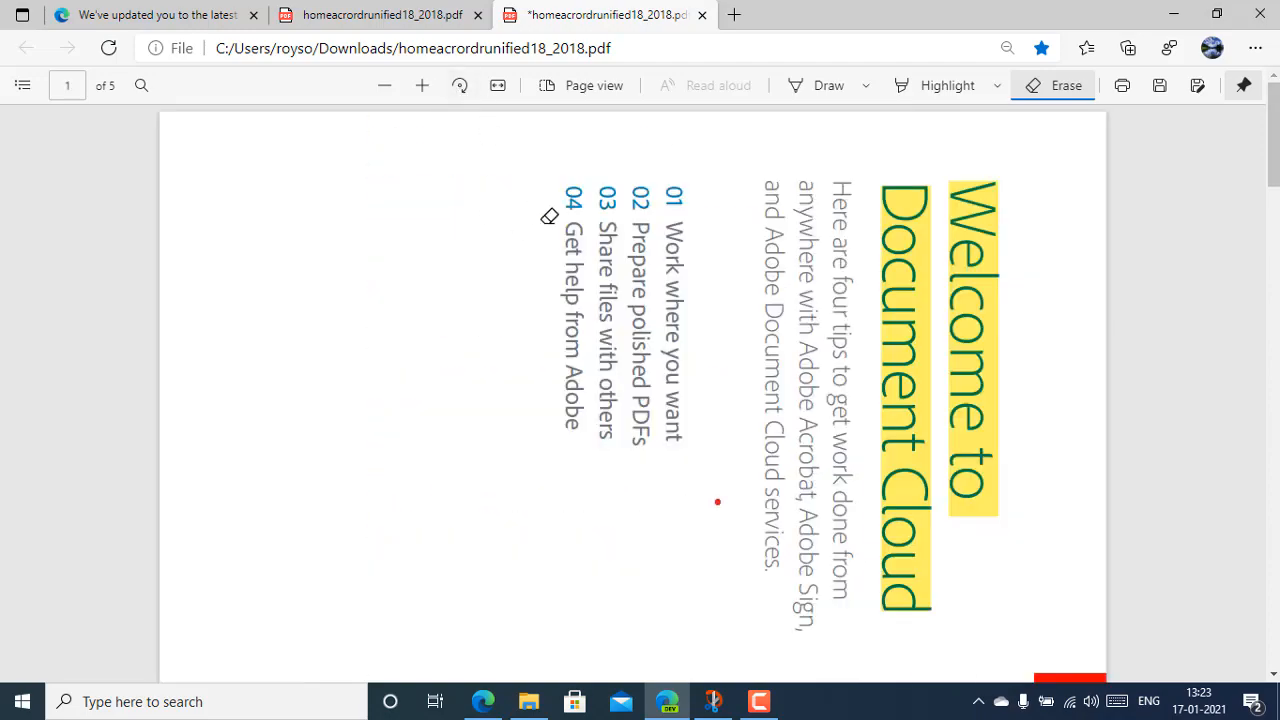
scroll(625, 313, down, 1)
scroll(625, 313, down, 12)
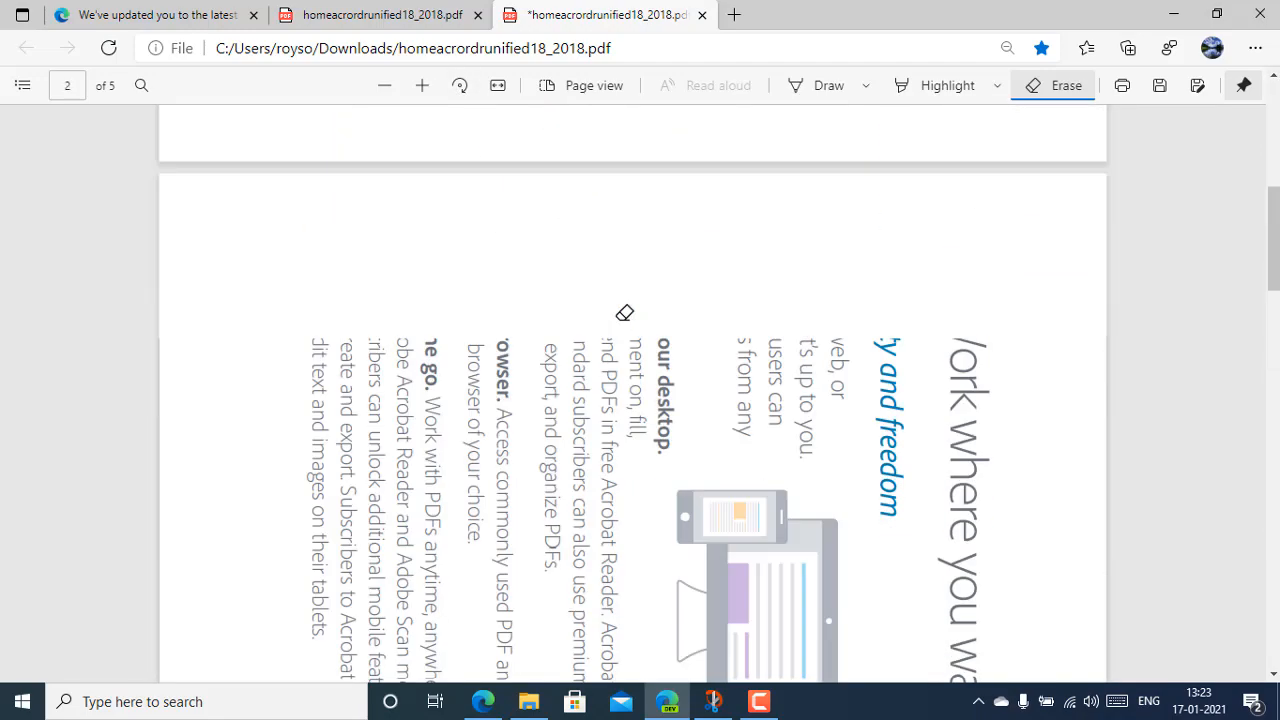
scroll(625, 313, up, 13)
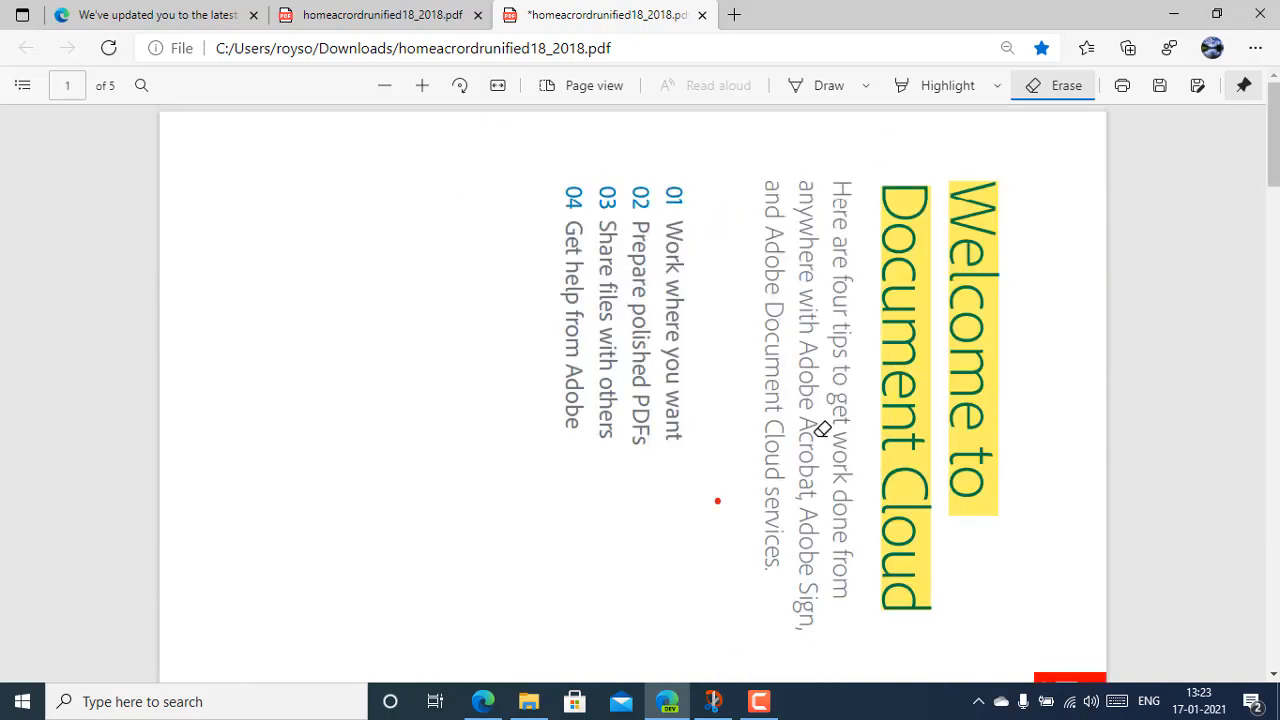
scroll(822, 429, down, 10)
scroll(822, 429, up, 10)
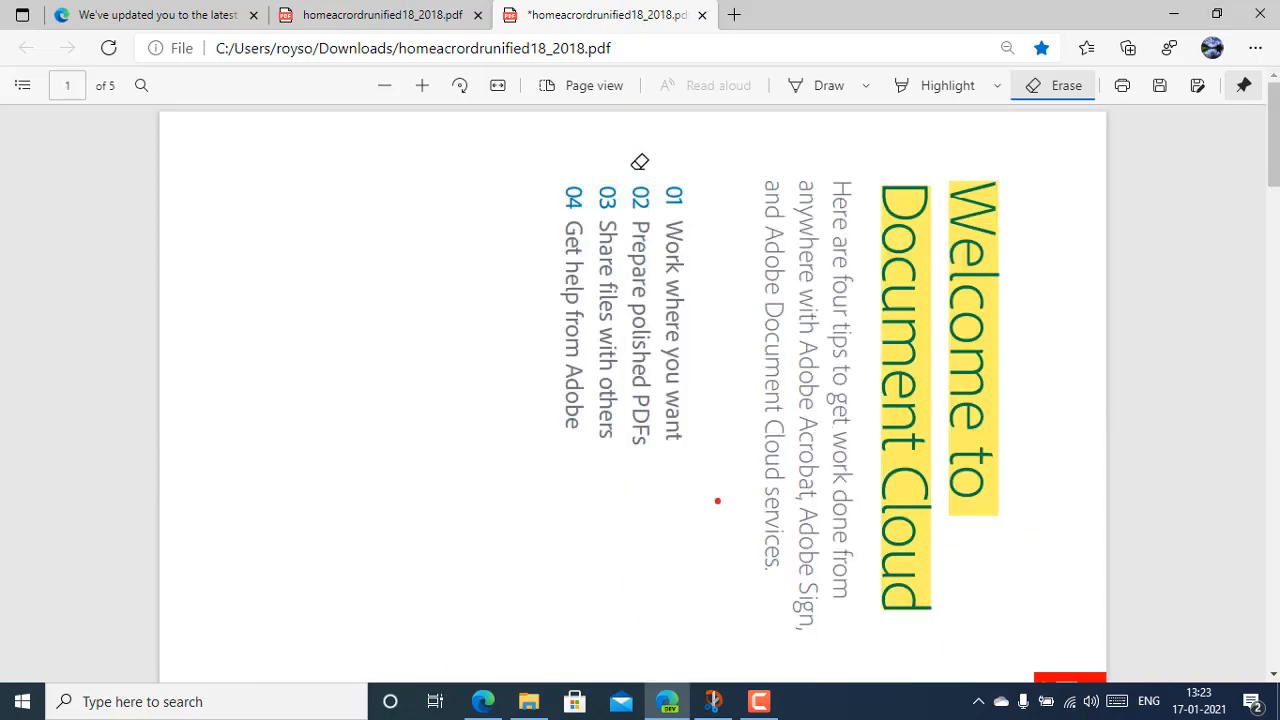
- Rotate the document through the remaining three quarter turns back to upright and check the pages
click(461, 89)
click(461, 89)
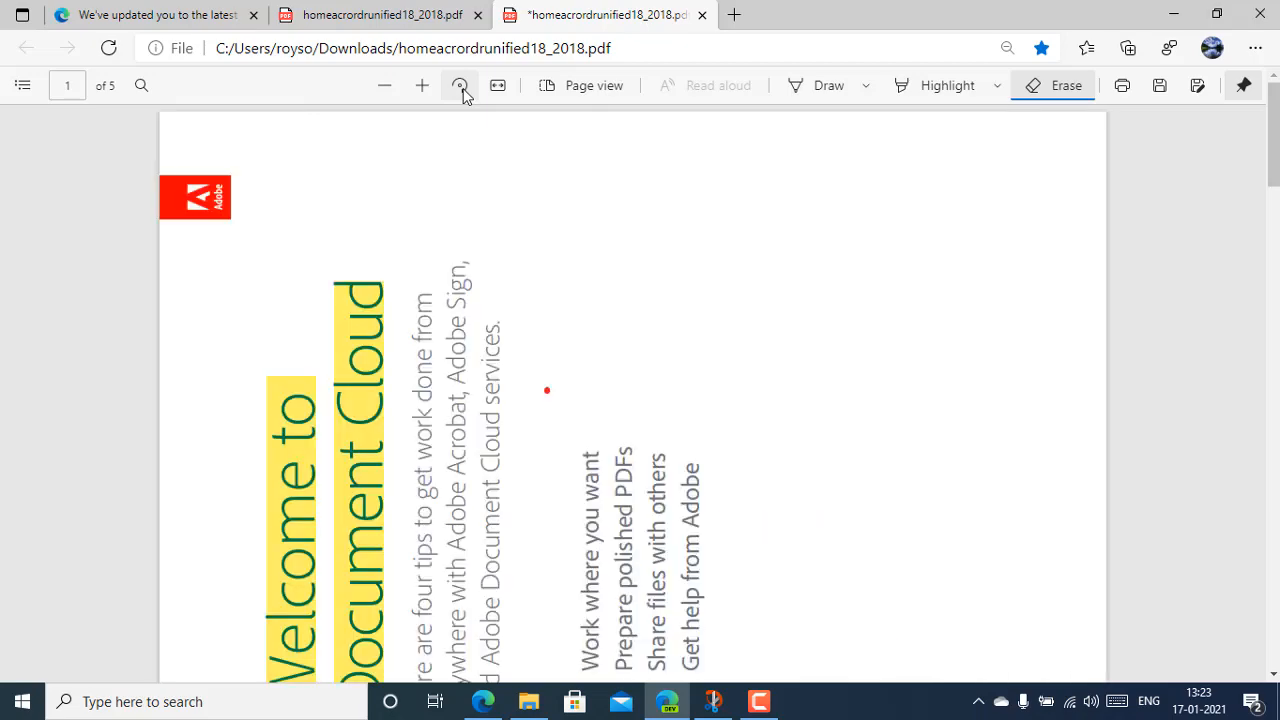
click(461, 89)
scroll(614, 466, down, 15)
scroll(634, 245, up, 14)
scroll(609, 266, up, 2)
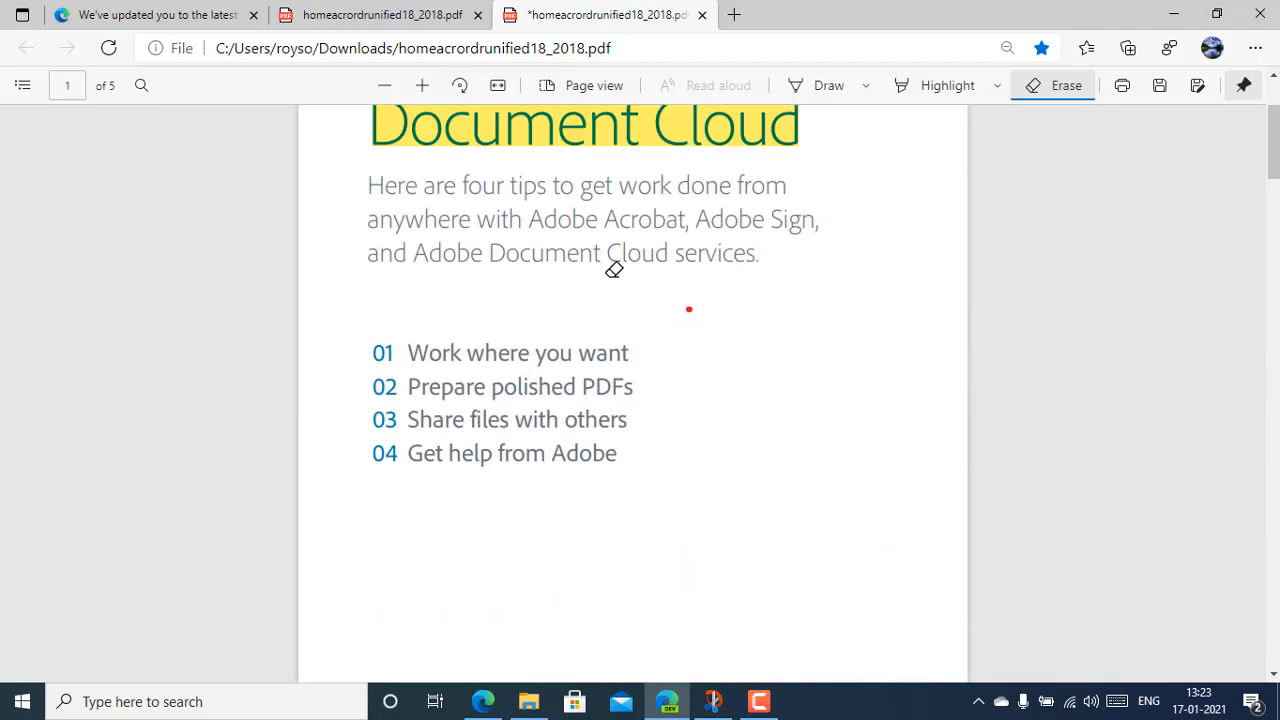
- Switch the page view to Two page and fit the first two pages side by side in view
click(584, 97)
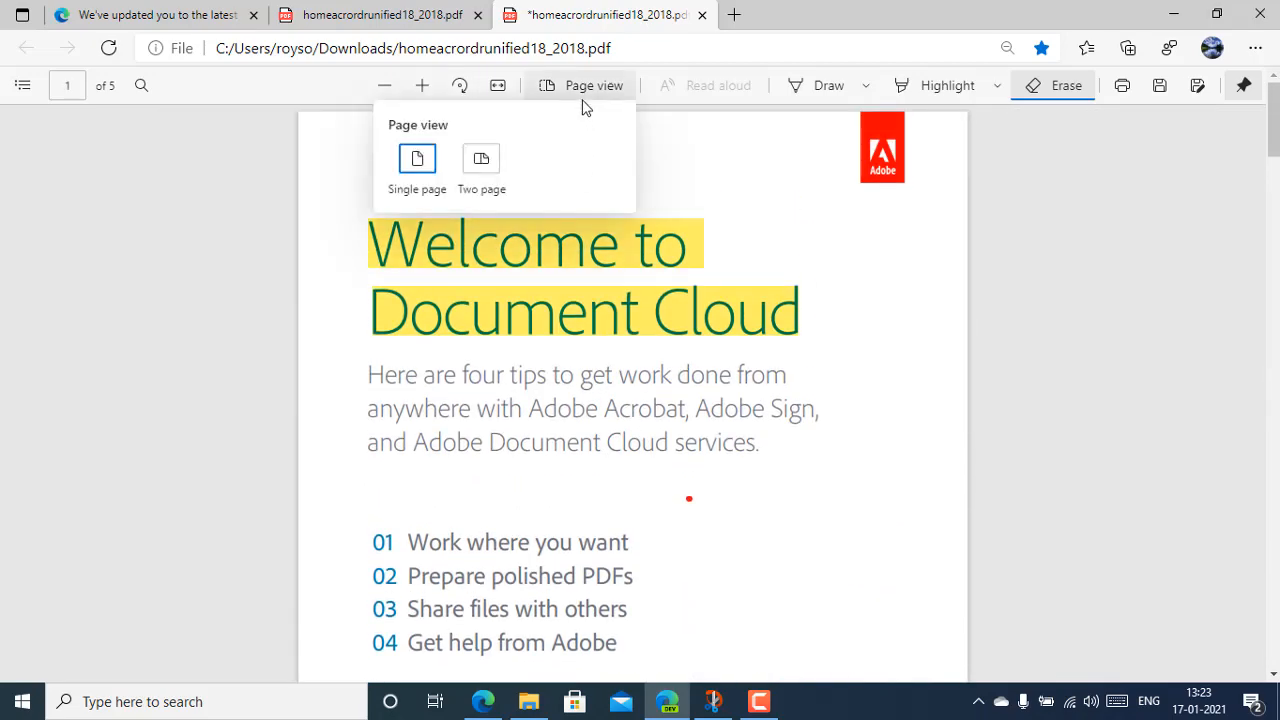
click(490, 162)
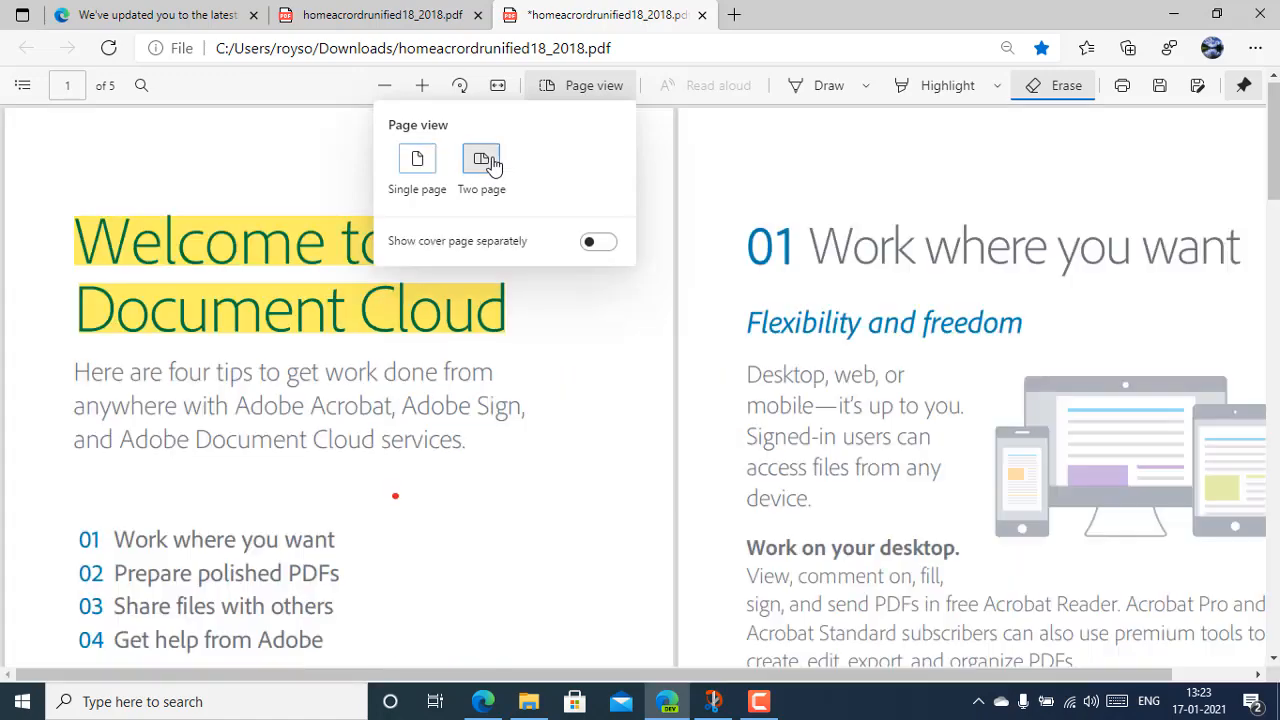
click(137, 383)
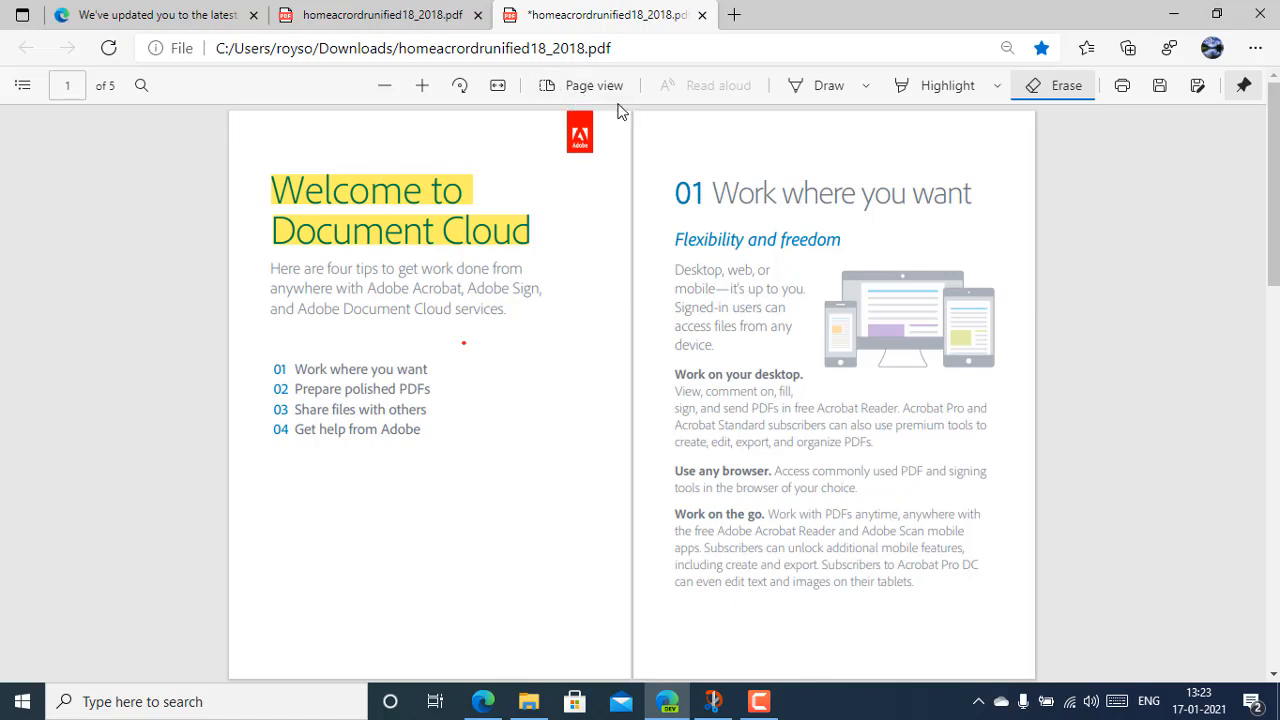
- Turn on showing the cover page separately in the two-page view and look through the spreads to the last page and back
click(567, 80)
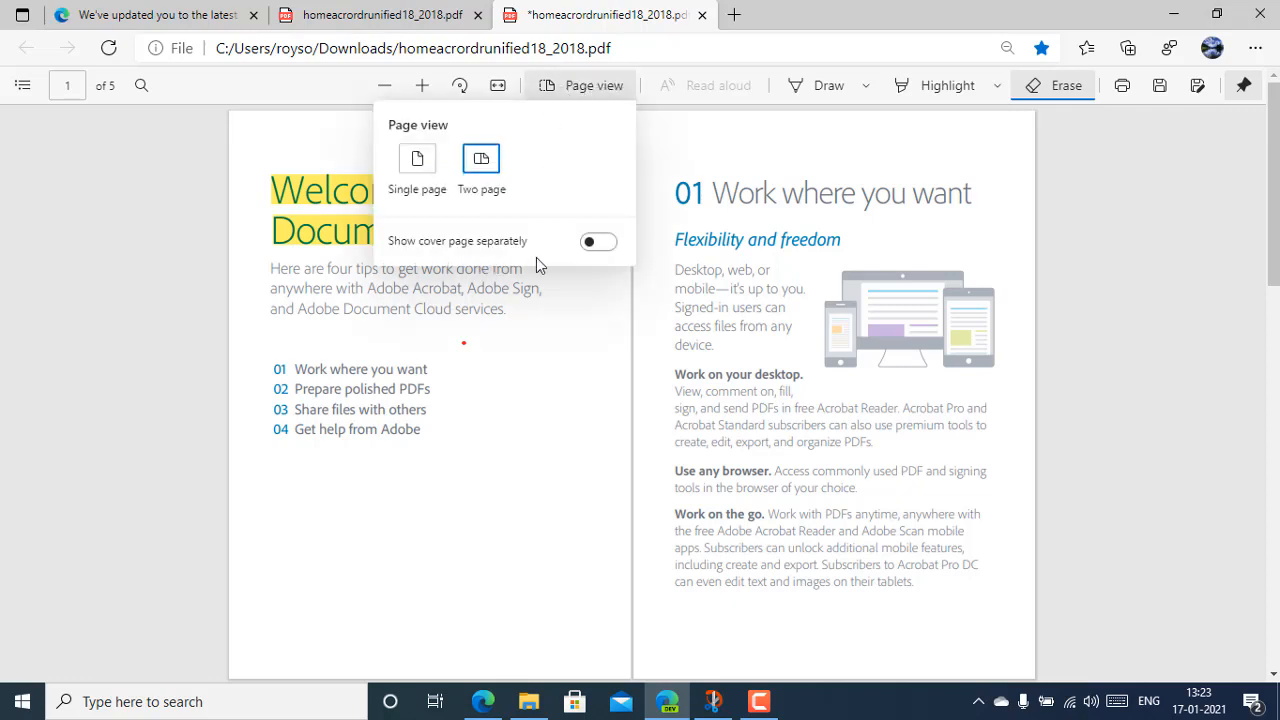
click(597, 246)
click(360, 343)
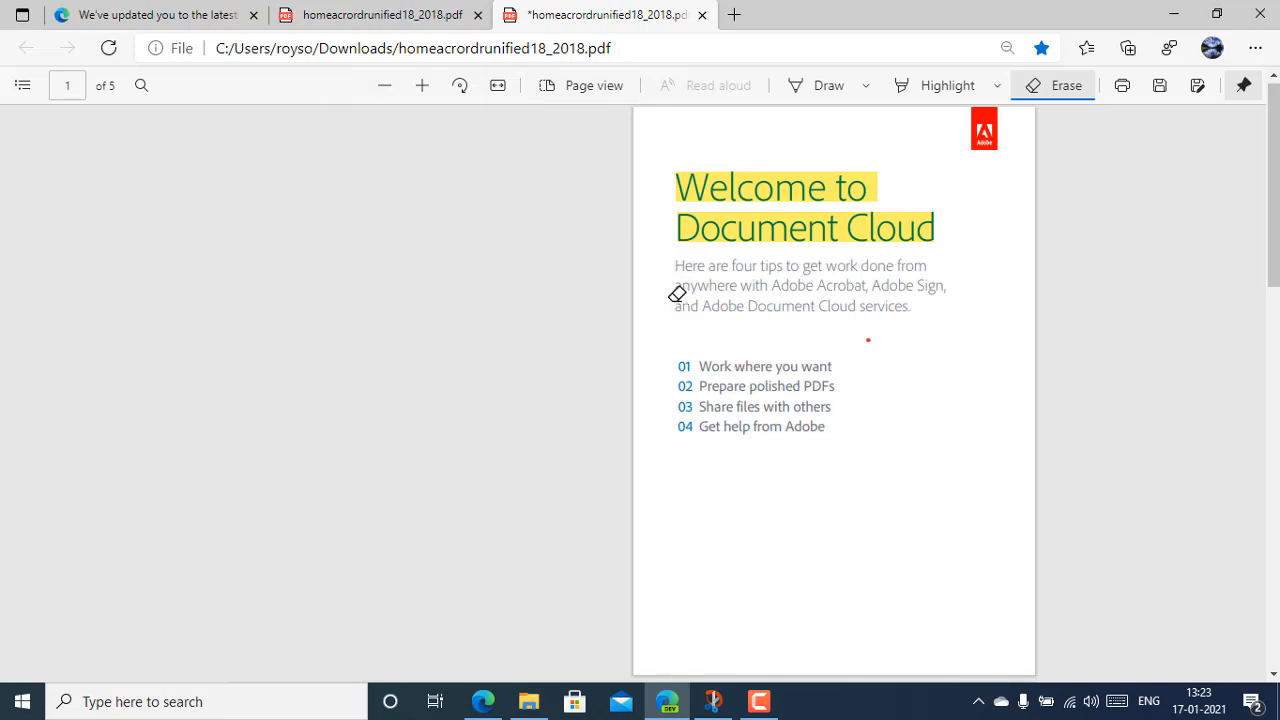
scroll(854, 374, down, 1)
scroll(854, 374, up, 1)
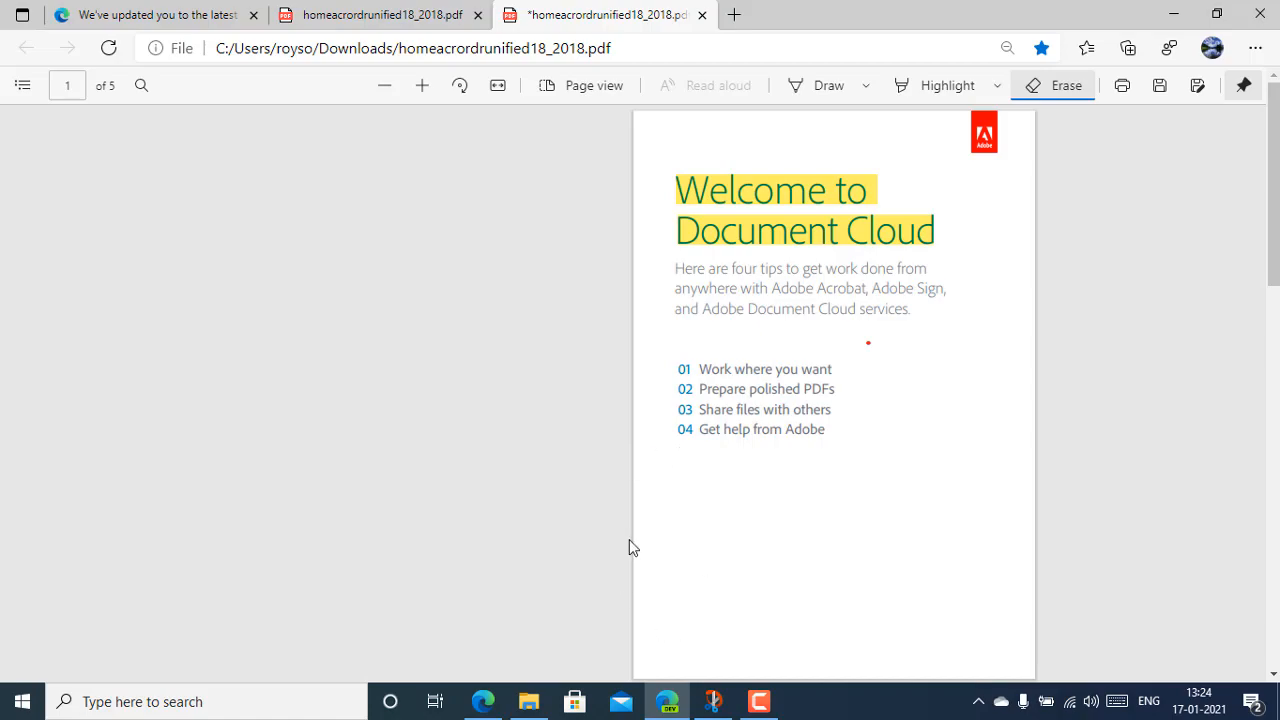
scroll(629, 547, down, 10)
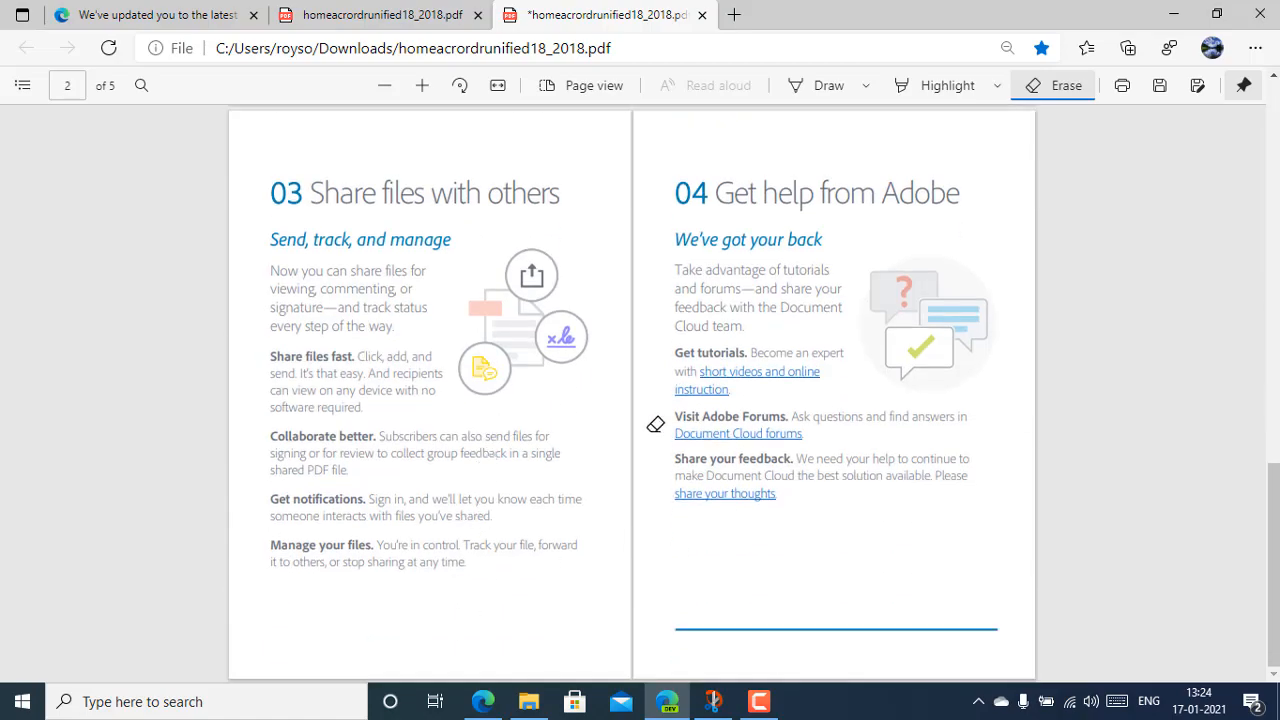
scroll(655, 424, up, 5)
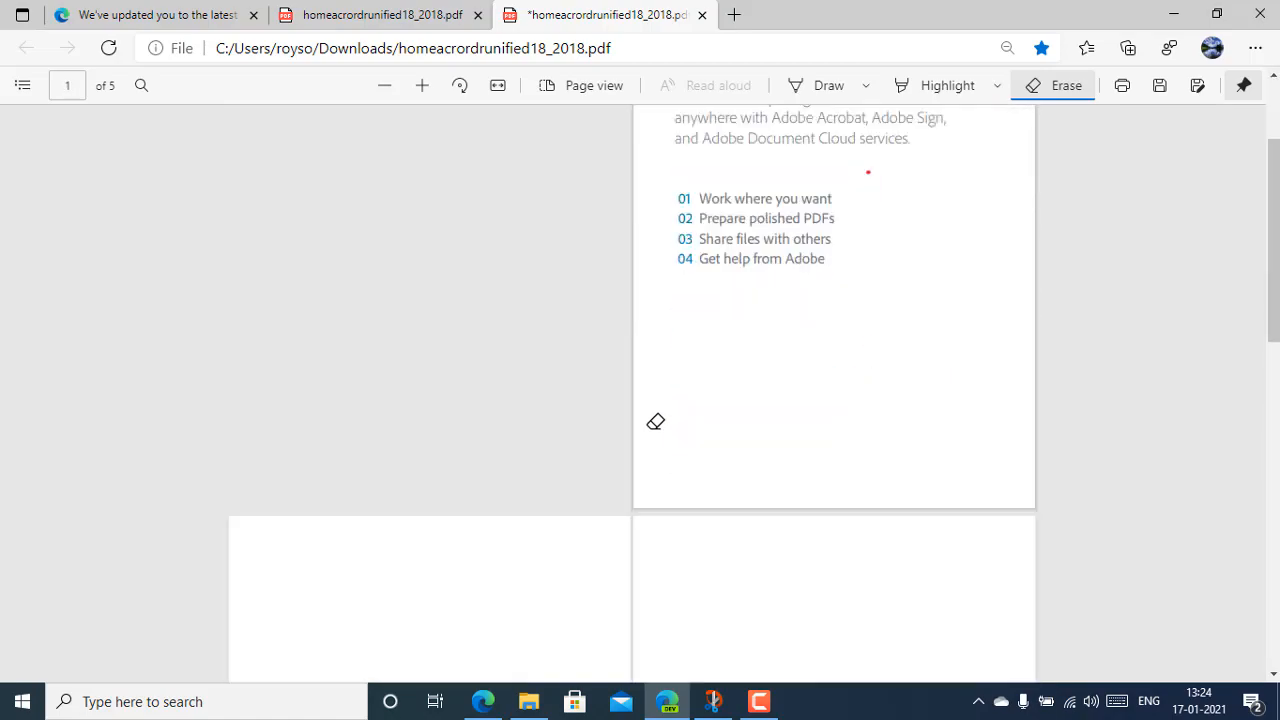
scroll(655, 421, up, 3)
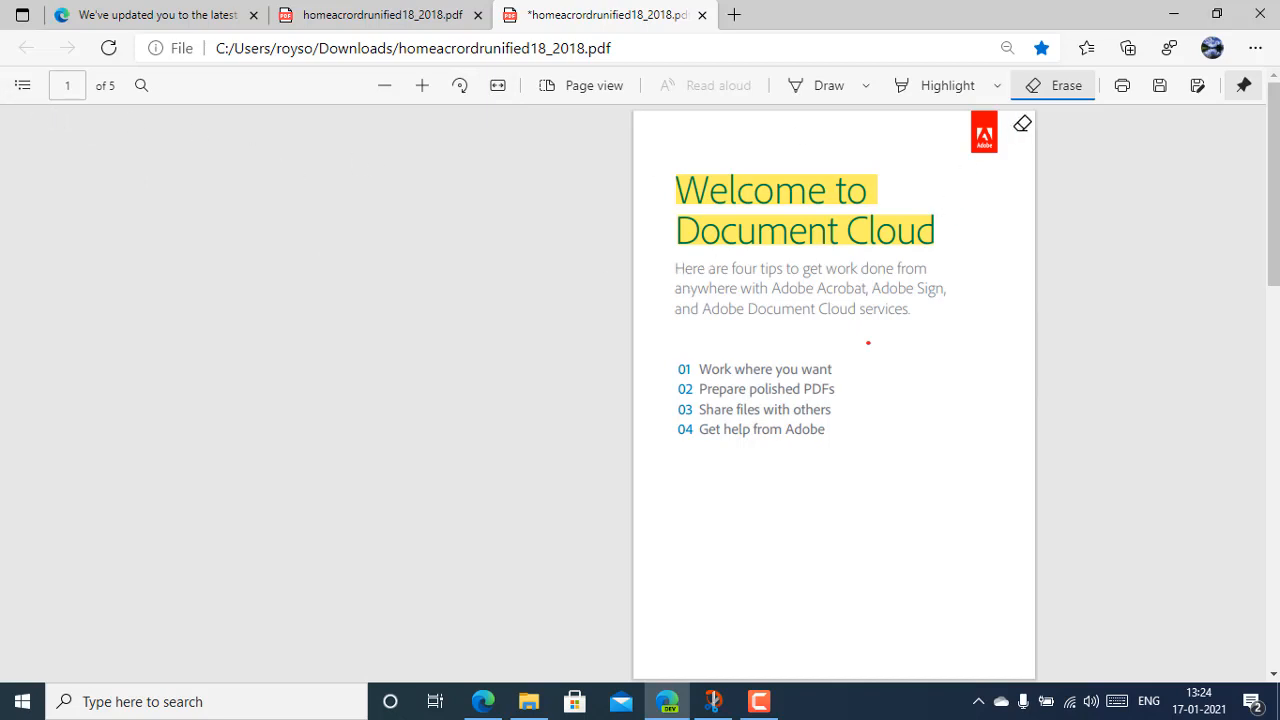
- Turn off the eraser and set the page view to Single page
click(1050, 86)
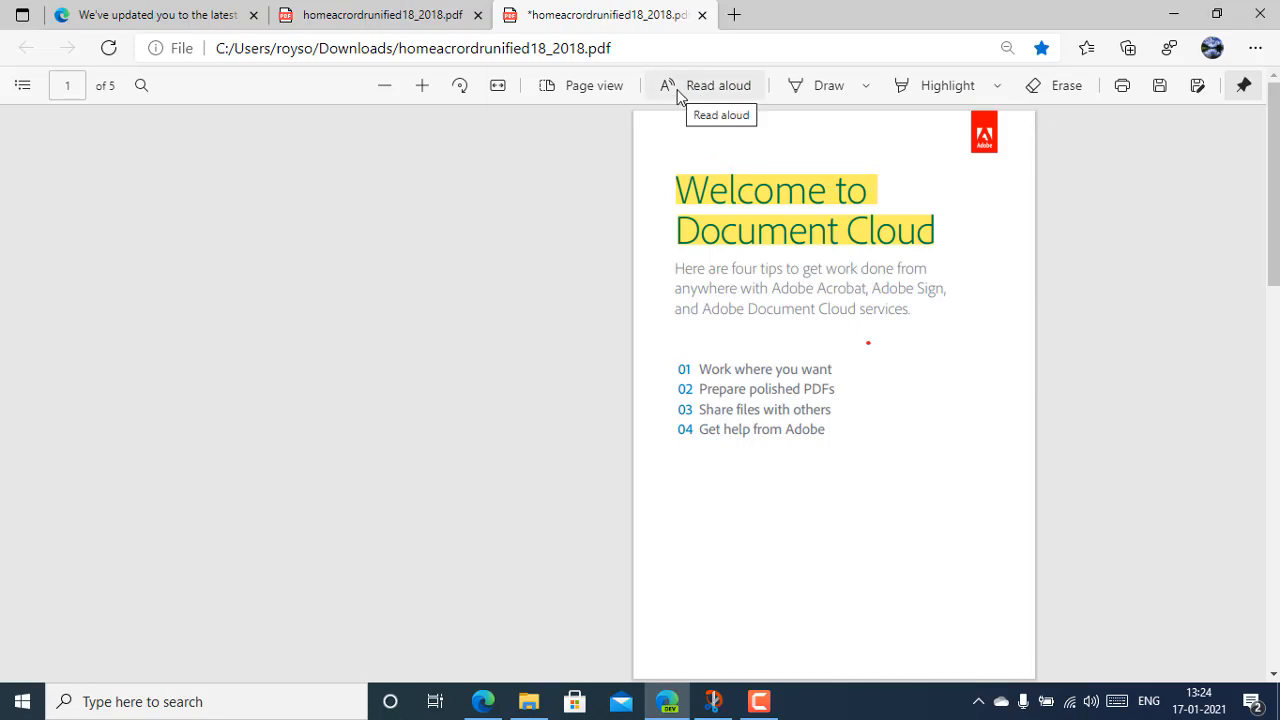
click(481, 92)
click(487, 97)
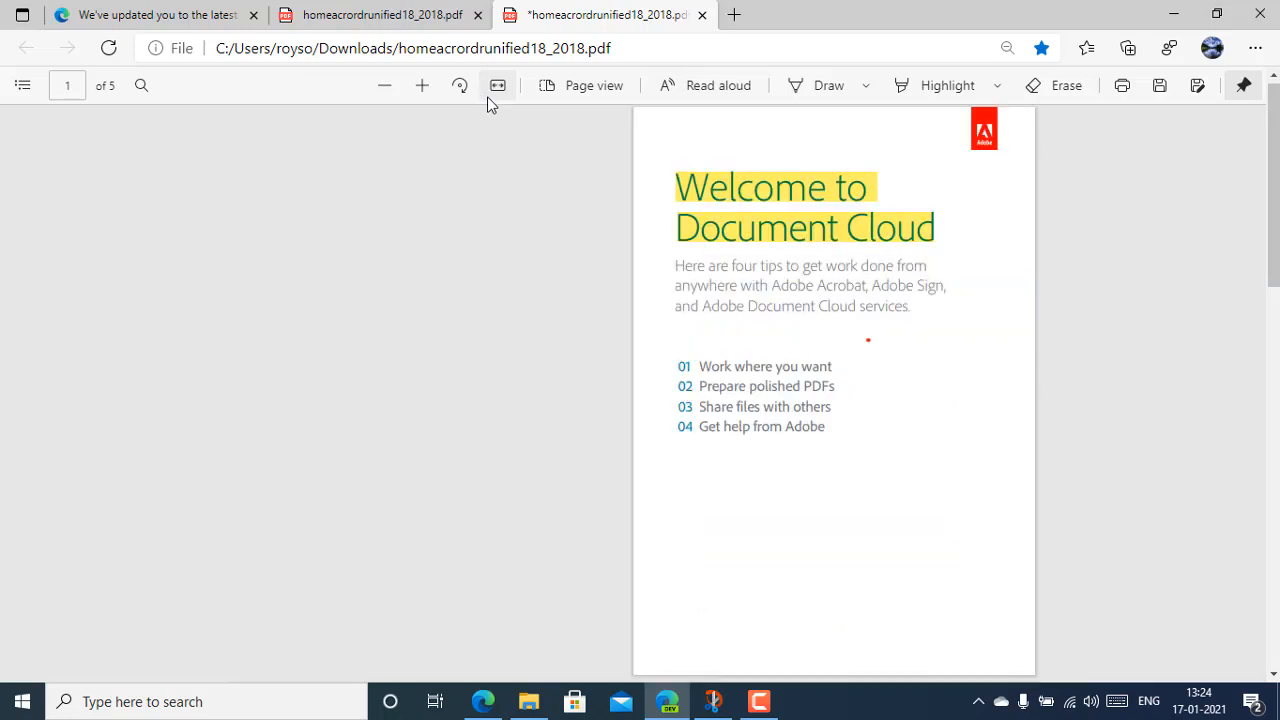
click(580, 85)
click(420, 163)
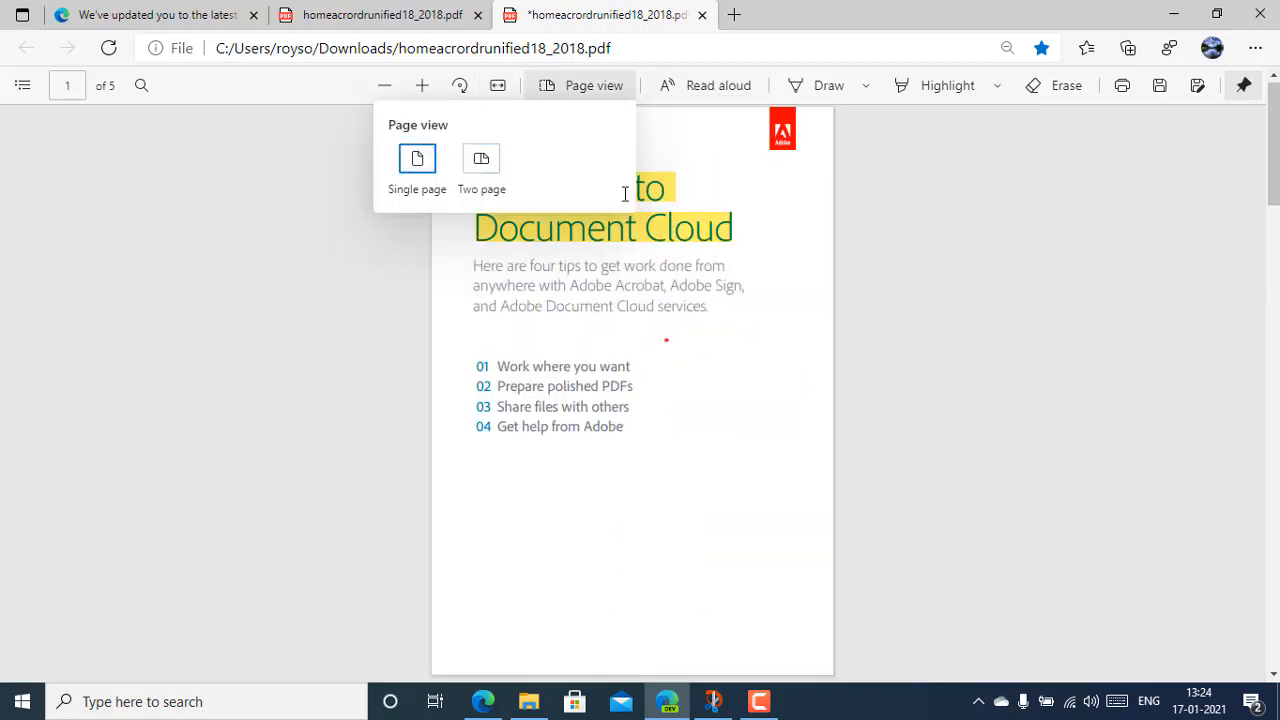
- Zoom in on the first page in three increments, keeping its full width in view
click(420, 87)
click(420, 87)
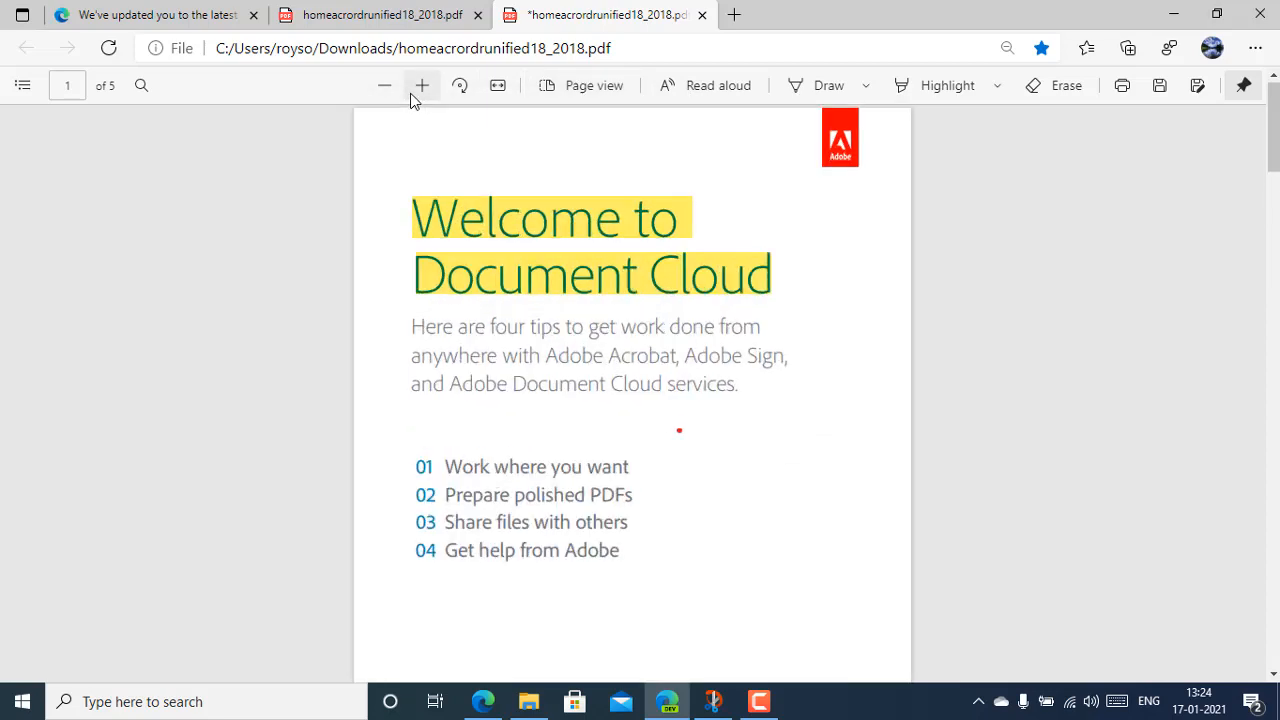
click(422, 87)
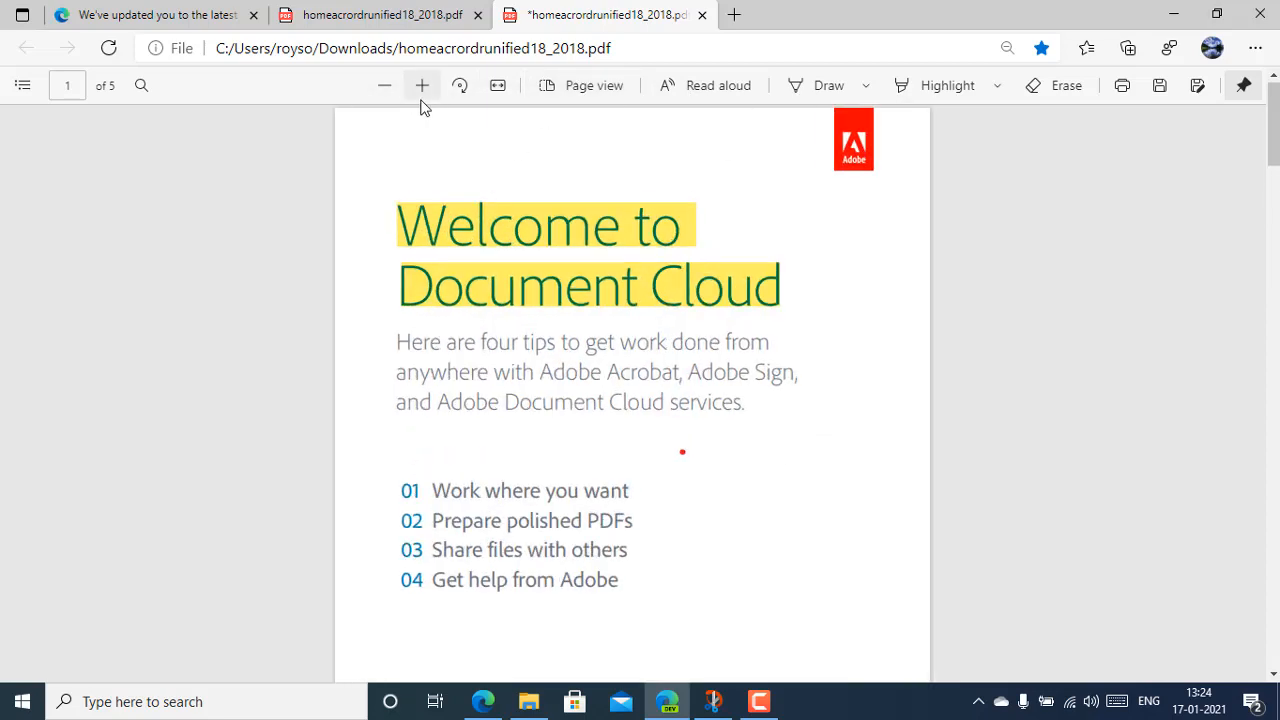
- Start and pause Read aloud on the first page, and select the text from the end of the title through "and Adobe"
click(665, 87)
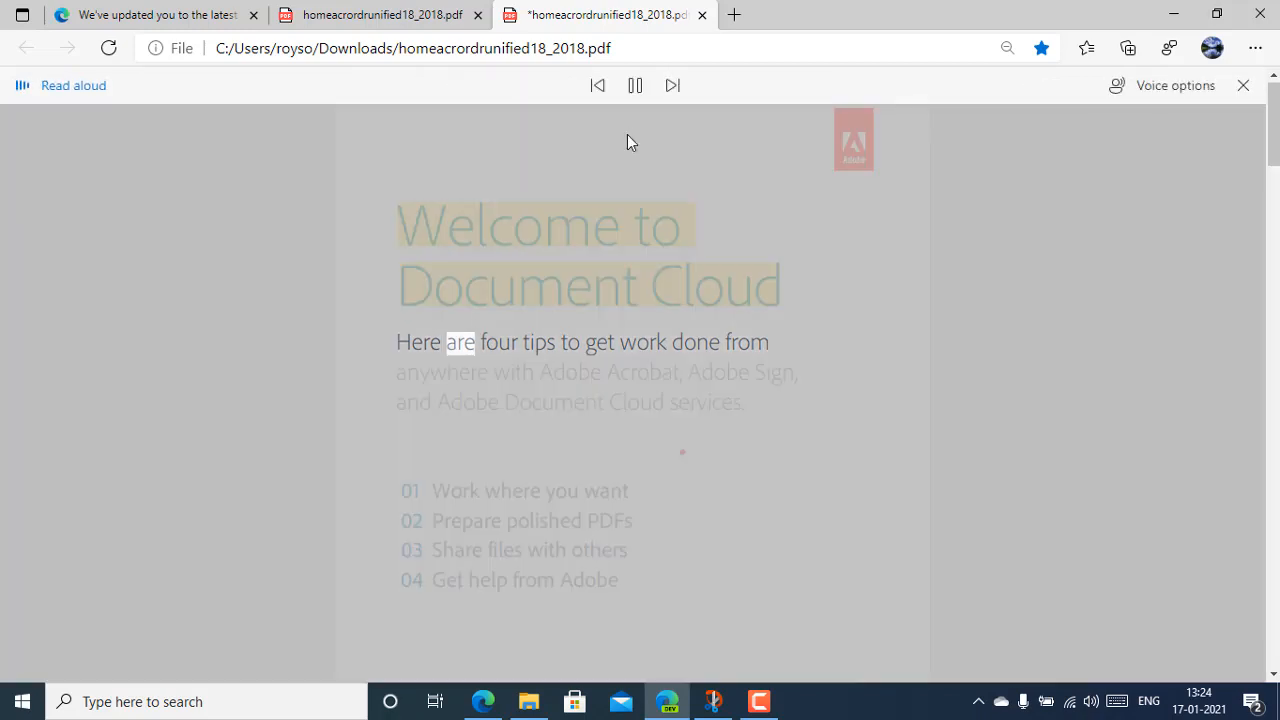
click(634, 86)
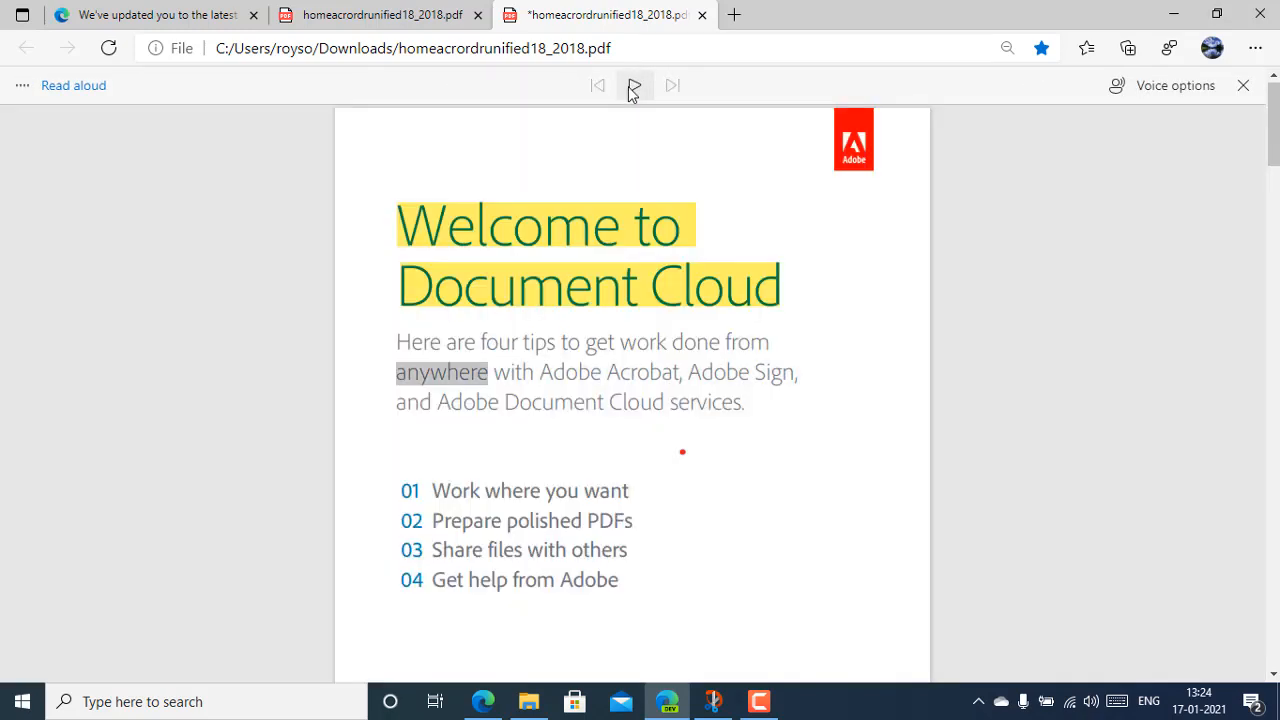
drag(517, 403, 700, 291)
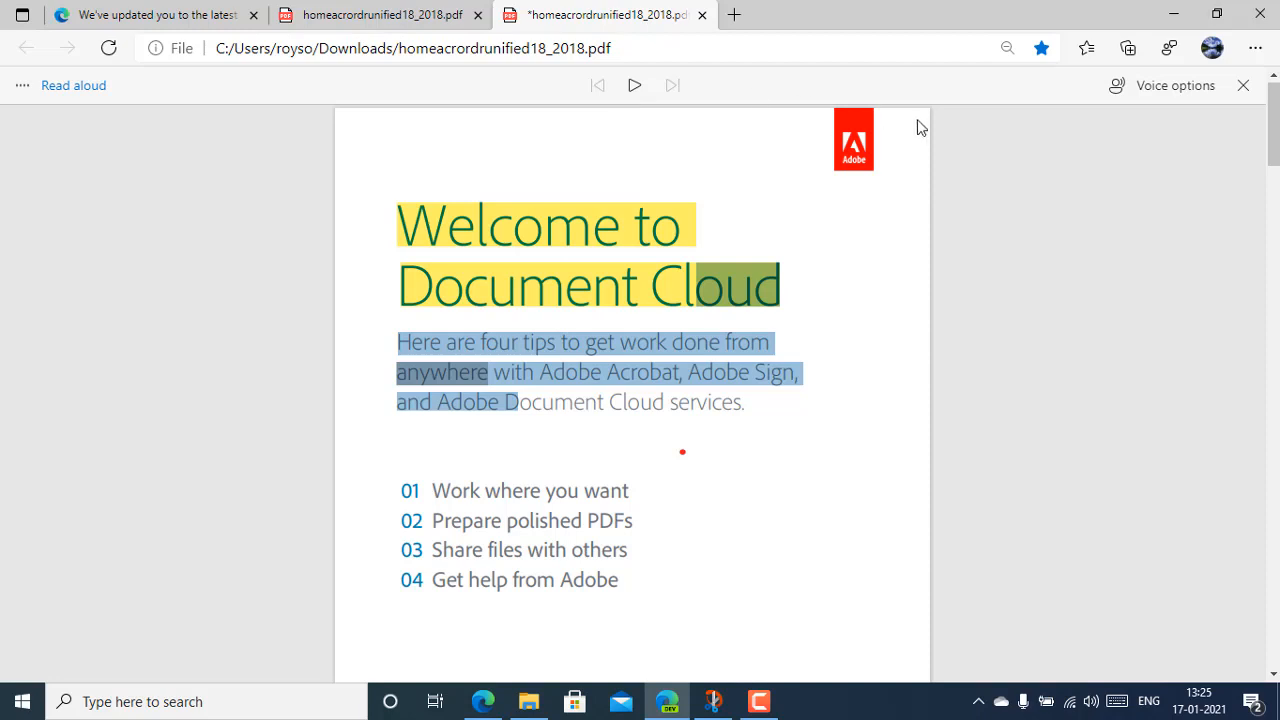
- Set the reading voice to Microsoft Zira - English (United States), and play a short passage with it before pausing
click(1141, 87)
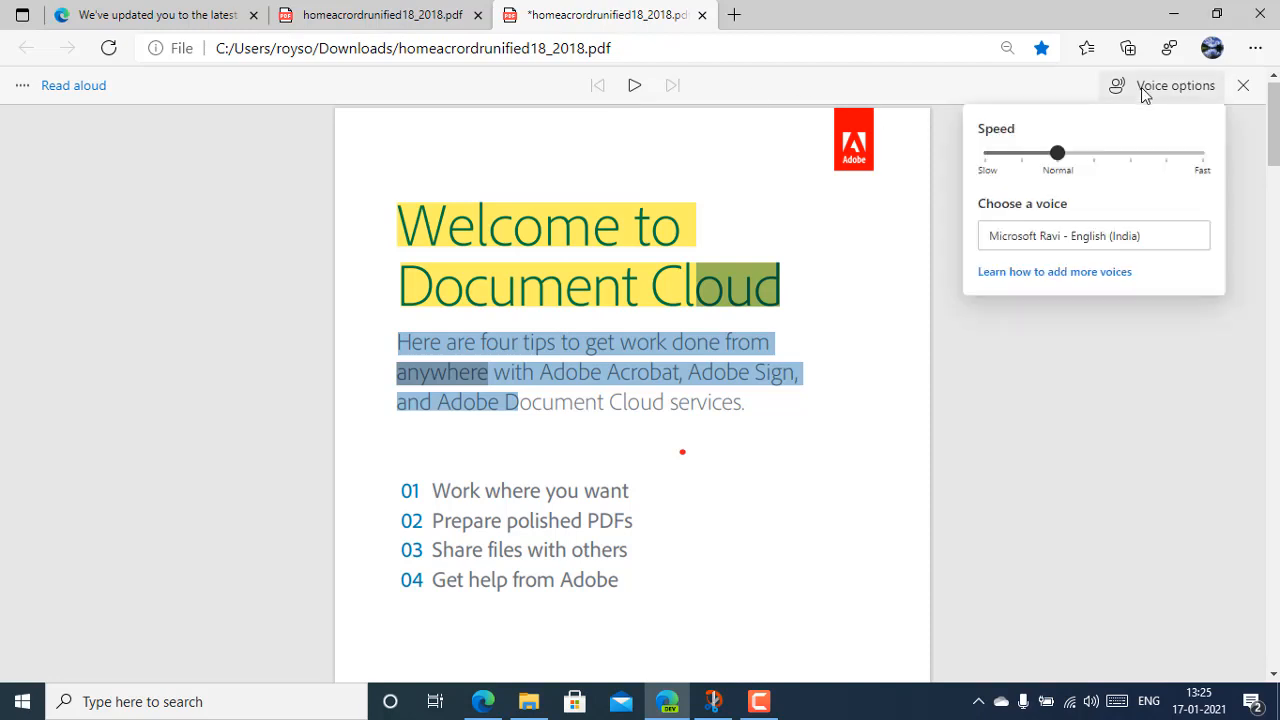
click(1055, 250)
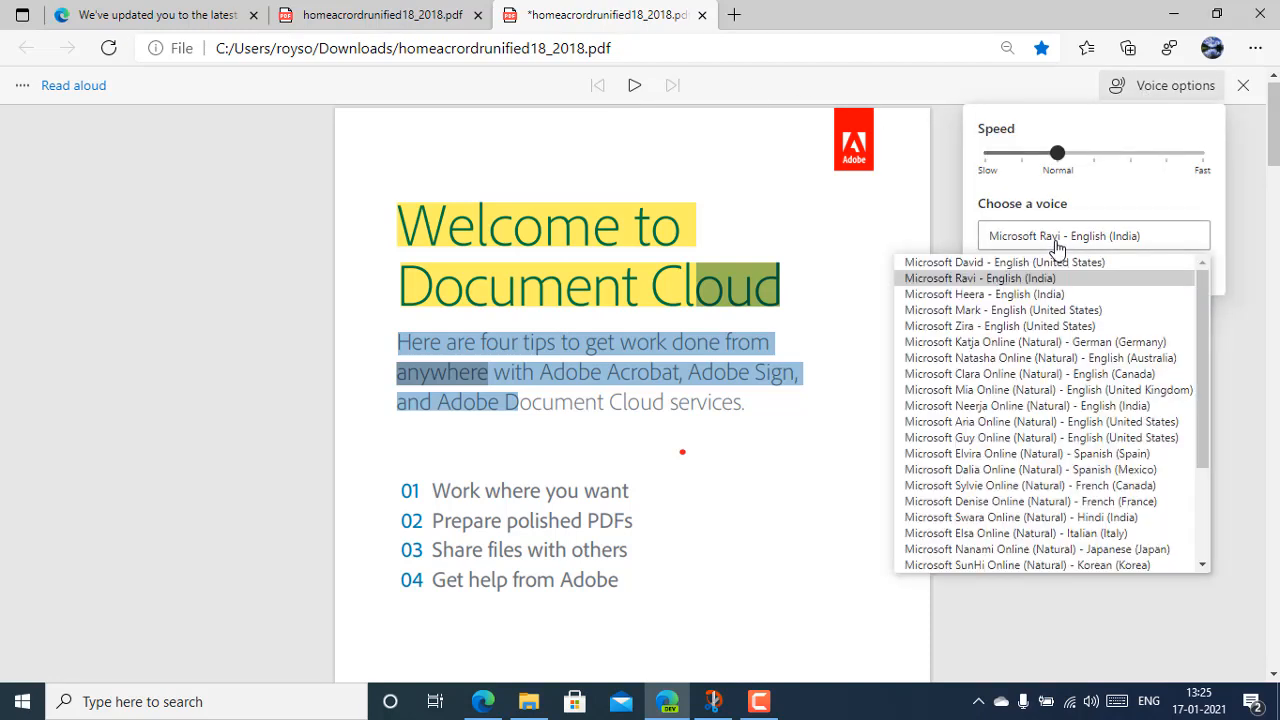
click(1000, 326)
click(633, 86)
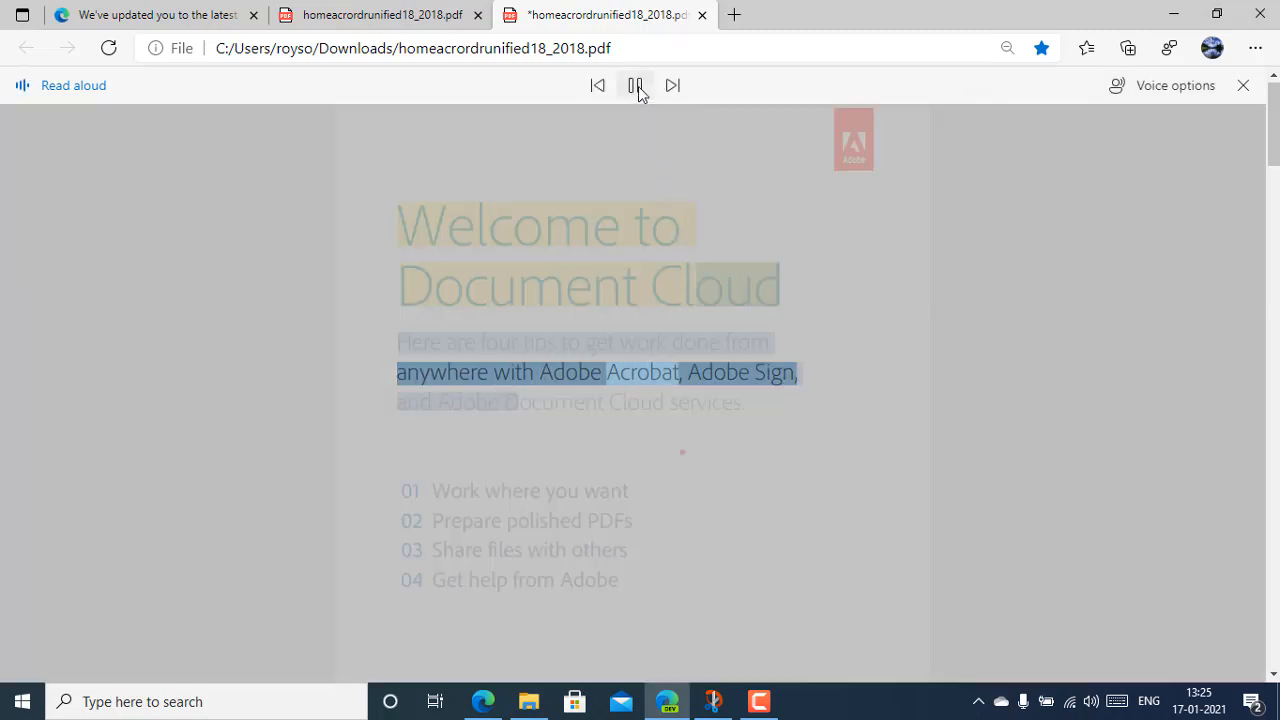
click(636, 86)
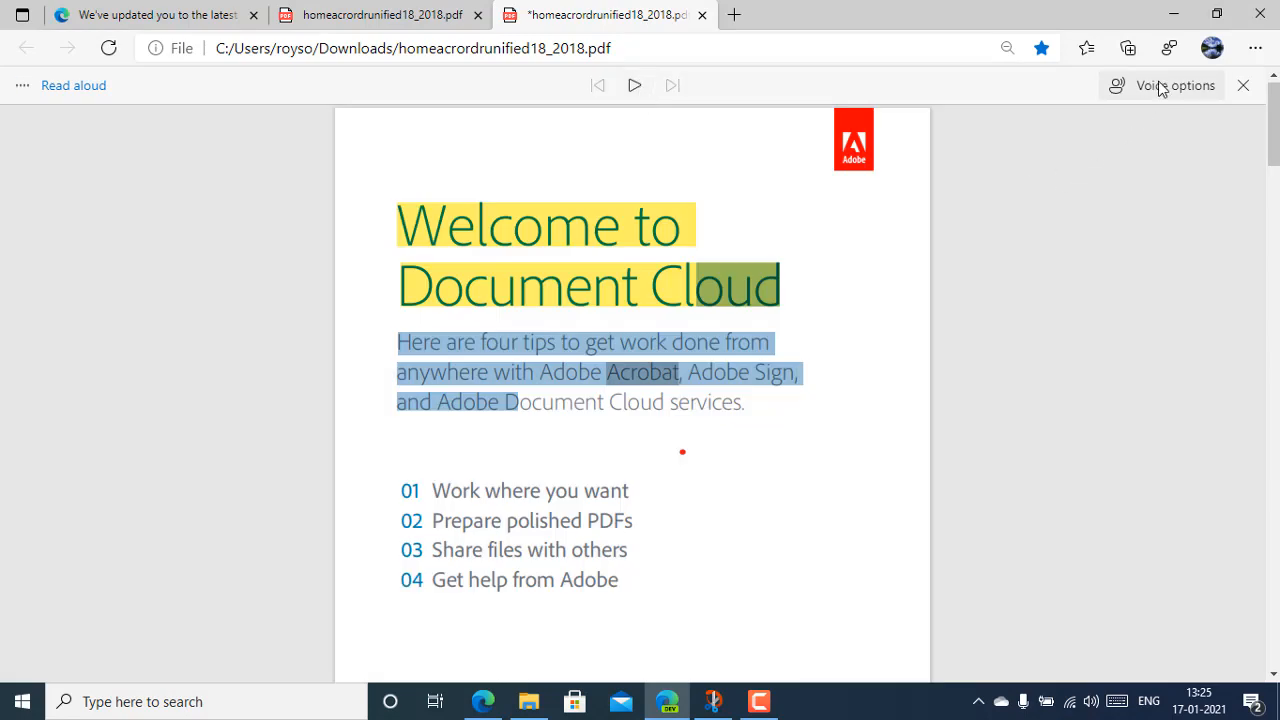
- Raise the reading speed above Normal, and play a short passage at that speed before pausing
click(1161, 89)
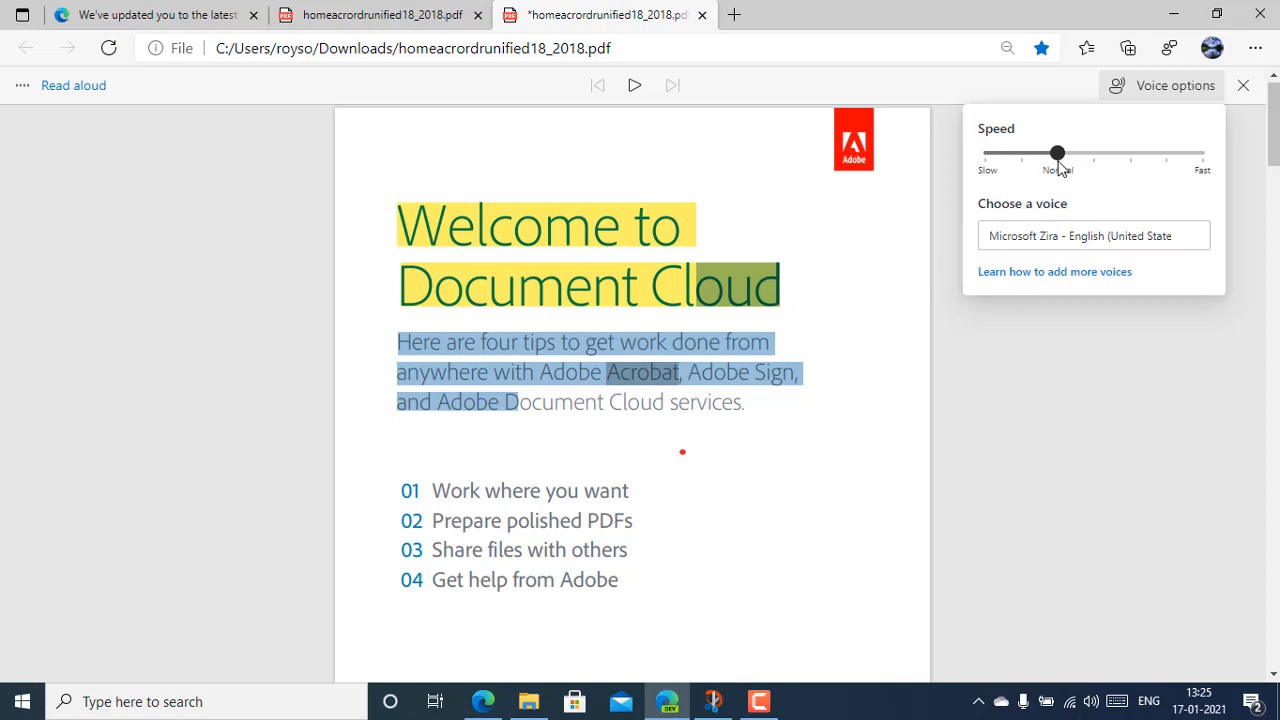
drag(1058, 162, 1121, 161)
click(634, 86)
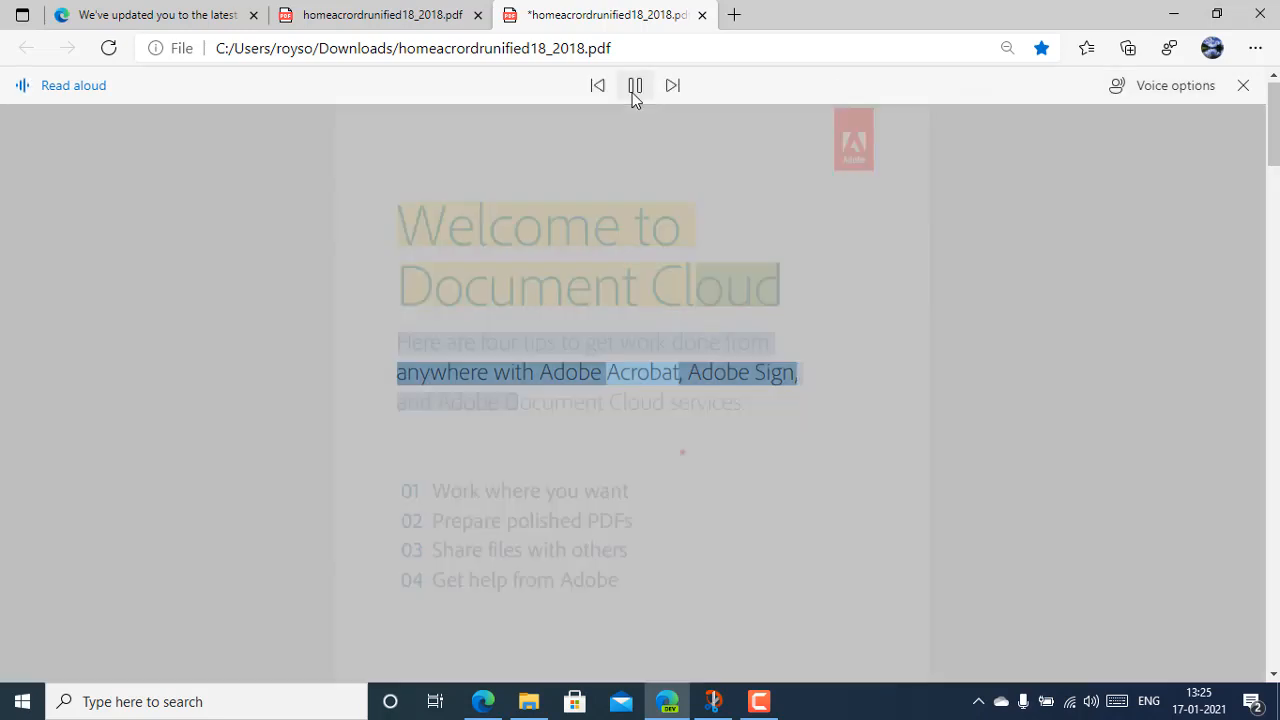
click(633, 89)
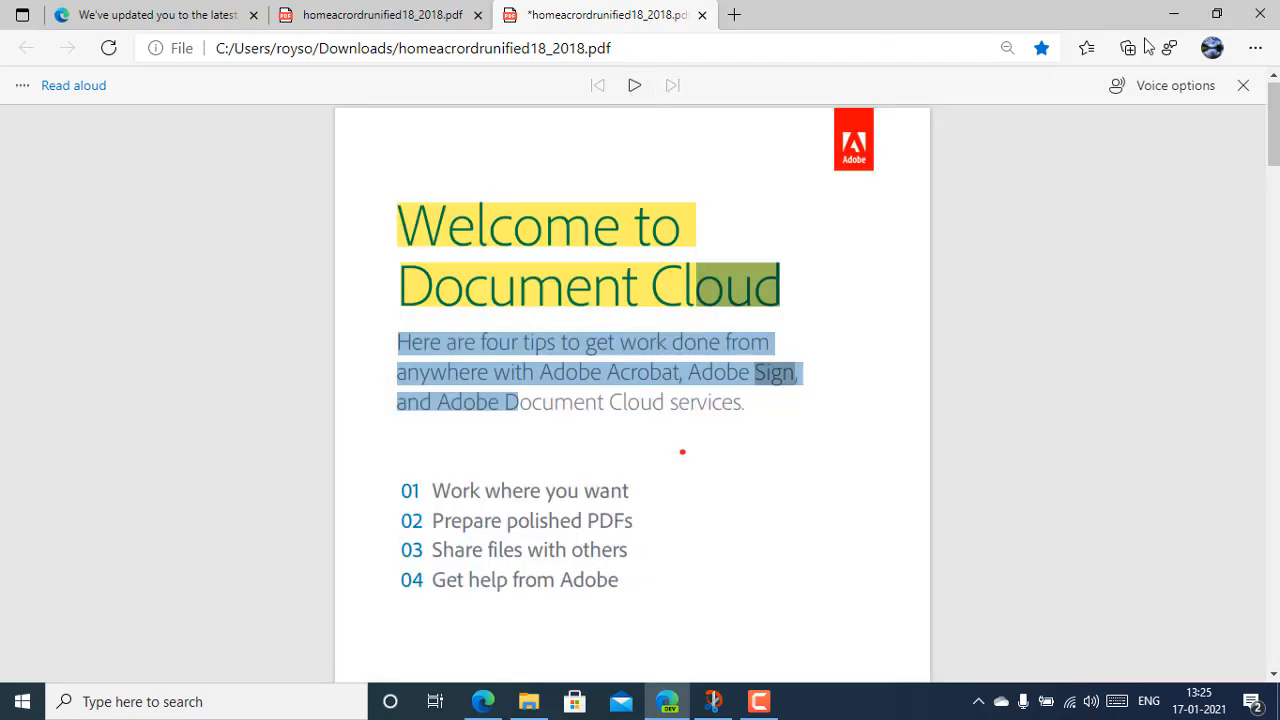
- Lower the reading speed to one mark below Normal and resume reading aloud
click(1116, 86)
drag(1133, 158, 1026, 170)
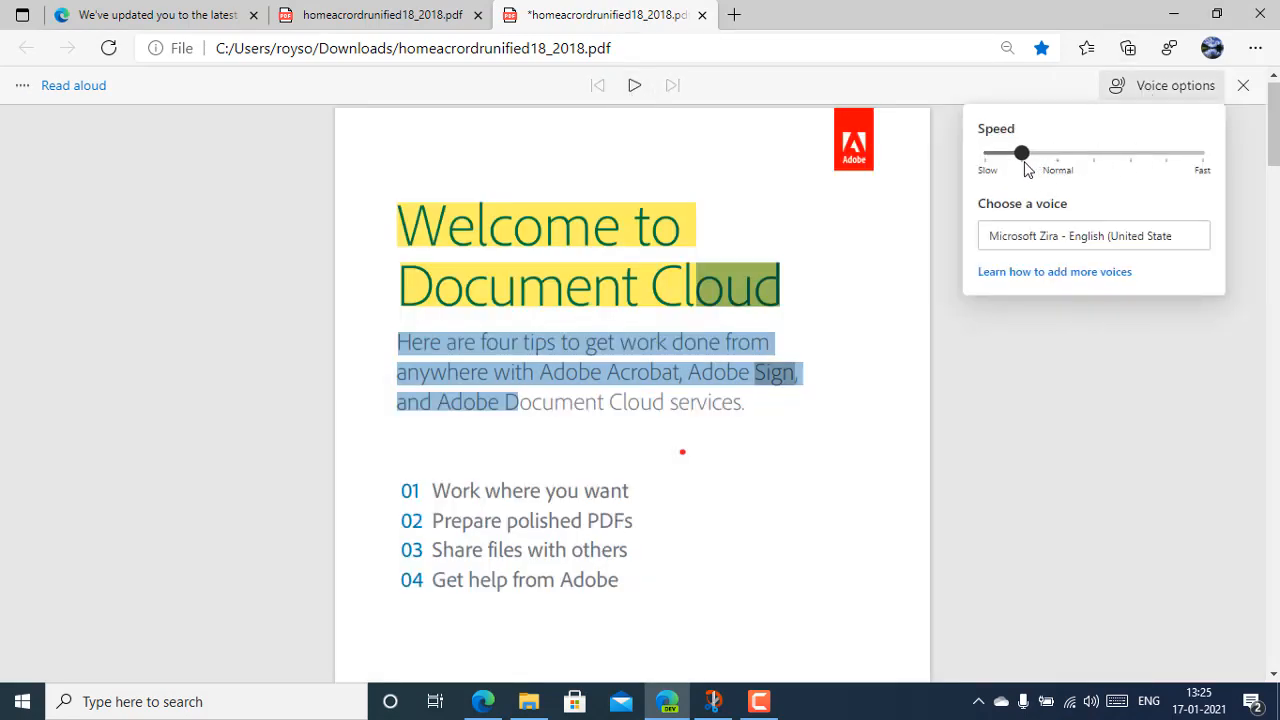
click(634, 86)
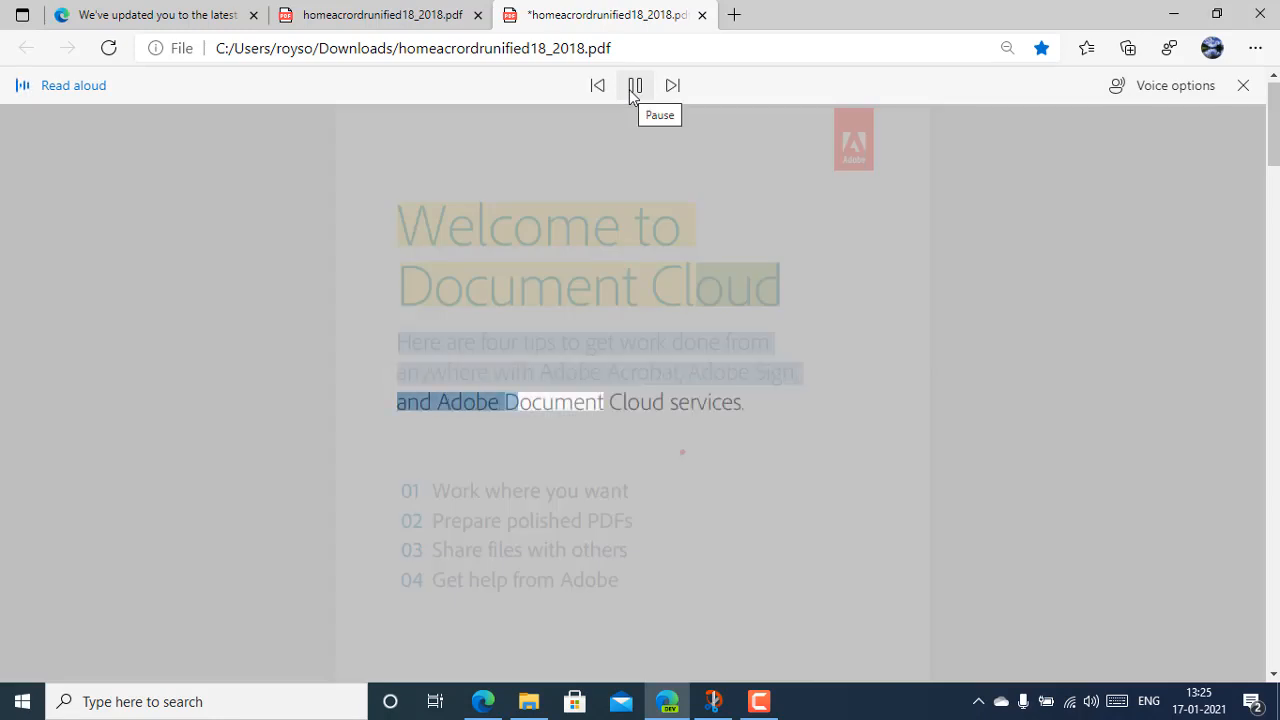
- Pause the reading, bring up the voice options, and exit Read aloud
click(634, 86)
click(1152, 100)
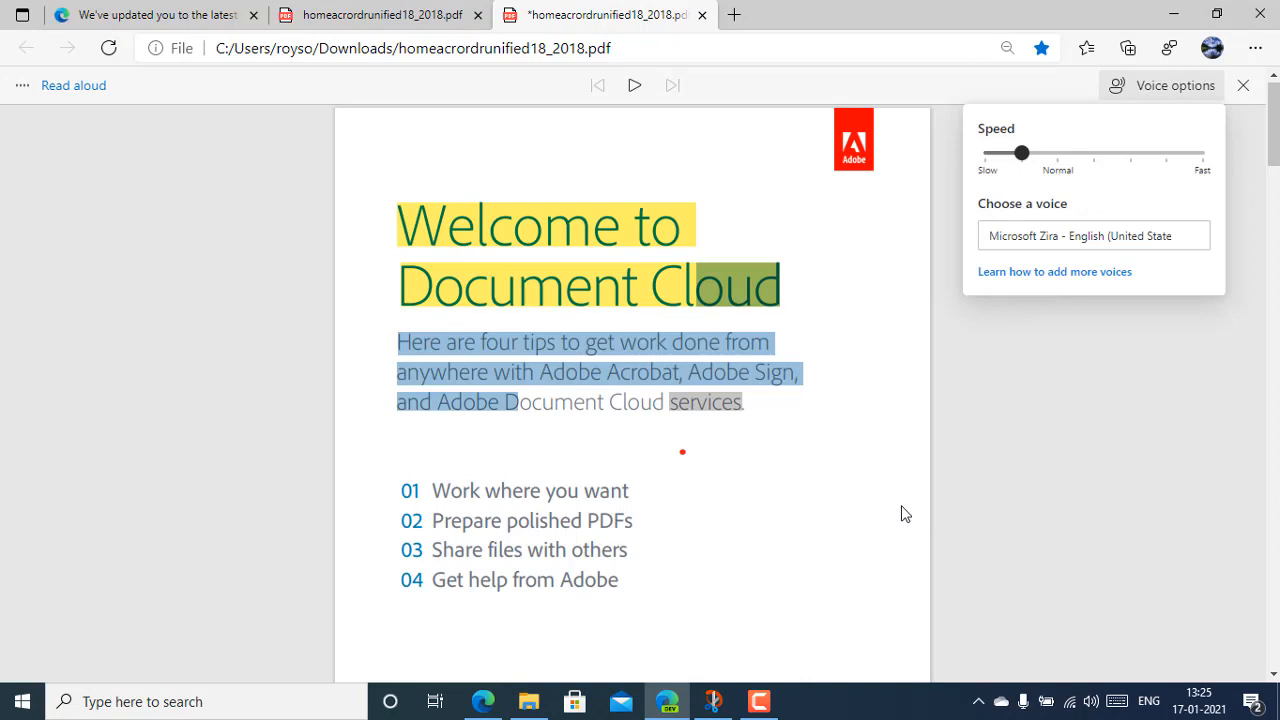
click(1243, 86)
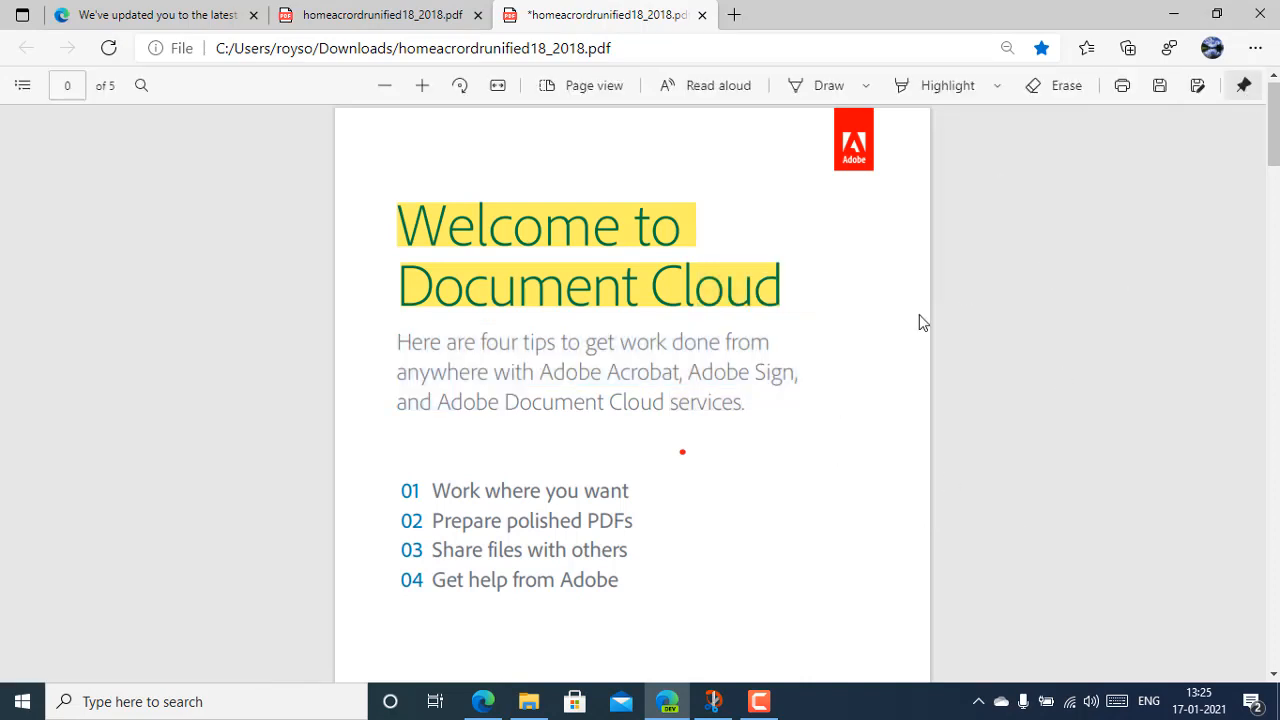
scroll(534, 414, down, 4)
scroll(500, 385, up, 4)
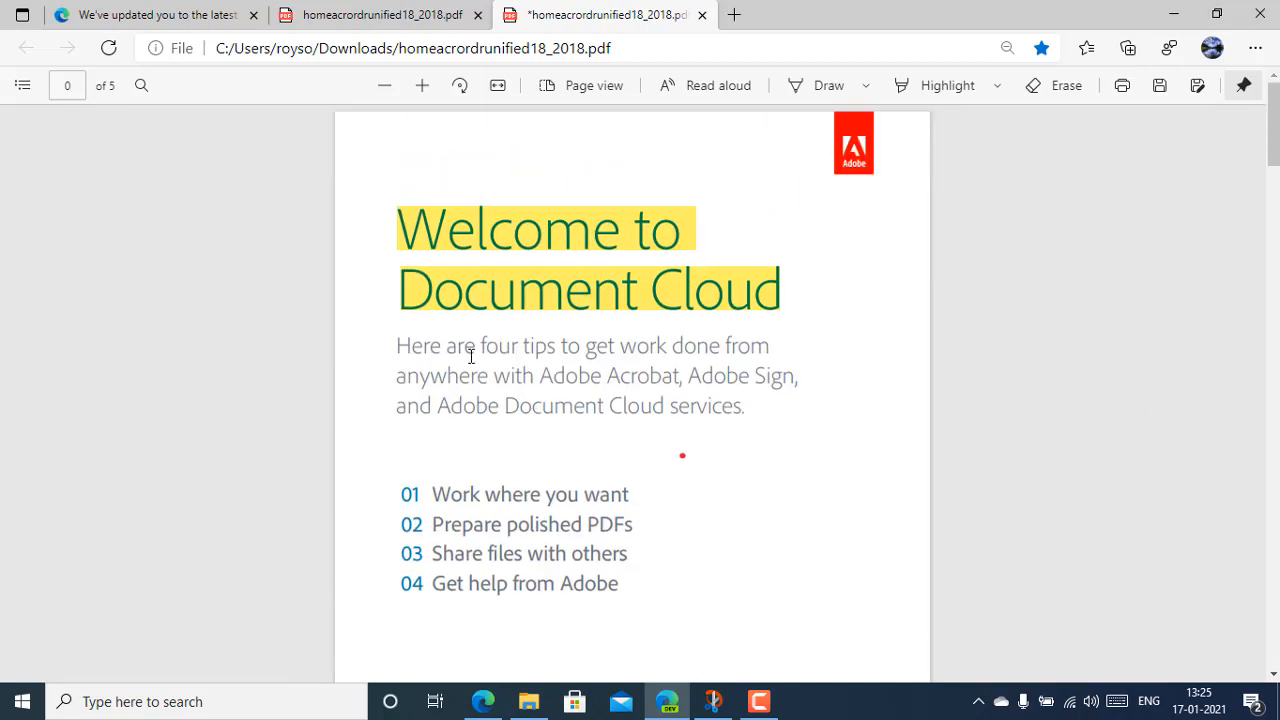
- Show the document's table of contents and close it again
click(22, 87)
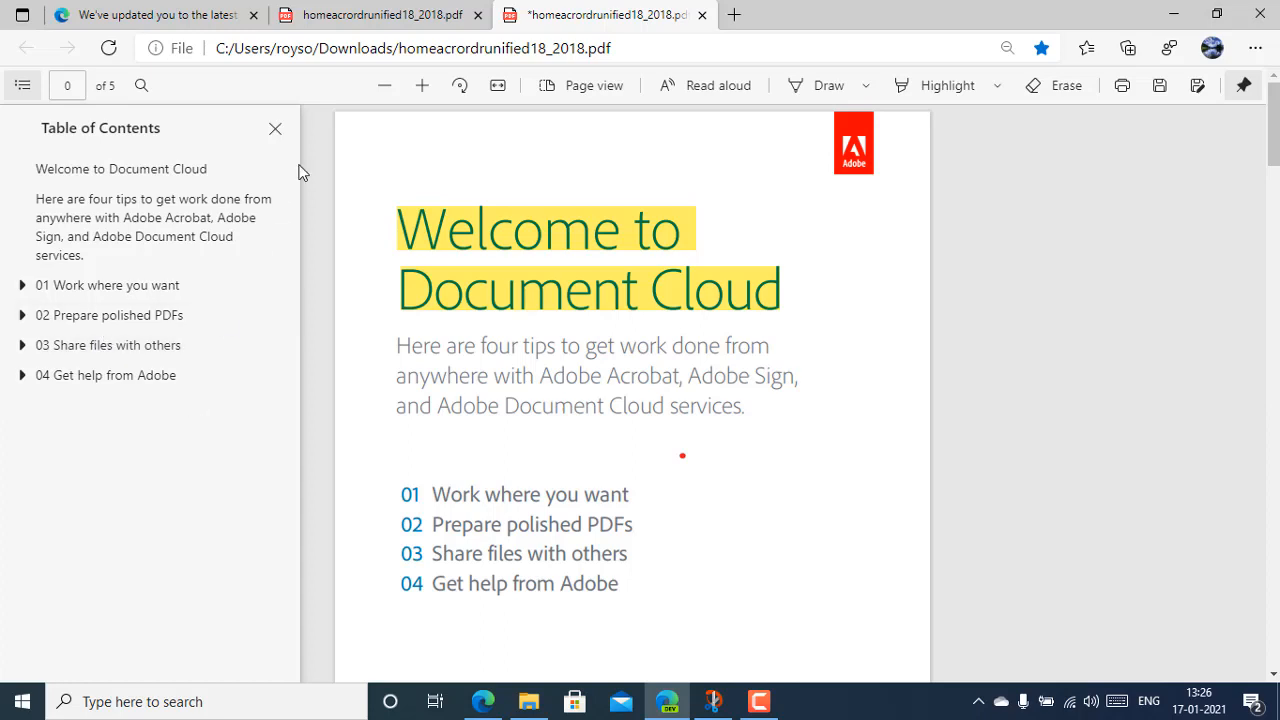
click(275, 129)
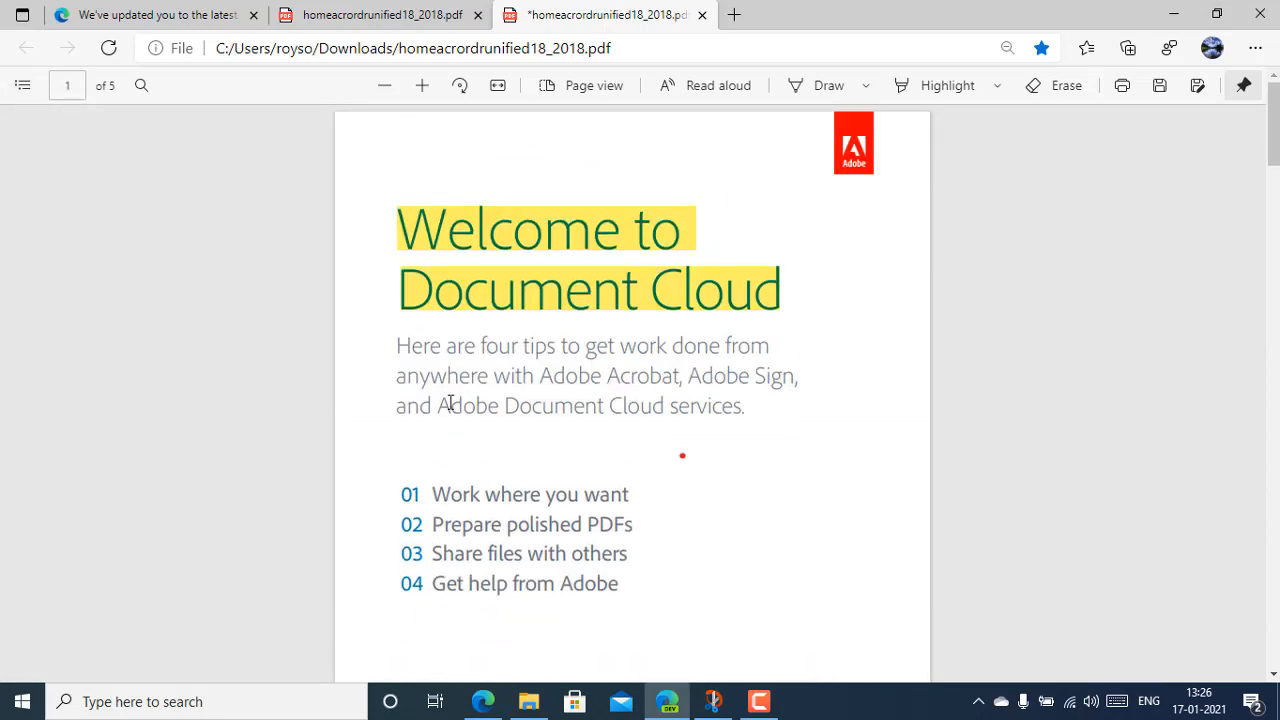
- Browse between the cover page and section 01 "Work where you want", and return to the document's start
scroll(516, 346, down, 10)
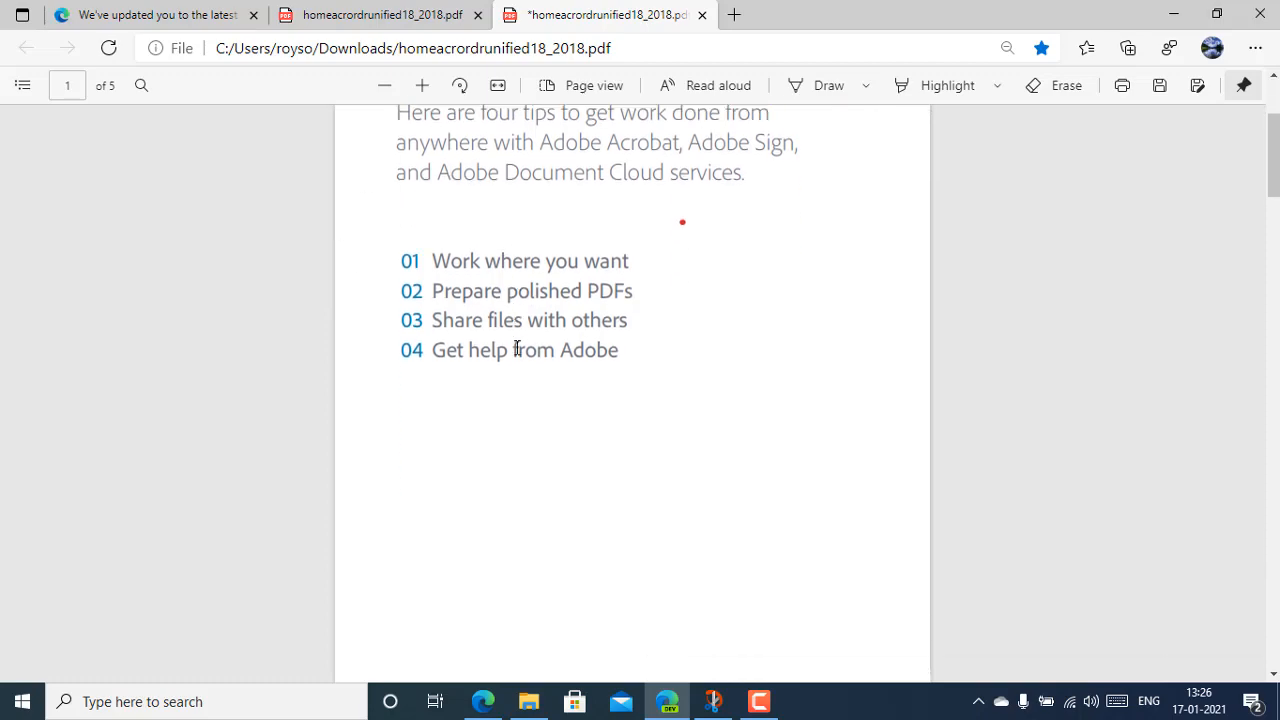
scroll(590, 479, up, 10)
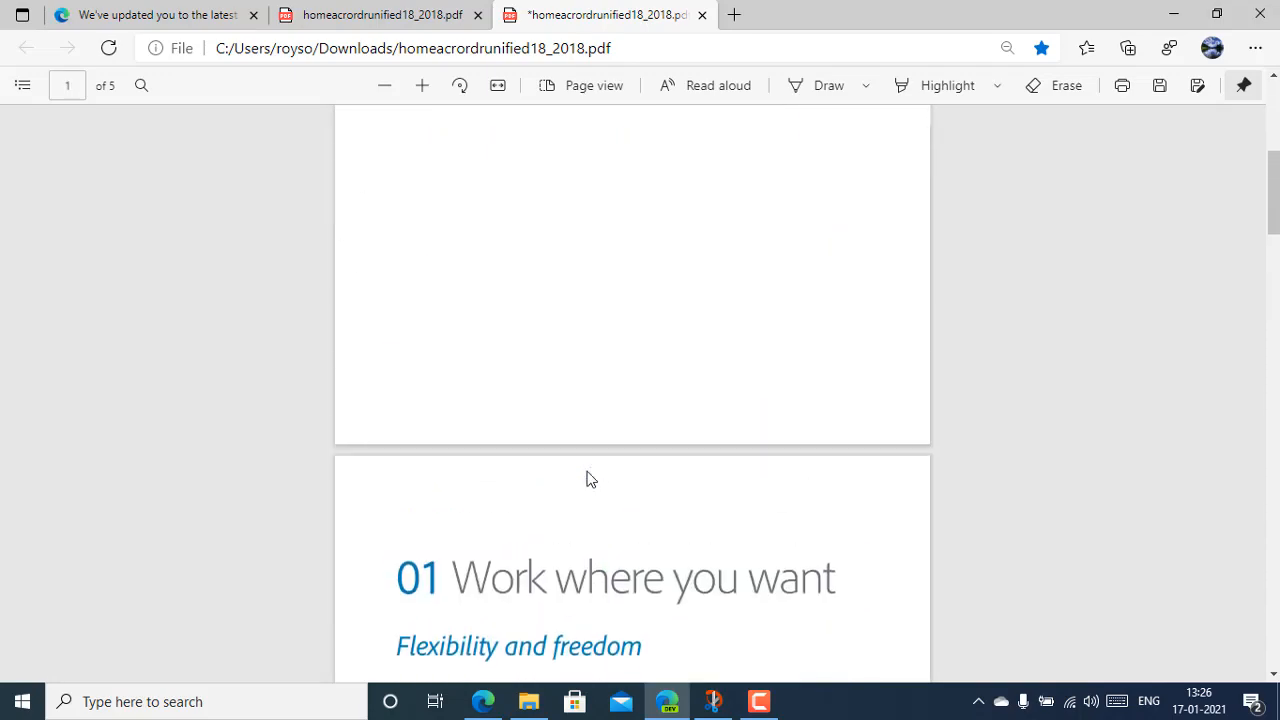
scroll(604, 538, down, 10)
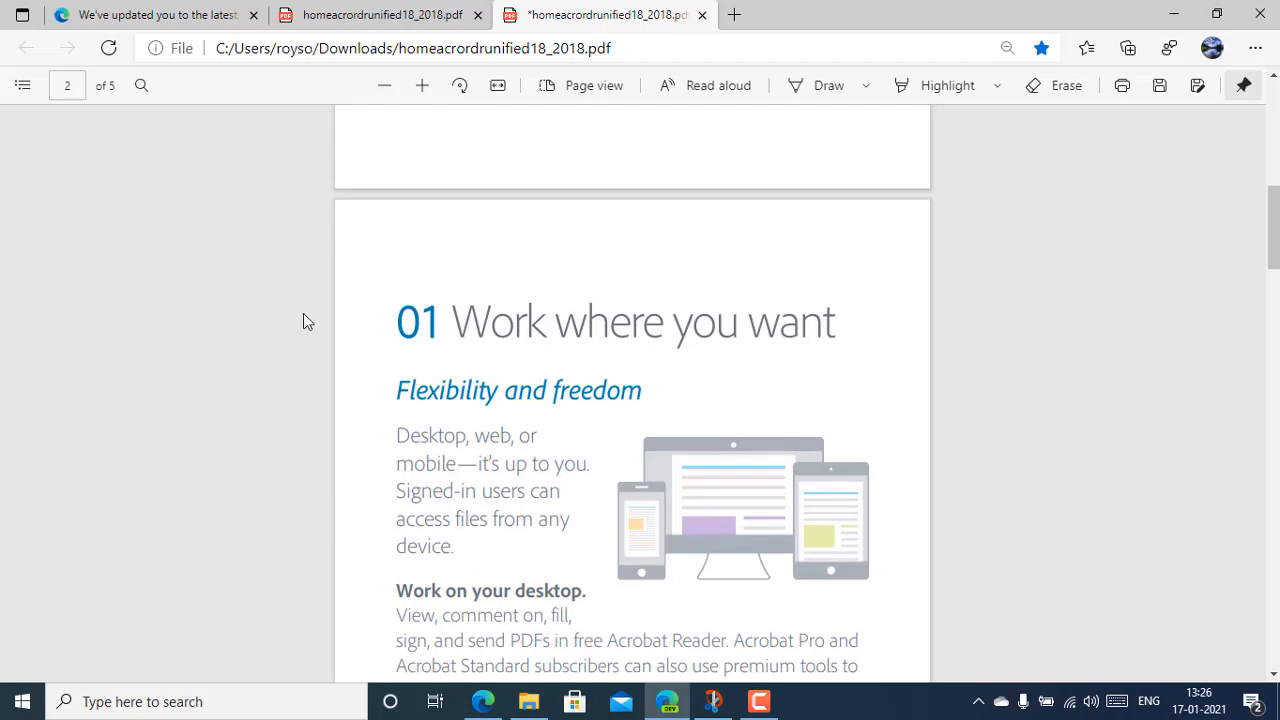
scroll(402, 378, up, 7)
scroll(462, 484, down, 4)
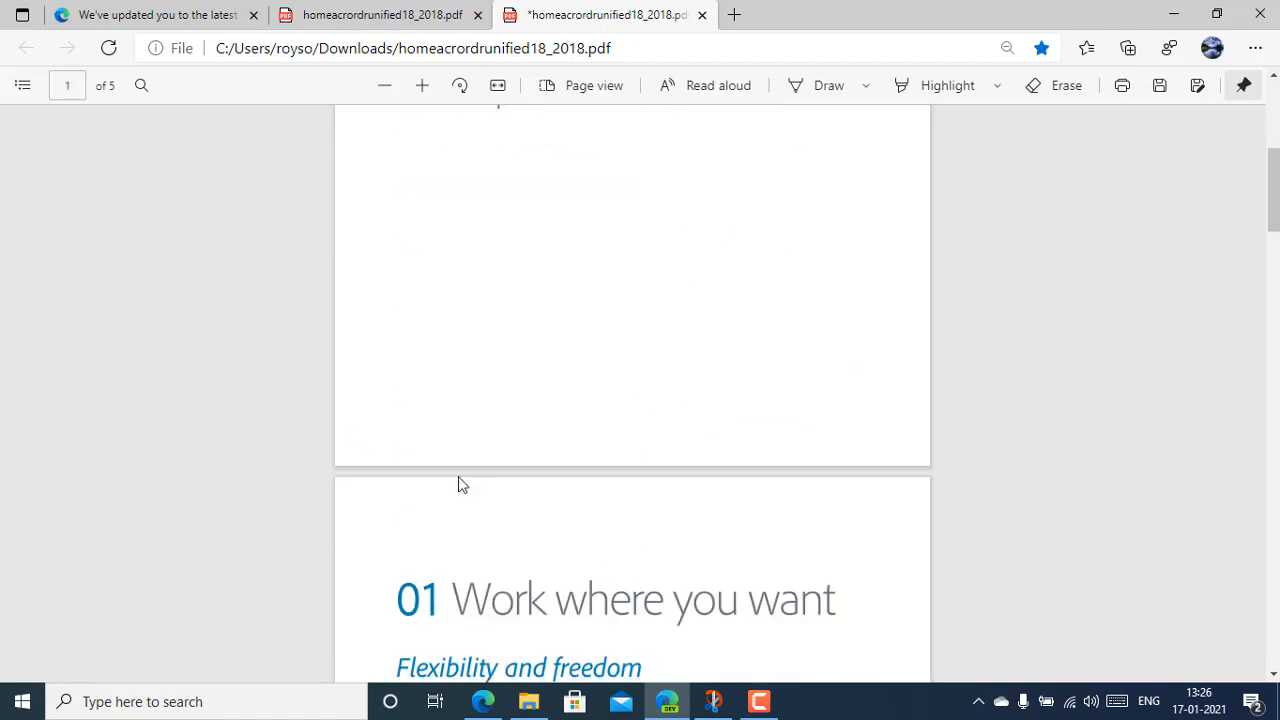
scroll(260, 226, up, 4)
scroll(363, 329, down, 8)
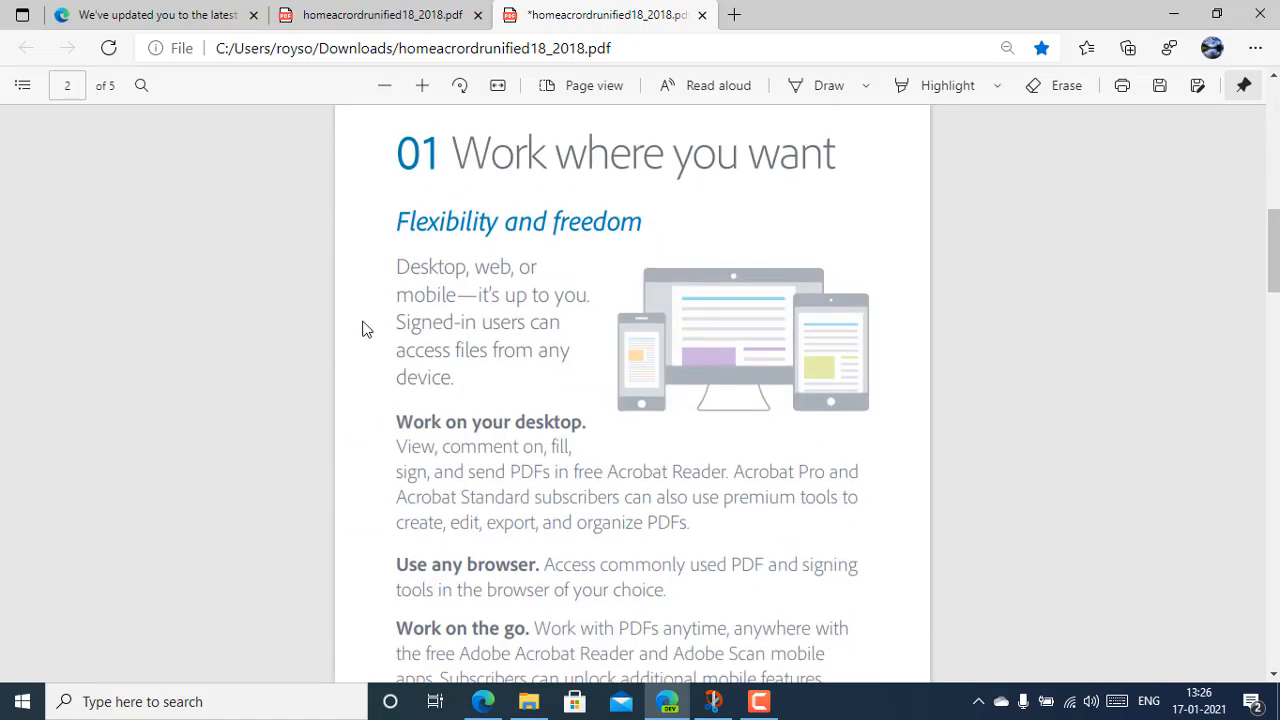
scroll(492, 264, up, 6)
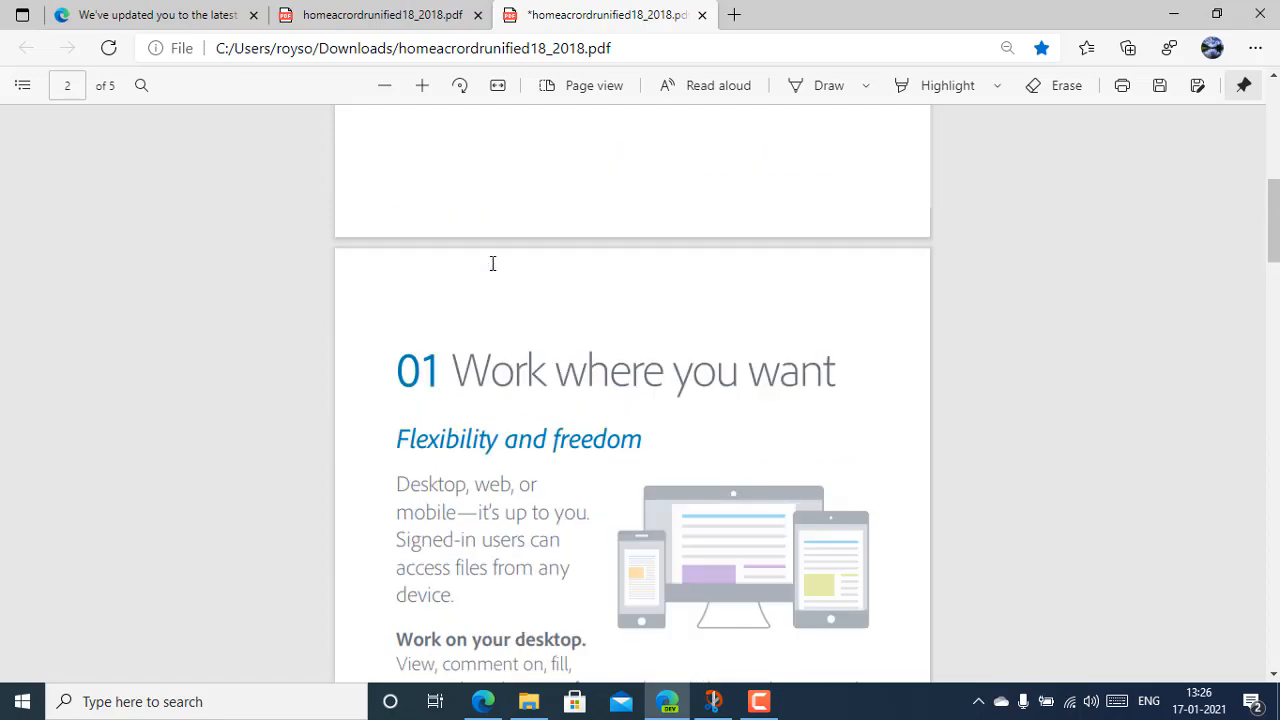
scroll(529, 410, down, 1)
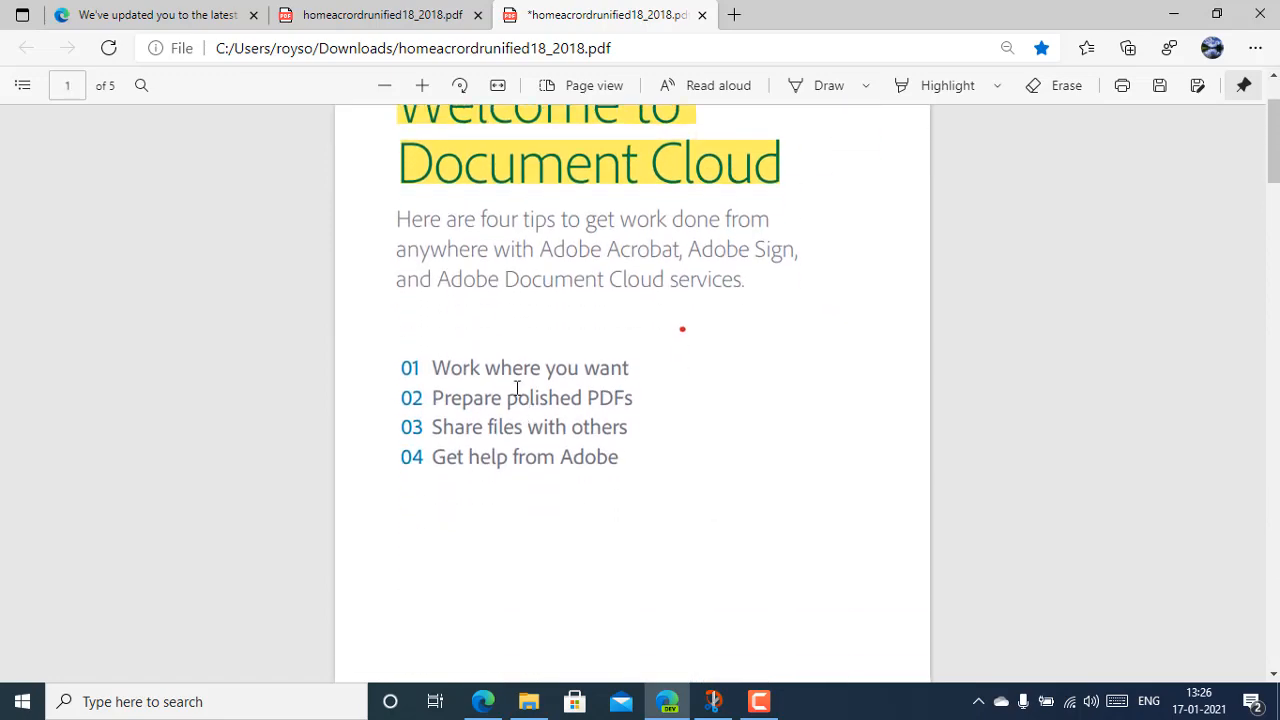
scroll(517, 388, down, 4)
scroll(2, 176, up, 5)
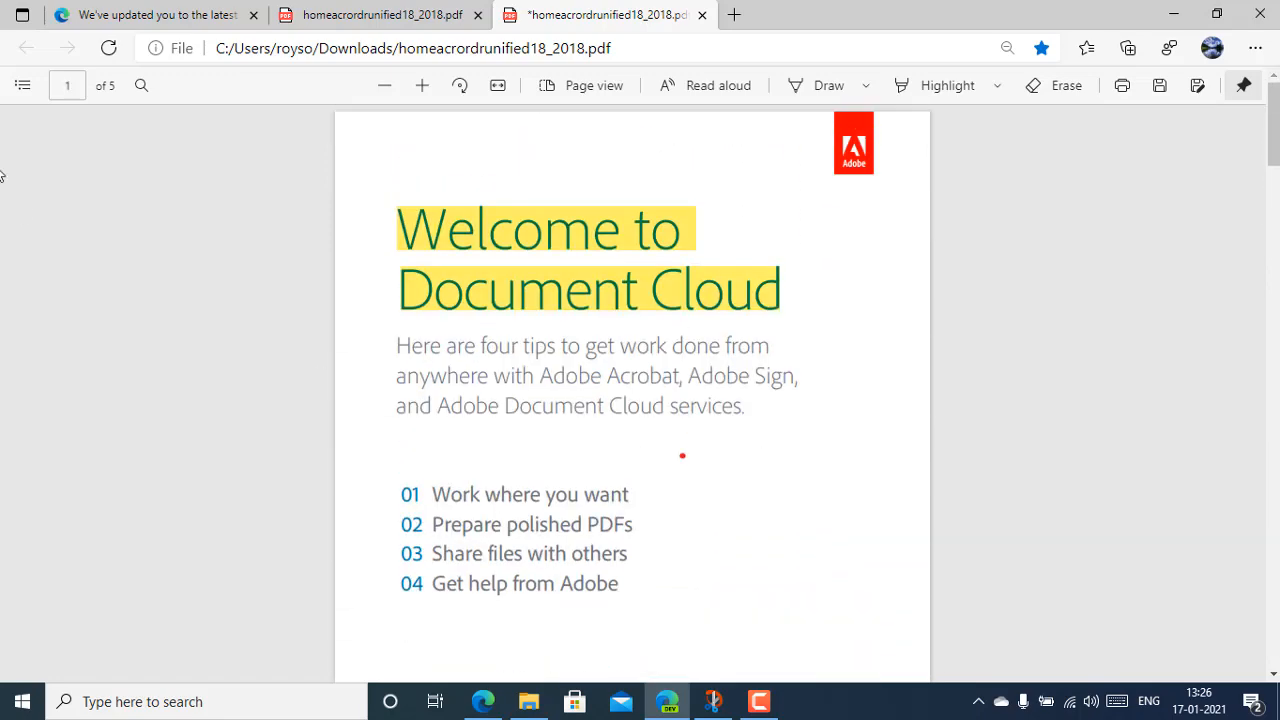
- In the table of contents, expand sections 01 and 02 together, collapse both, and close the contents list
click(22, 86)
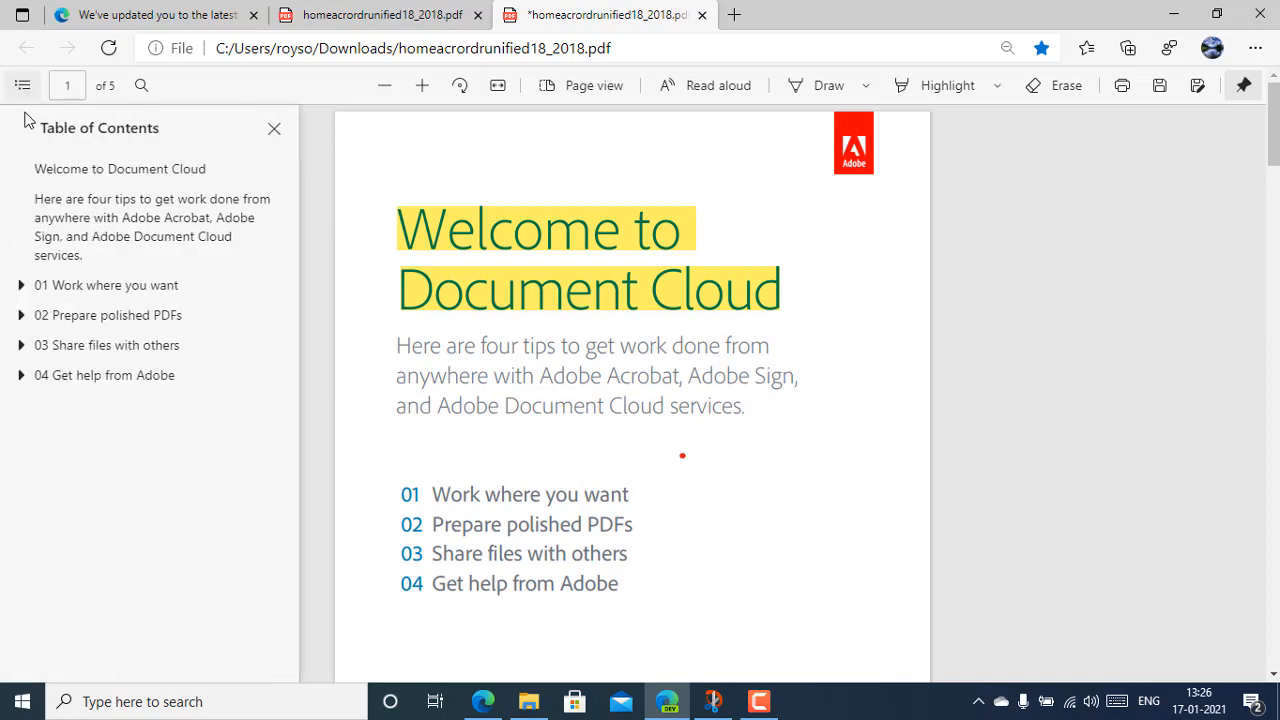
click(21, 286)
click(21, 348)
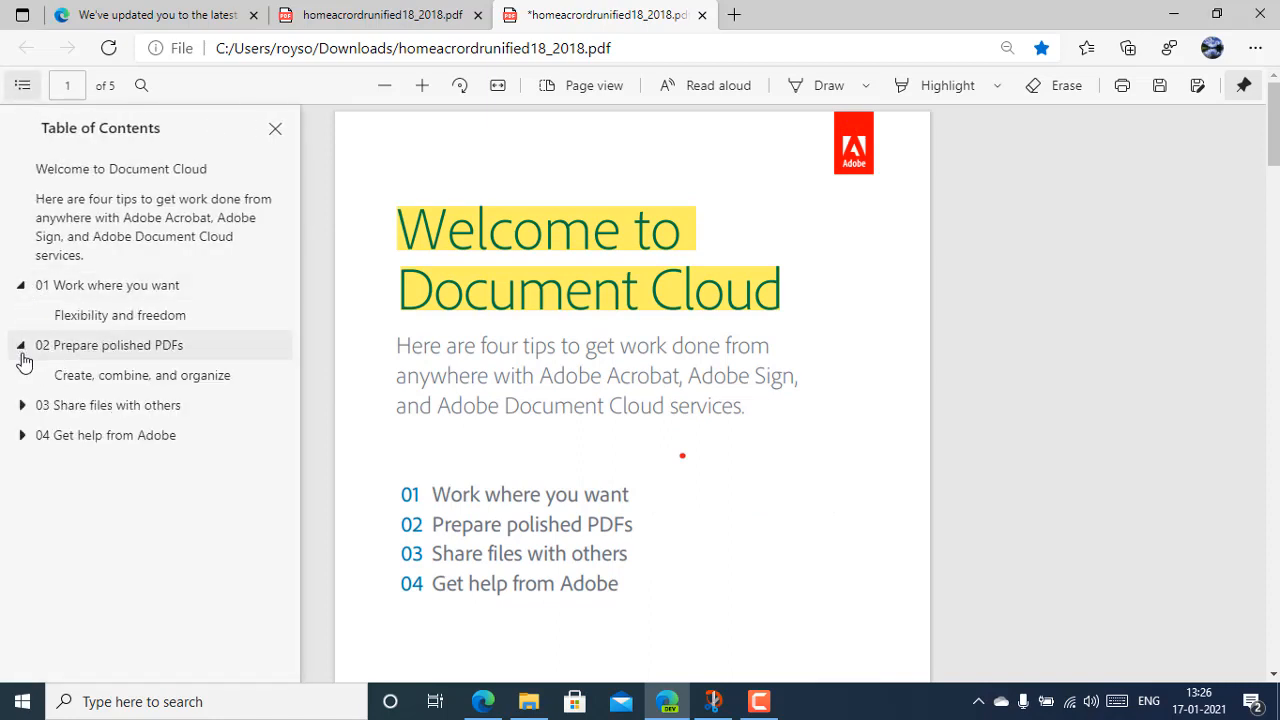
click(20, 350)
click(20, 288)
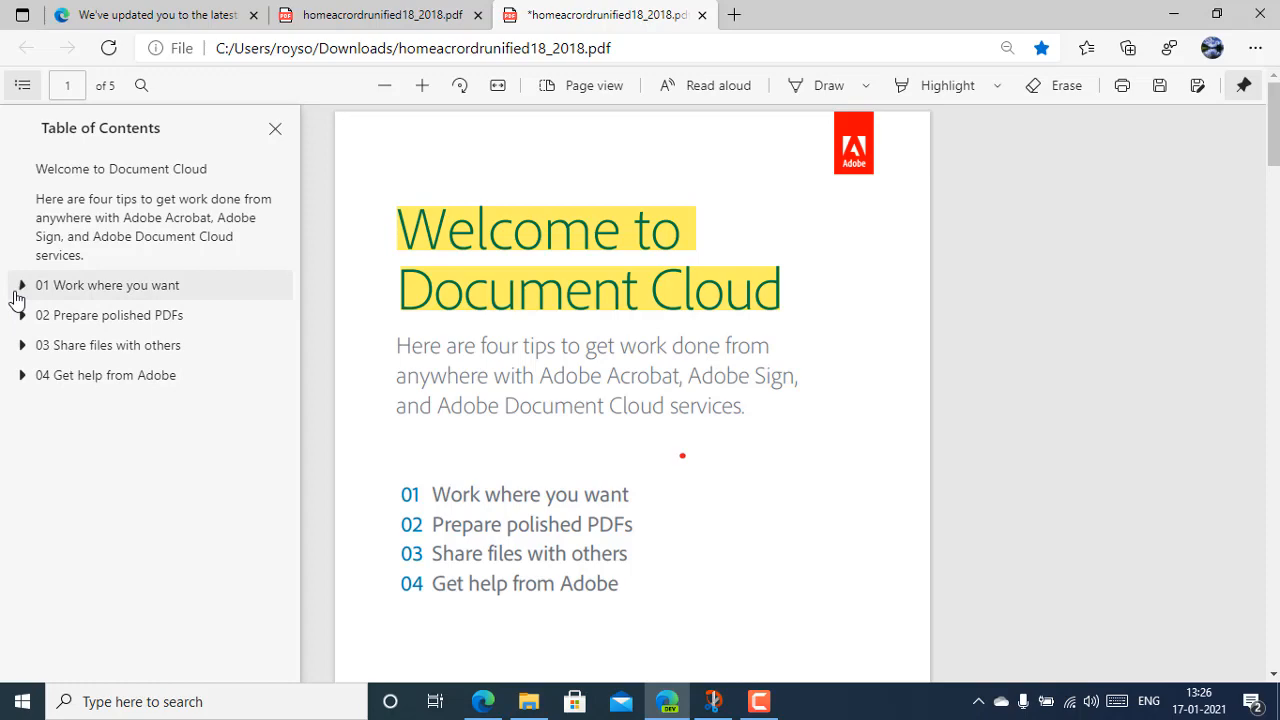
click(275, 130)
scroll(444, 420, down, 8)
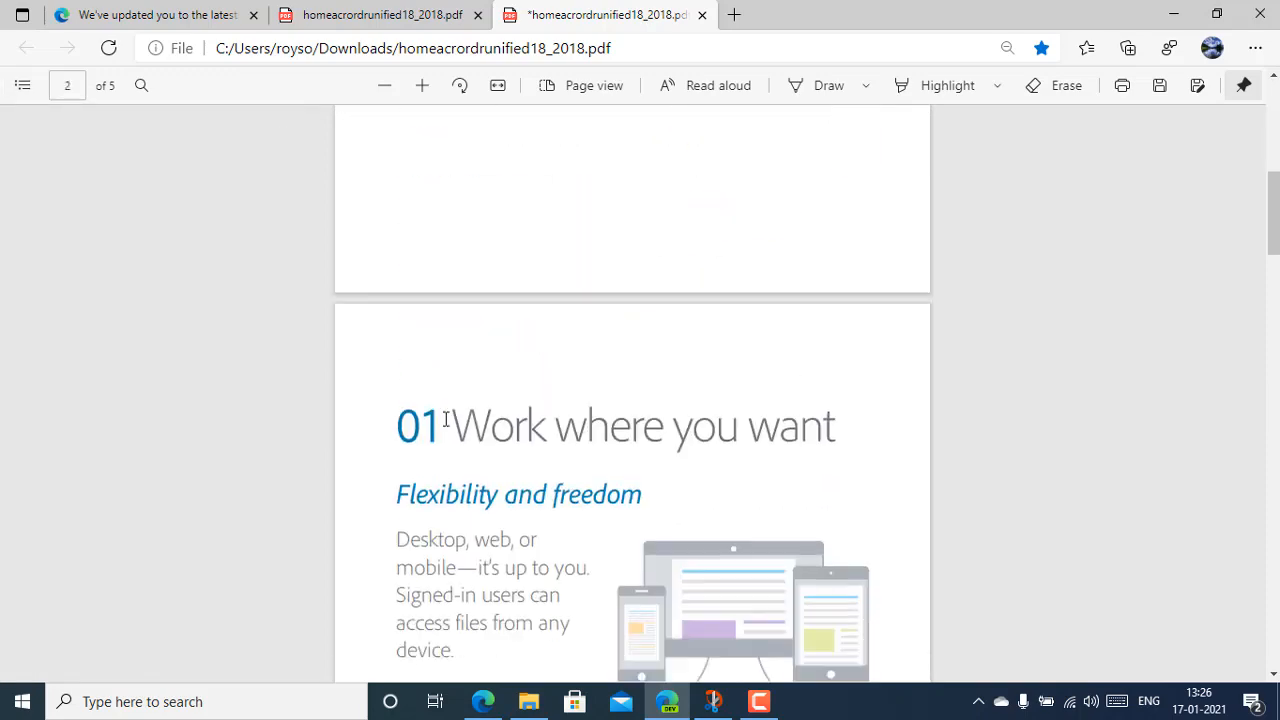
scroll(446, 420, up, 10)
scroll(446, 420, down, 10)
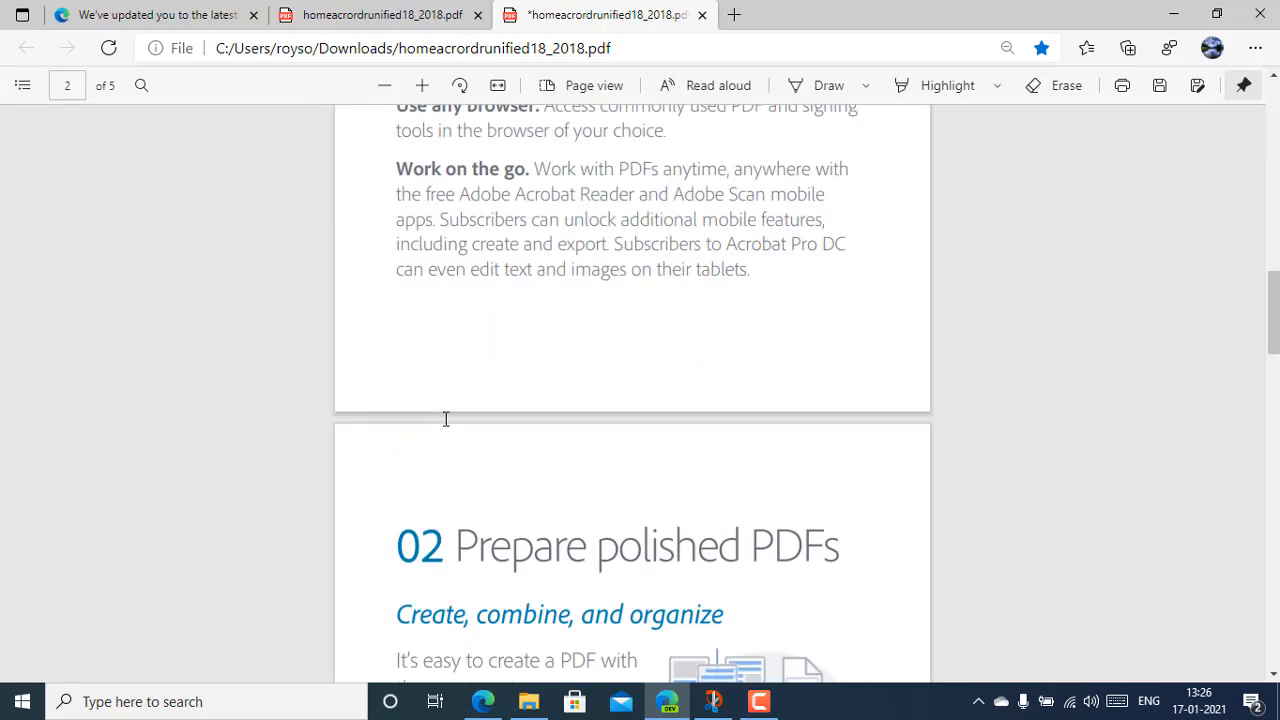
scroll(446, 420, up, 10)
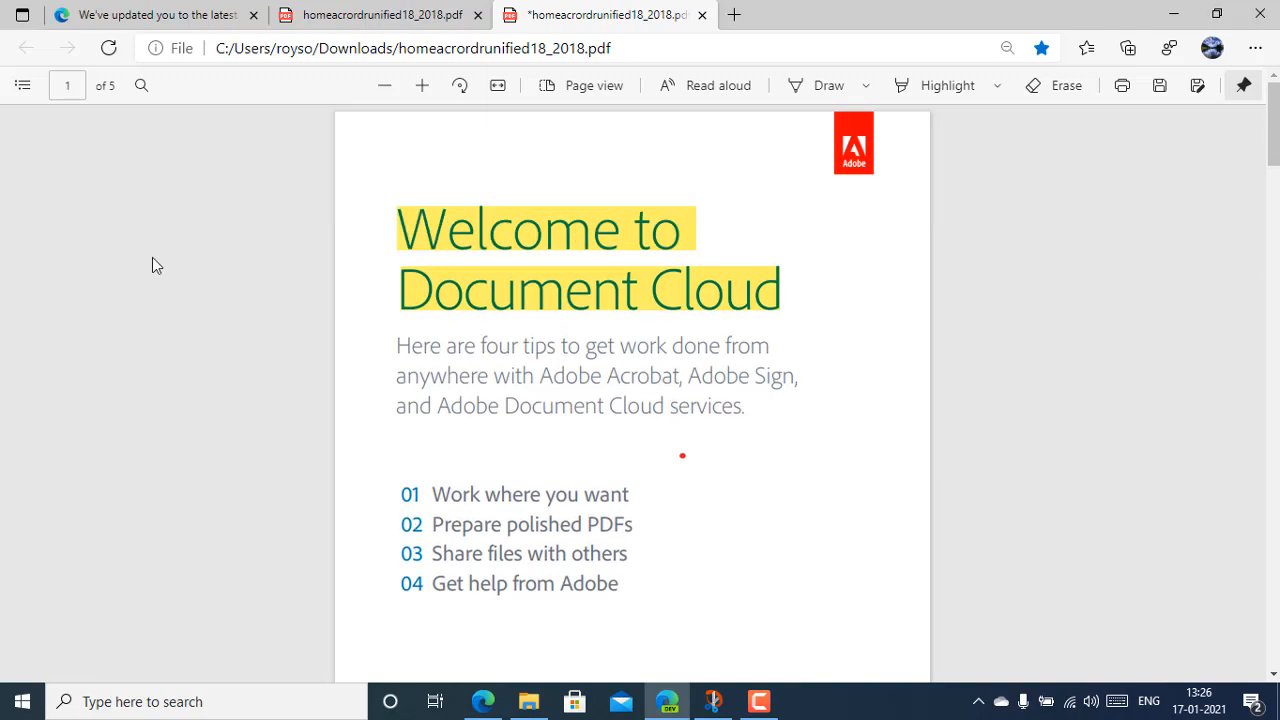
- Reopen the table of contents, expand and collapse "01 Work where you want" and "02 Prepare polished PDFs" one at a time, and close it
click(22, 88)
click(20, 290)
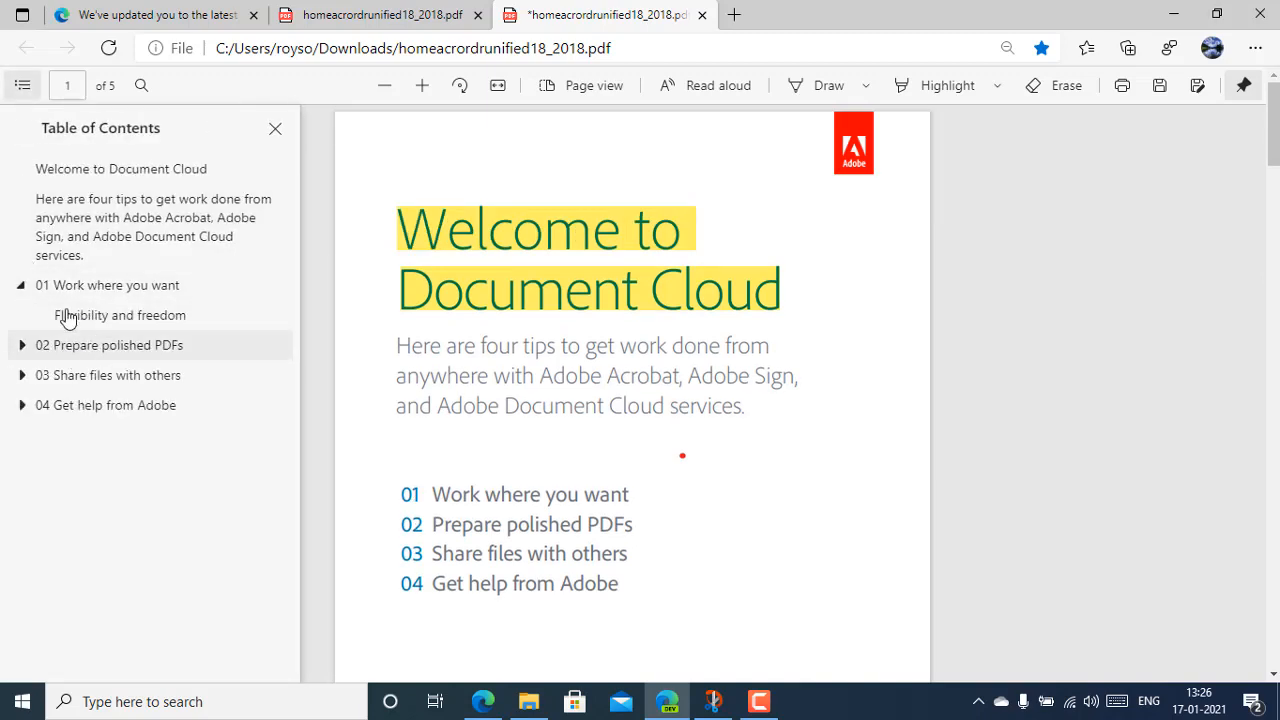
click(22, 286)
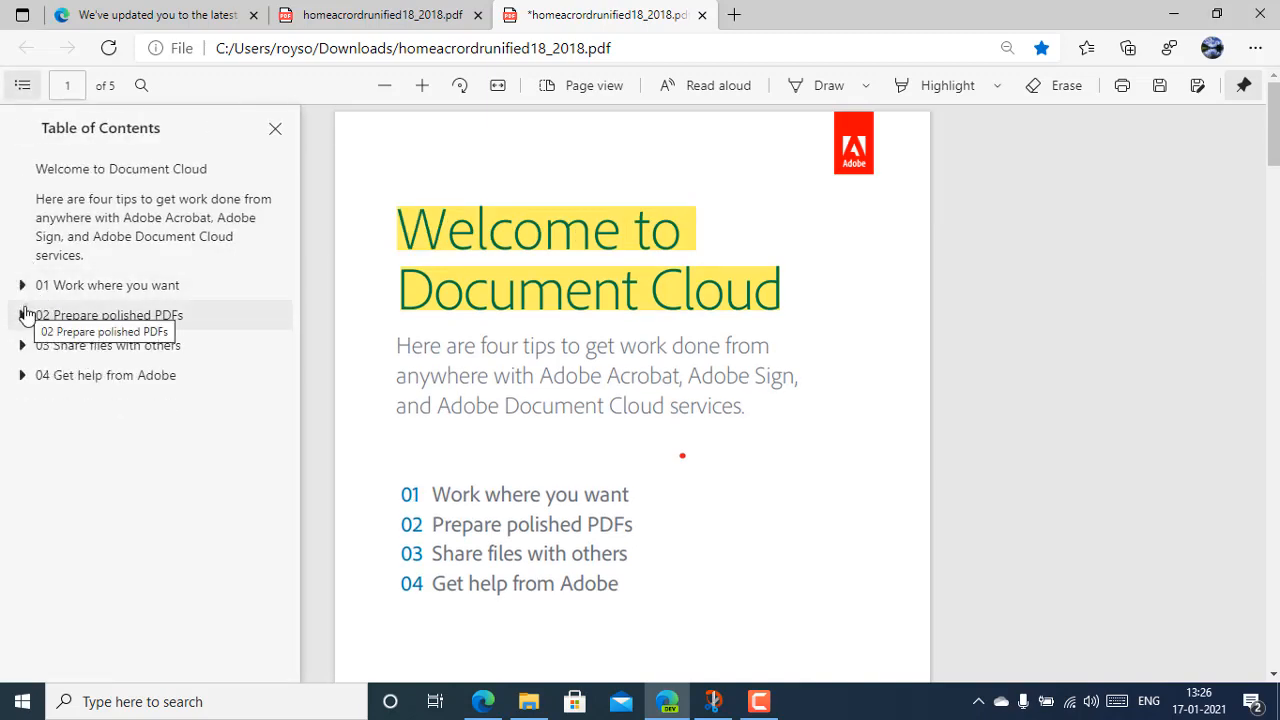
click(23, 315)
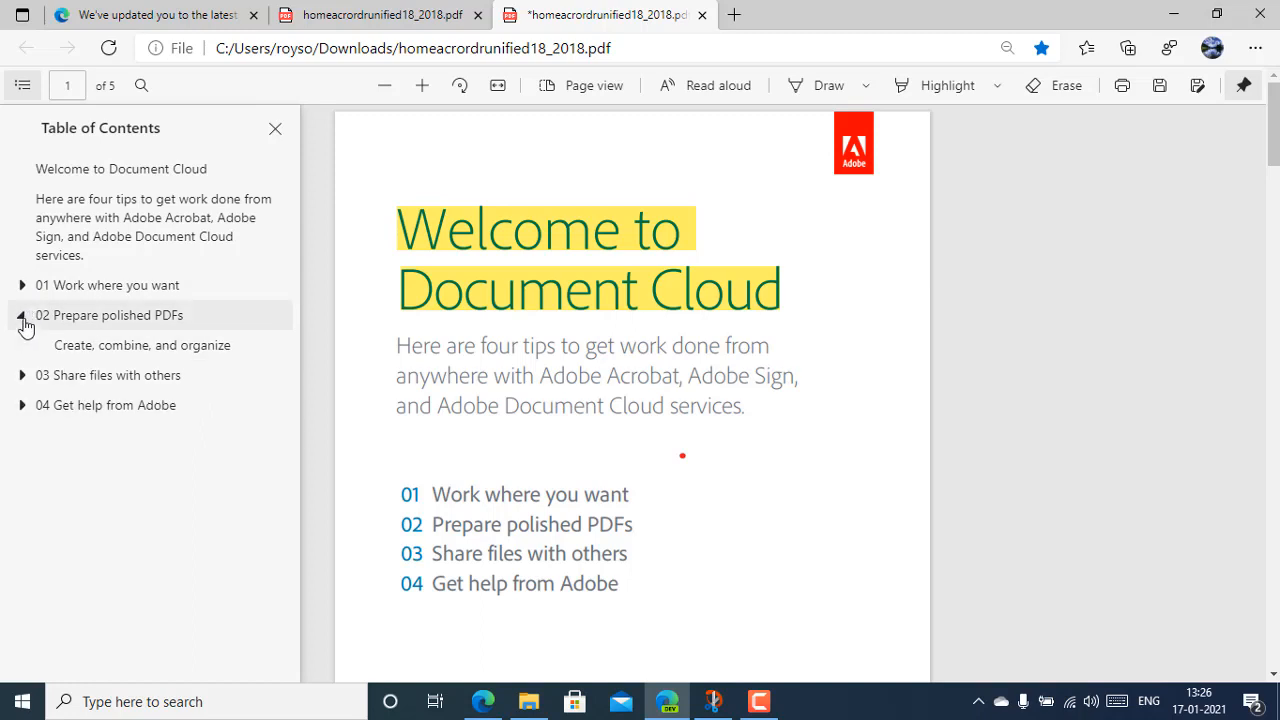
click(22, 316)
click(22, 316)
click(22, 316)
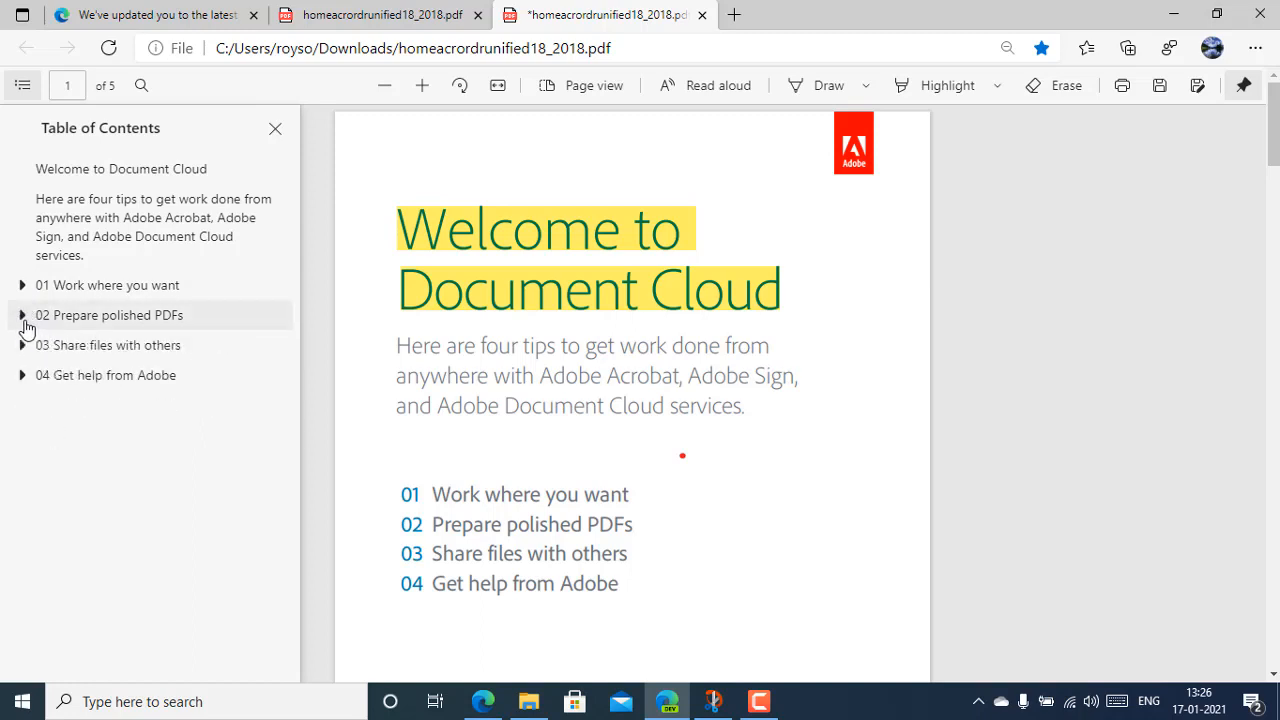
click(275, 130)
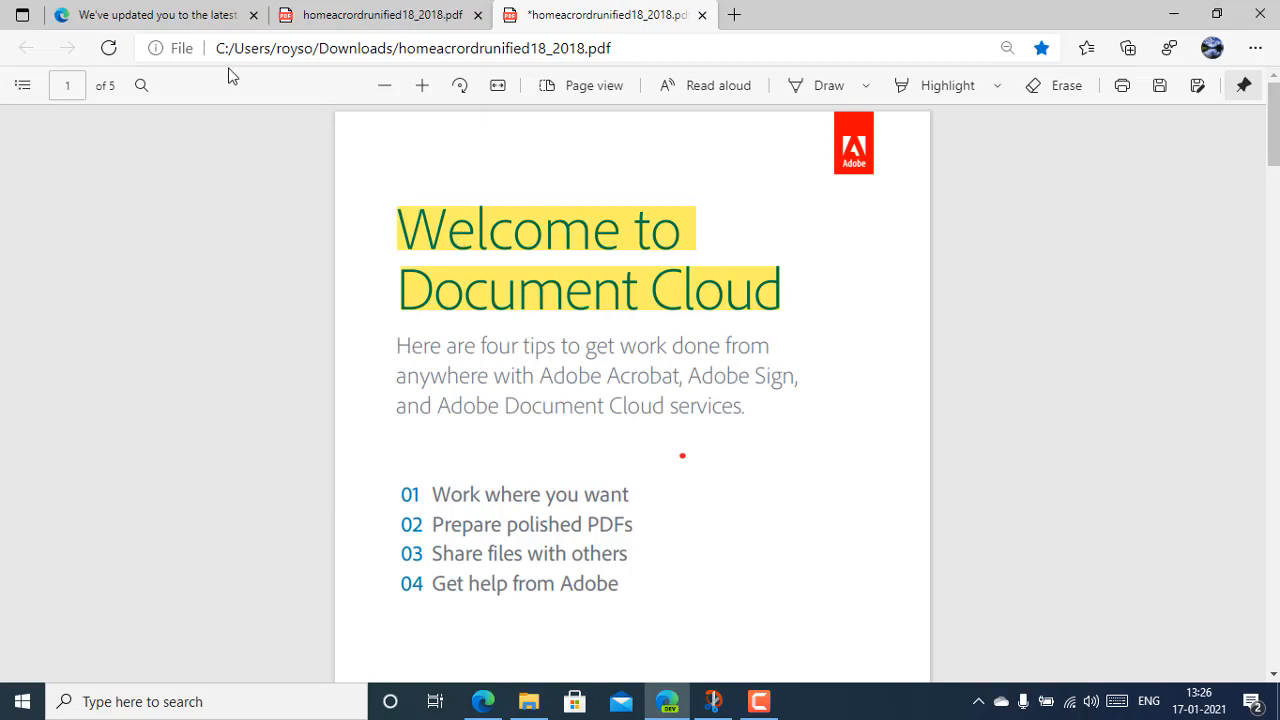
- Search the PDF for "organize", look through the matches on the following pages, and close the search
click(141, 85)
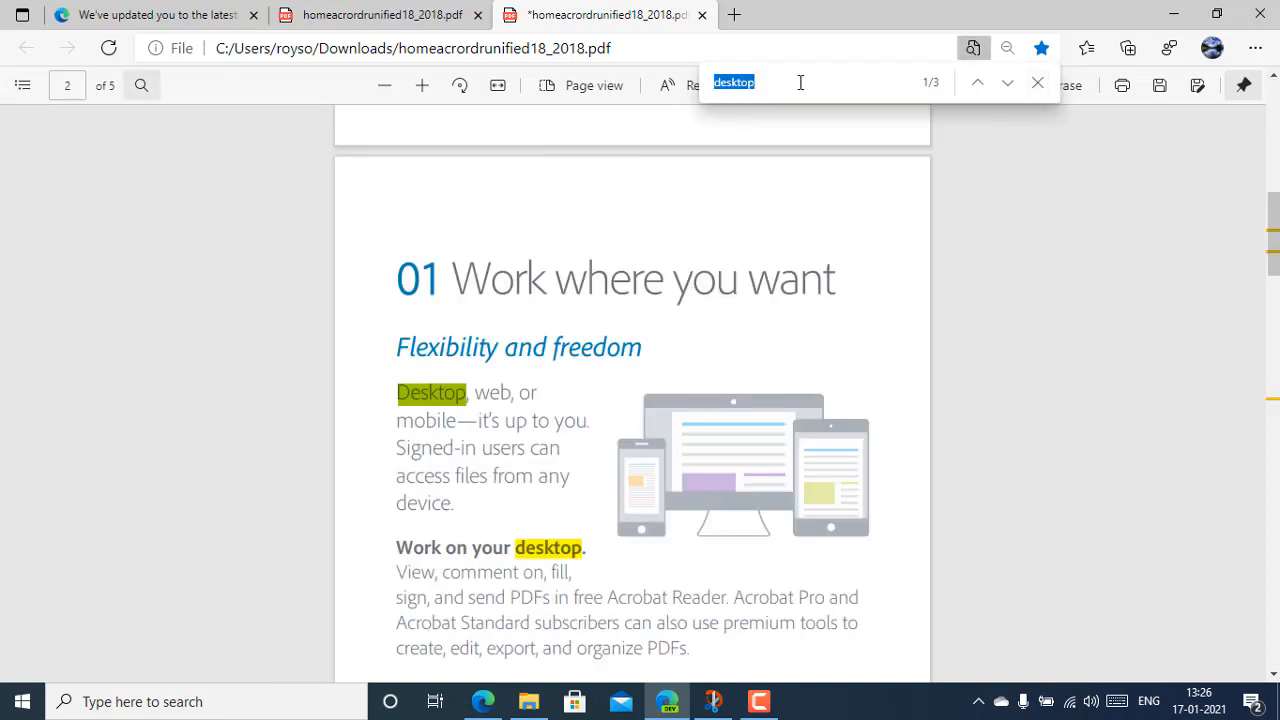
scroll(653, 230, down, 7)
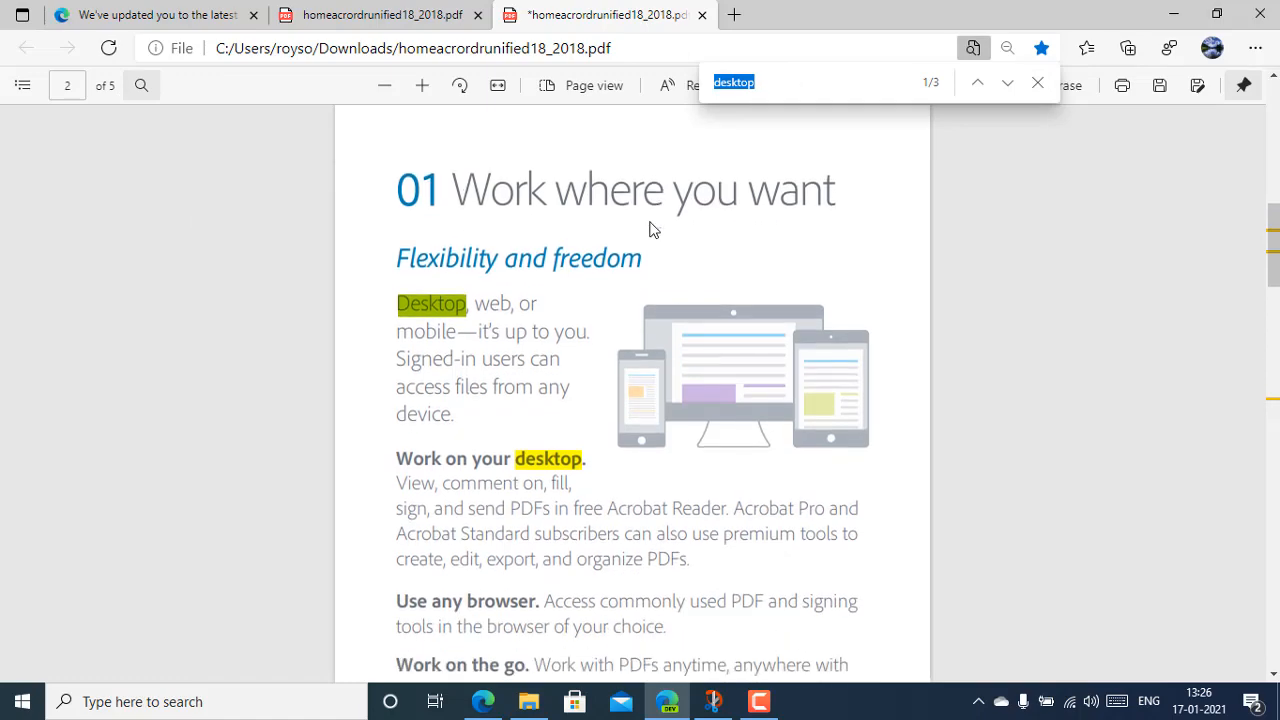
scroll(653, 230, up, 15)
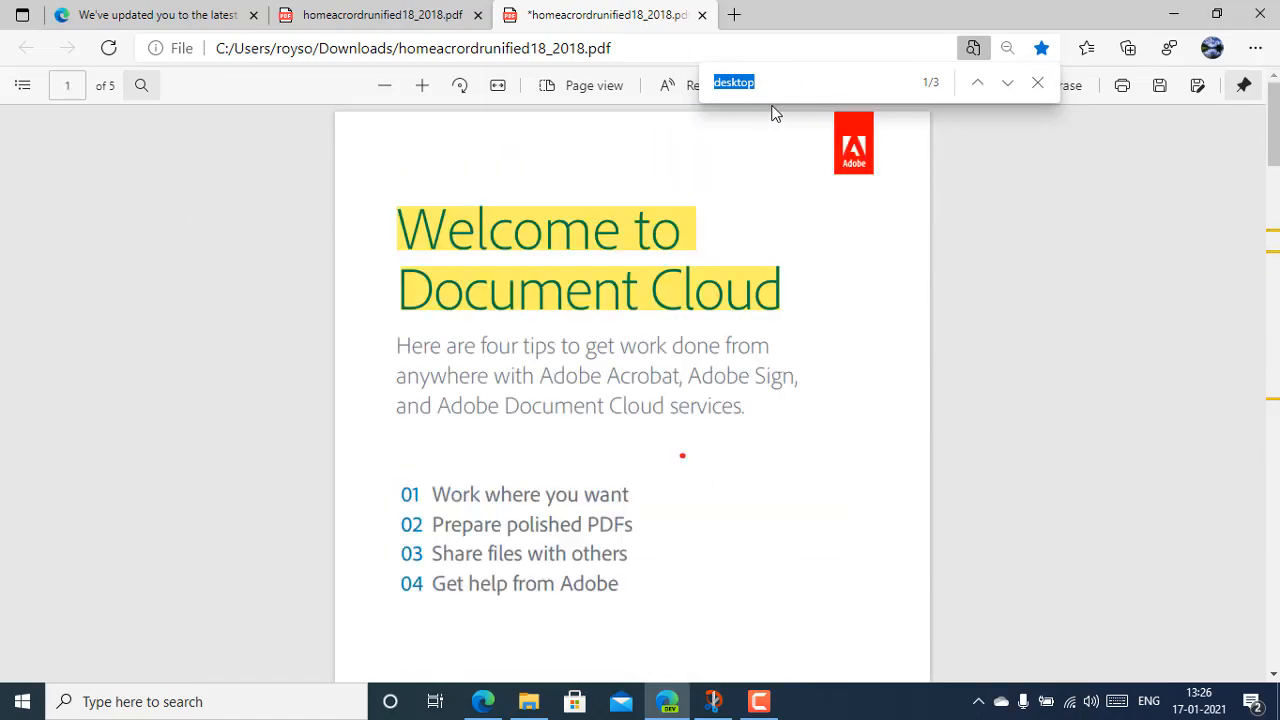
text(orga)
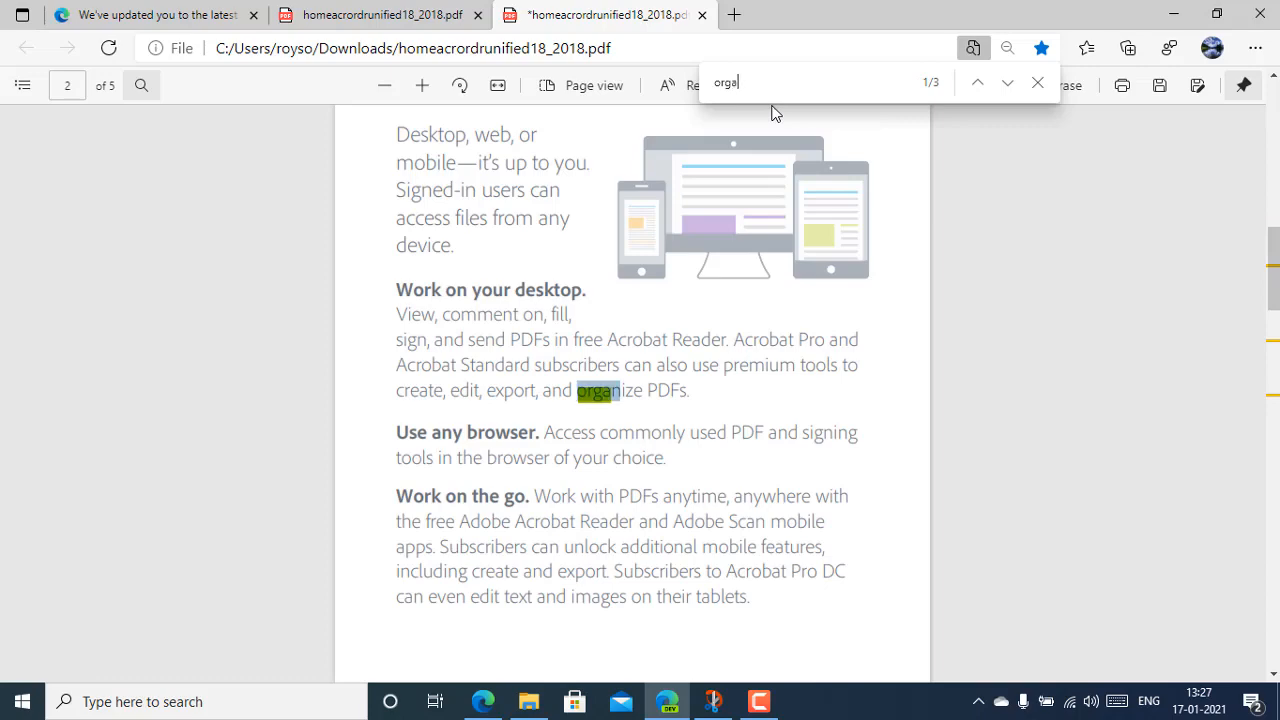
text(nize)
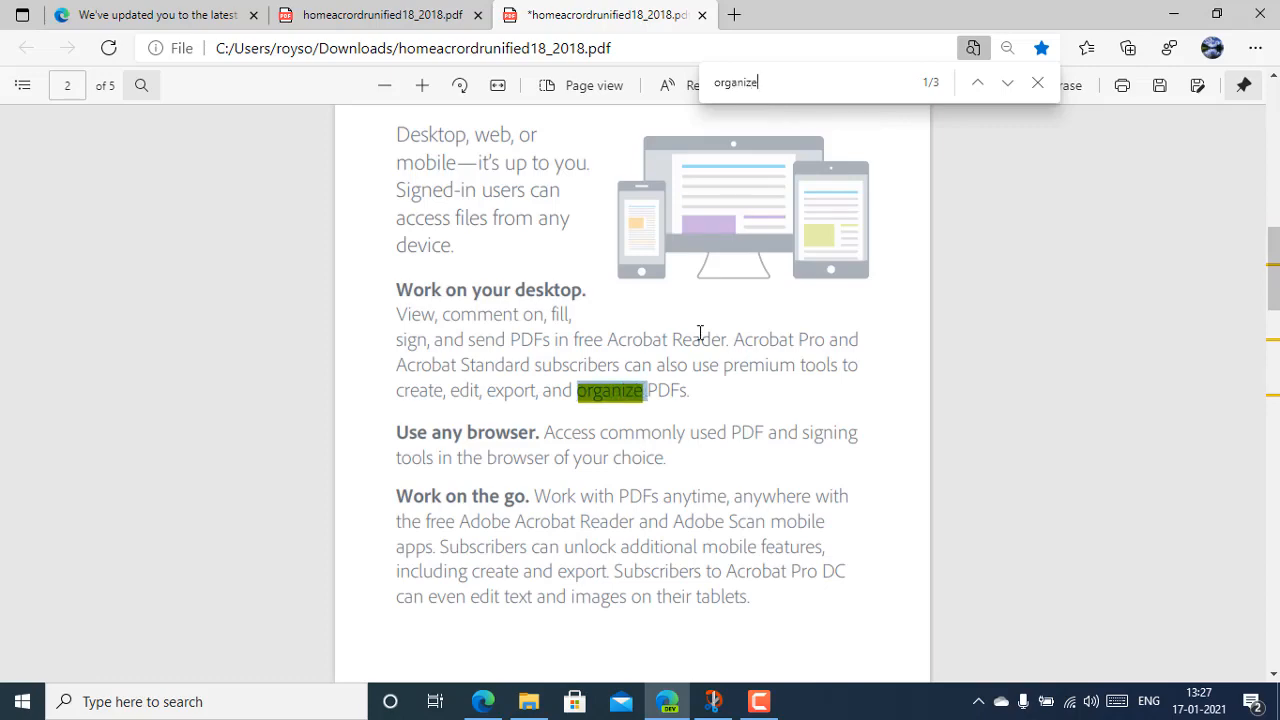
scroll(700, 334, down, 15)
scroll(700, 334, down, 5)
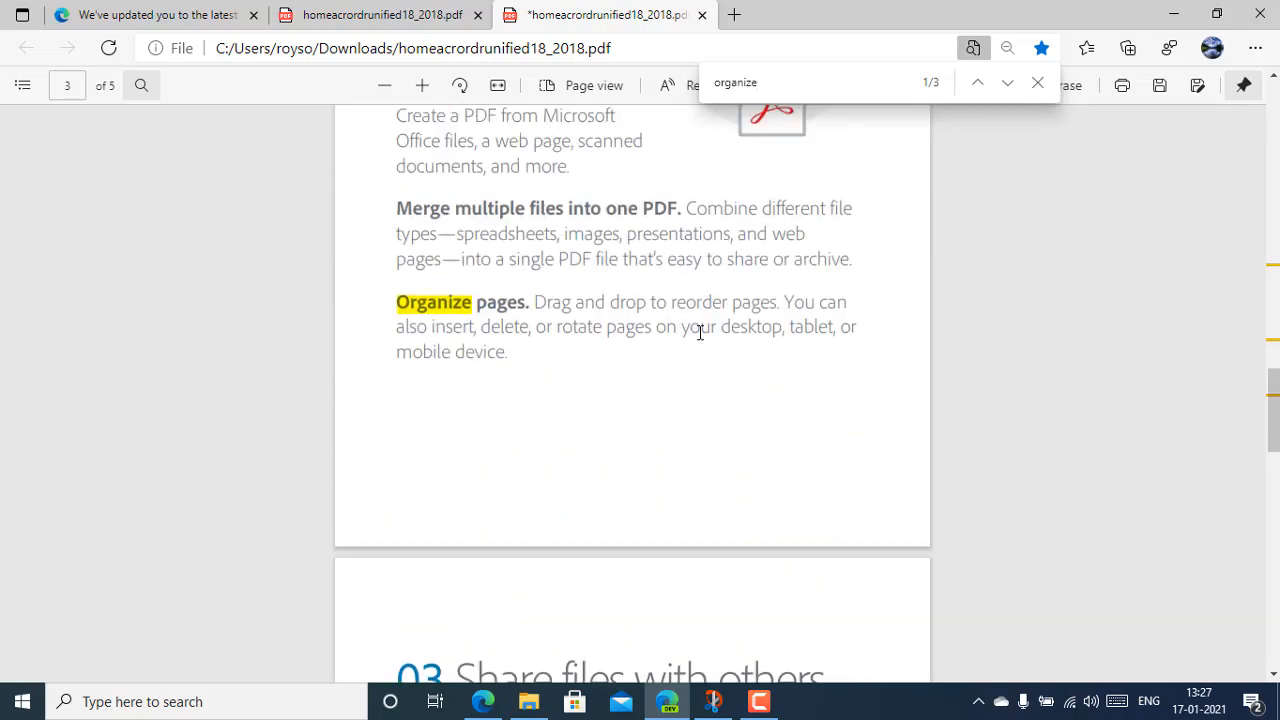
click(1037, 82)
scroll(694, 326, up, 20)
scroll(698, 328, down, 3)
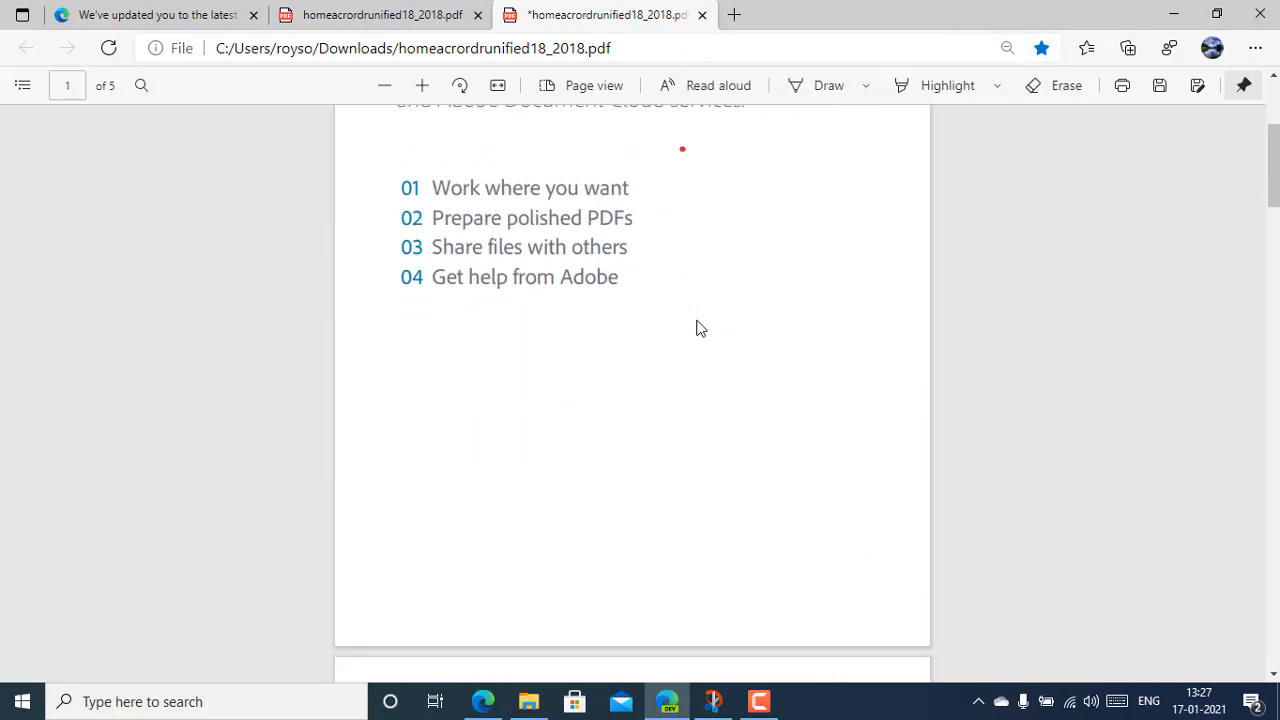
scroll(698, 329, up, 3)
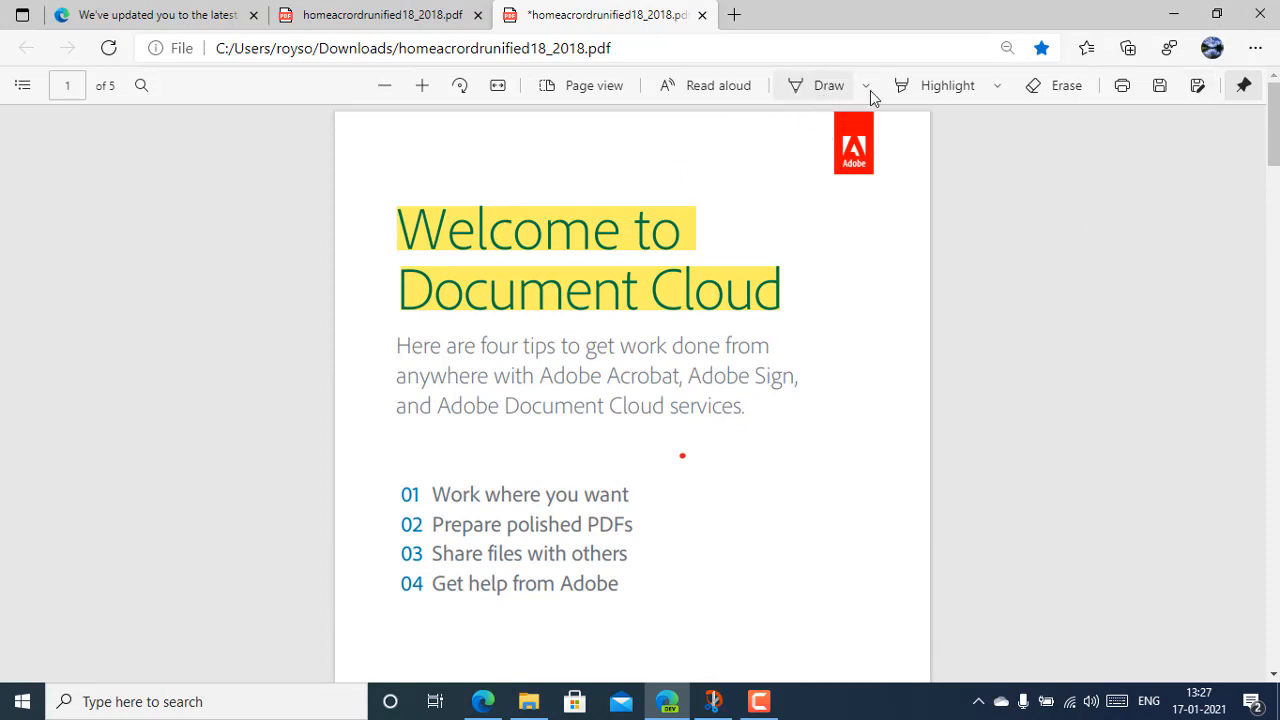
- Set the highlighter colour to light blue and highlight "Adobe Acrobat" in the introductory paragraph
click(930, 88)
click(997, 88)
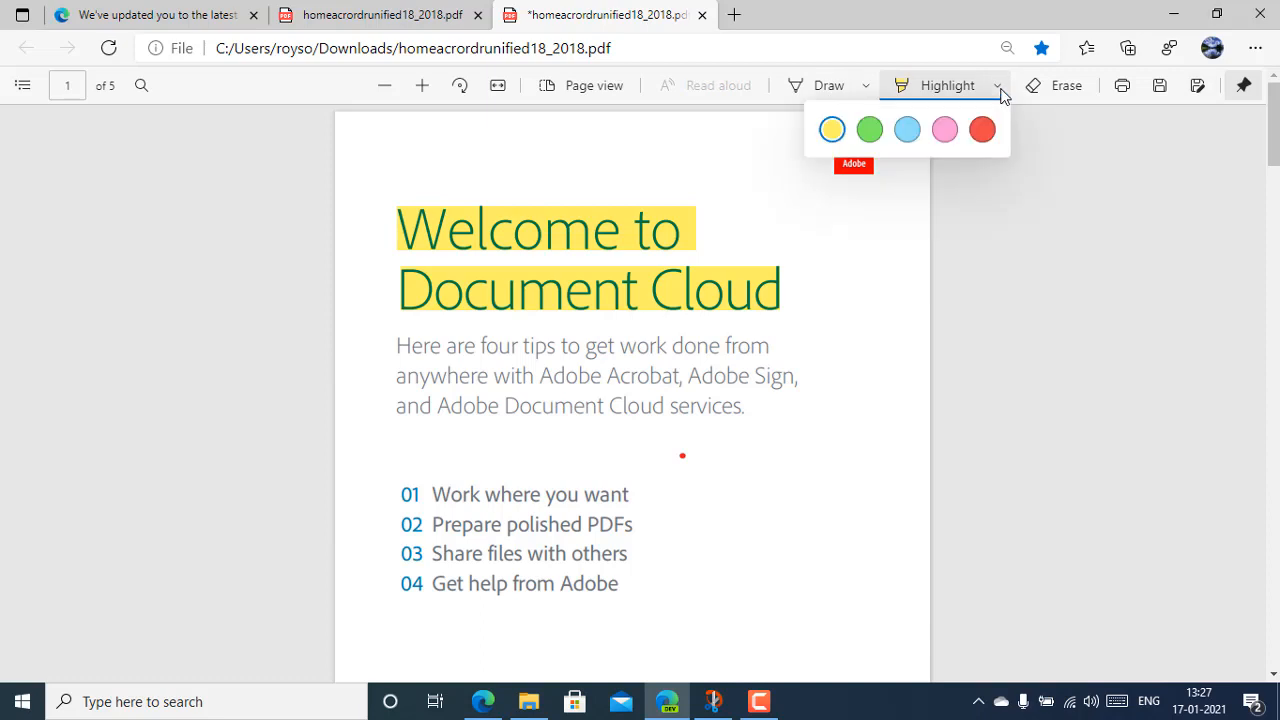
click(909, 132)
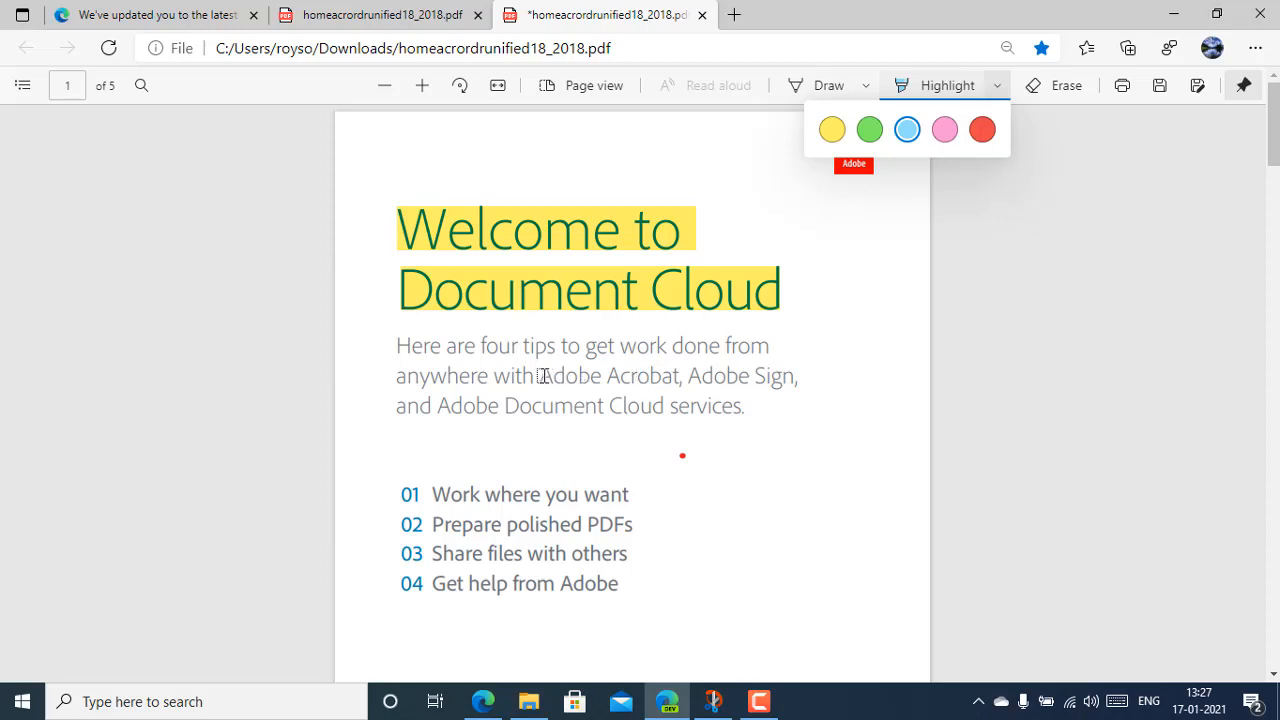
drag(541, 375, 680, 377)
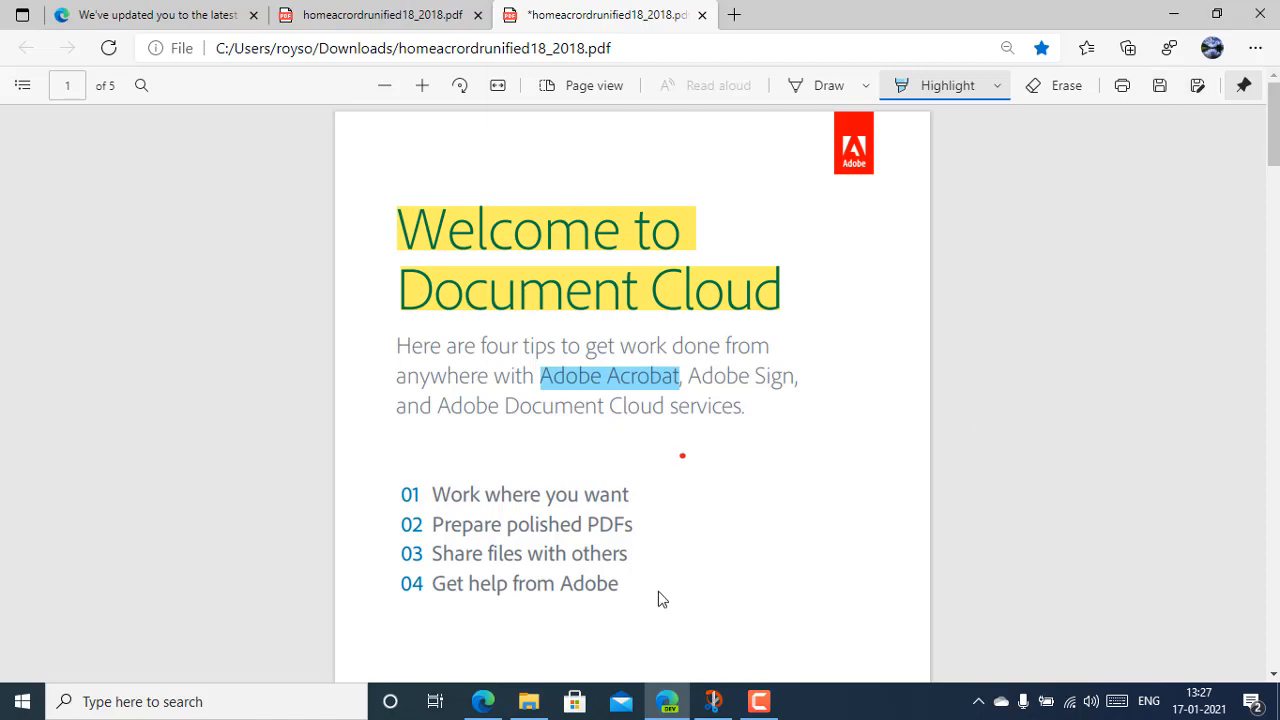
- Scroll down through the PDF and back to page 1 repeatedly to examine how the toolbar behaves when pinned and unpinned
scroll(658, 598, down, 10)
scroll(658, 598, up, 10)
scroll(737, 351, down, 15)
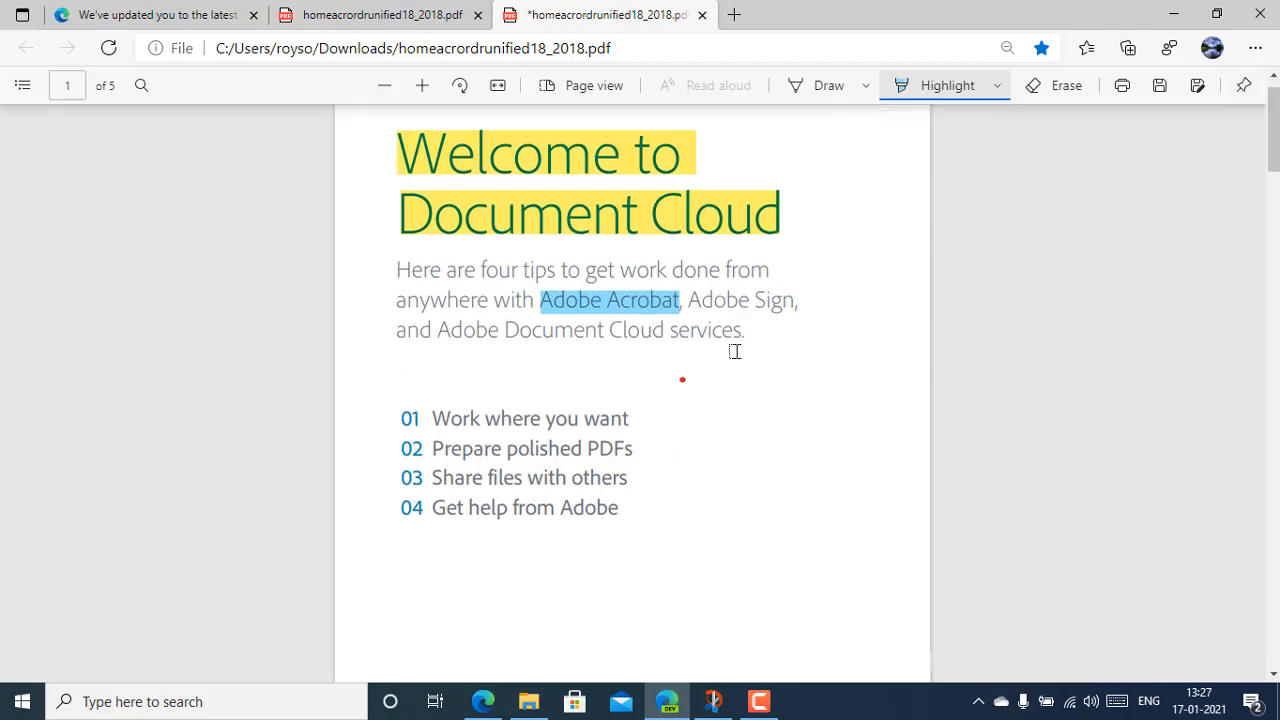
scroll(734, 351, up, 15)
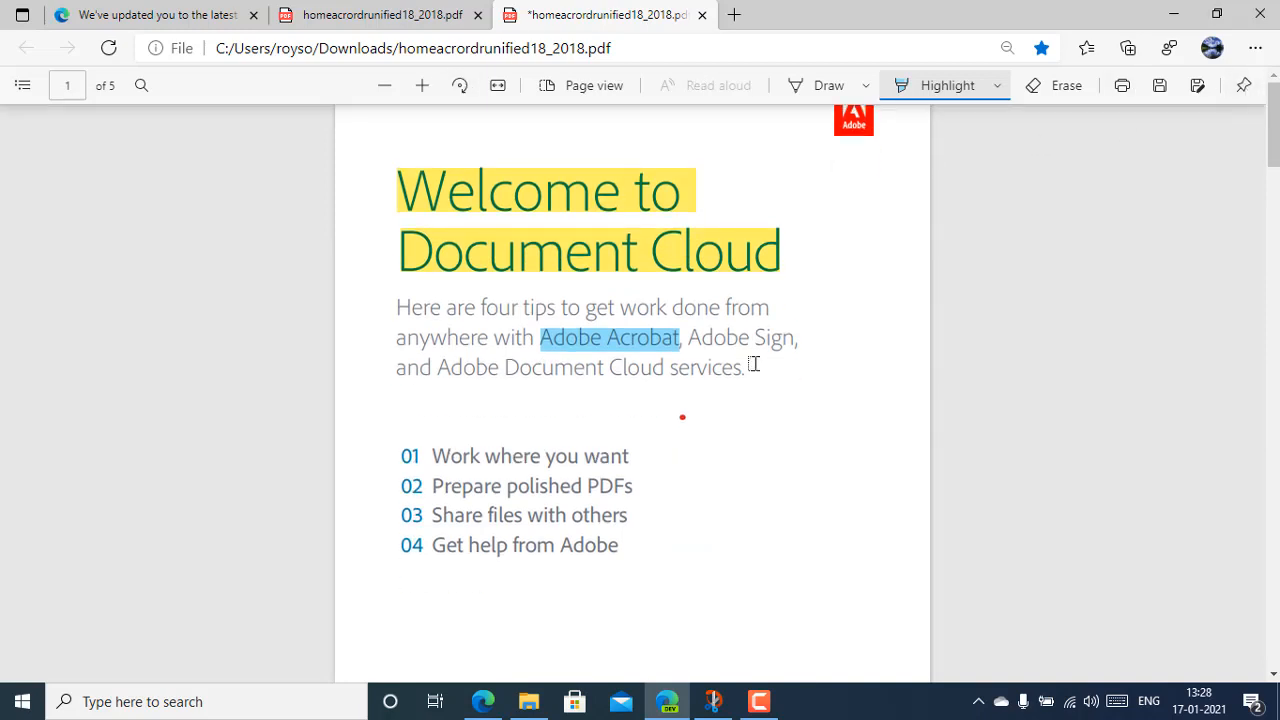
scroll(757, 372, down, 20)
scroll(757, 372, up, 20)
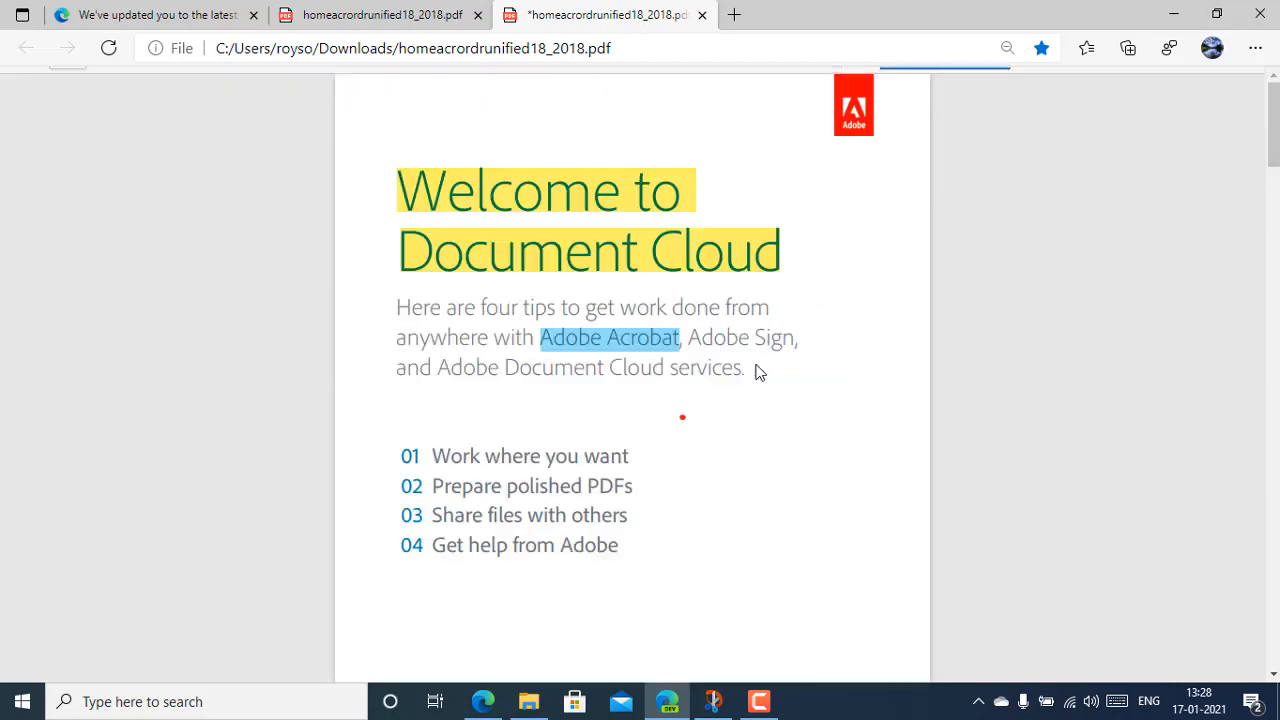
scroll(757, 372, down, 12)
scroll(757, 372, up, 12)
scroll(743, 323, down, 10)
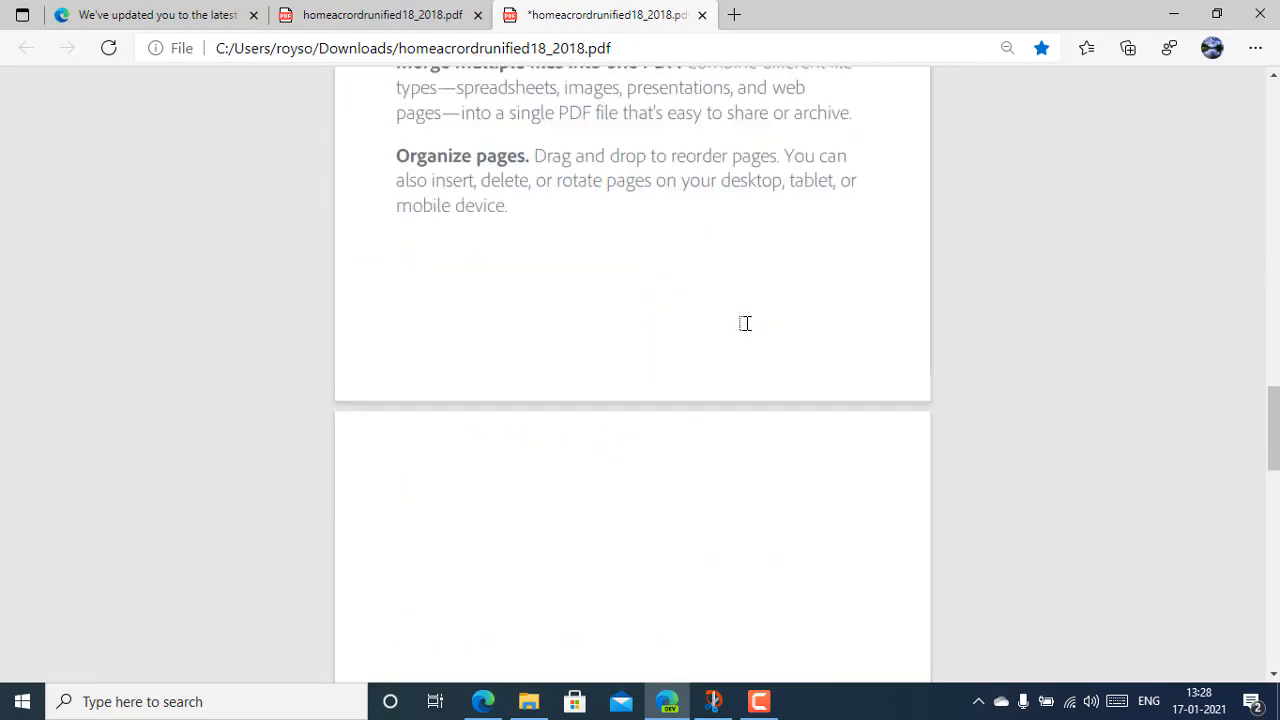
scroll(743, 323, up, 10)
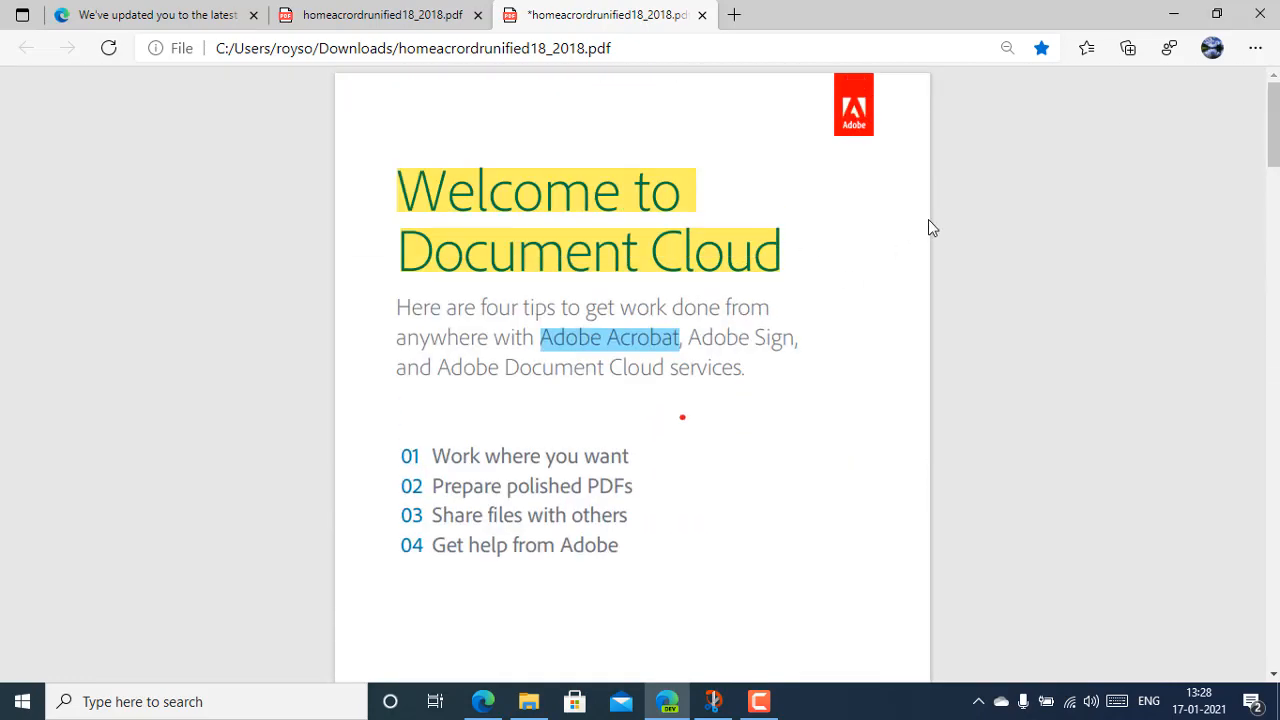
scroll(774, 293, down, 1)
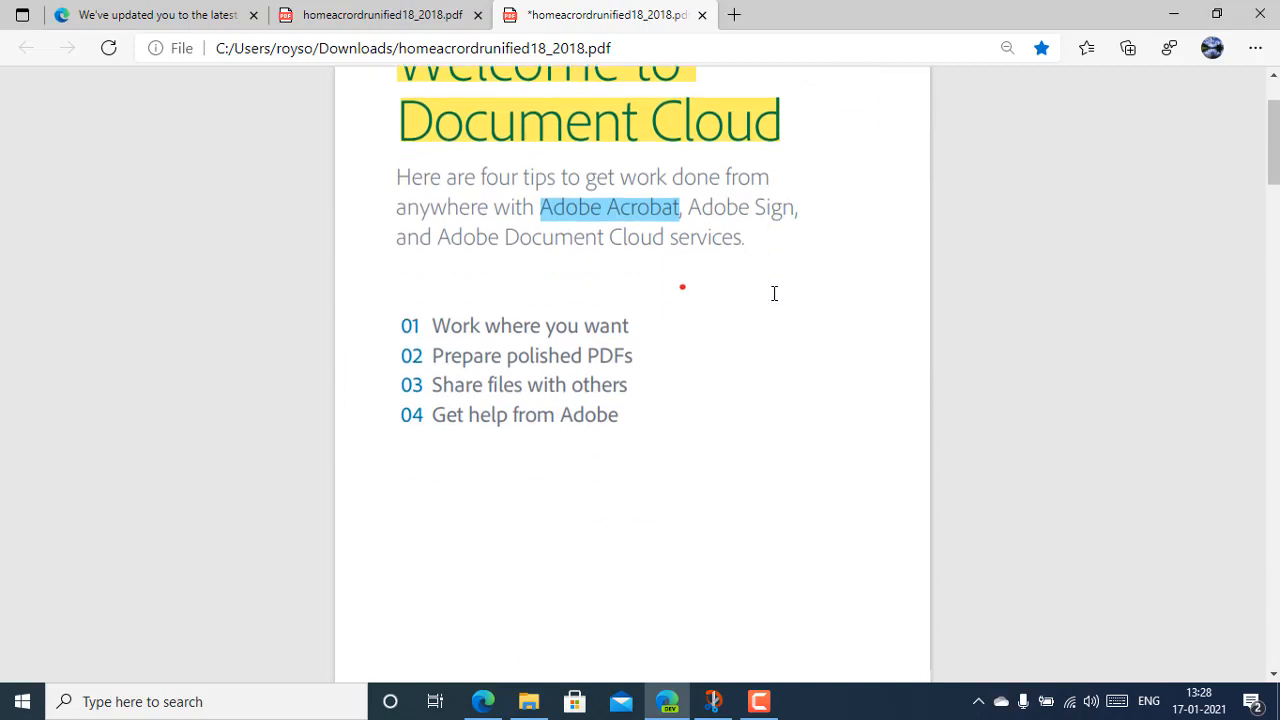
scroll(774, 293, up, 1)
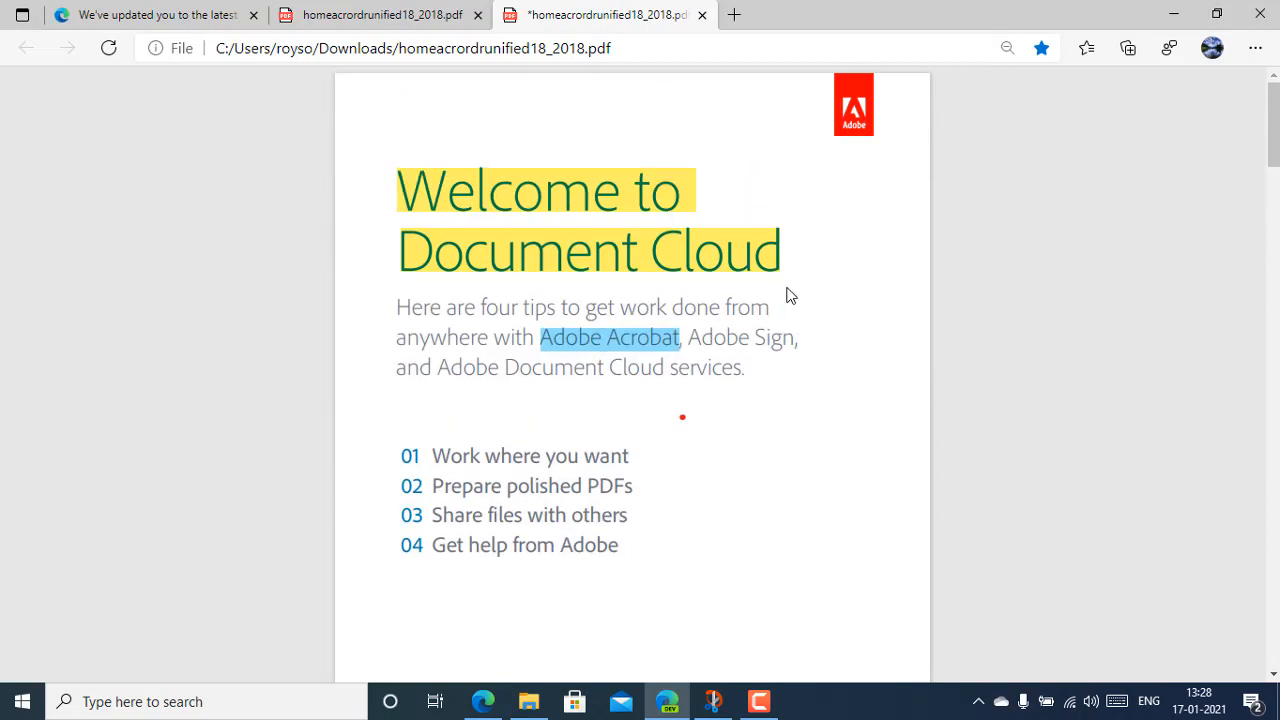
- Bring the hidden PDF toolbar back into view and pin it
mouse_move(884, 74)
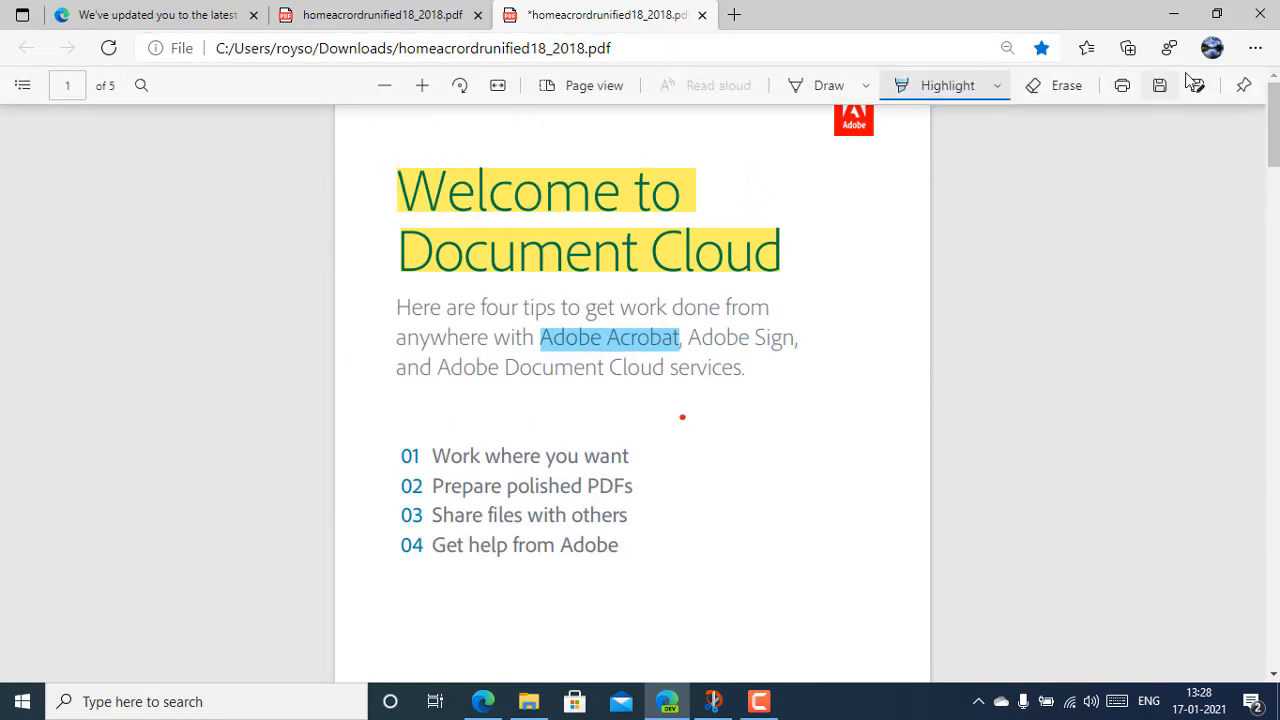
click(1242, 86)
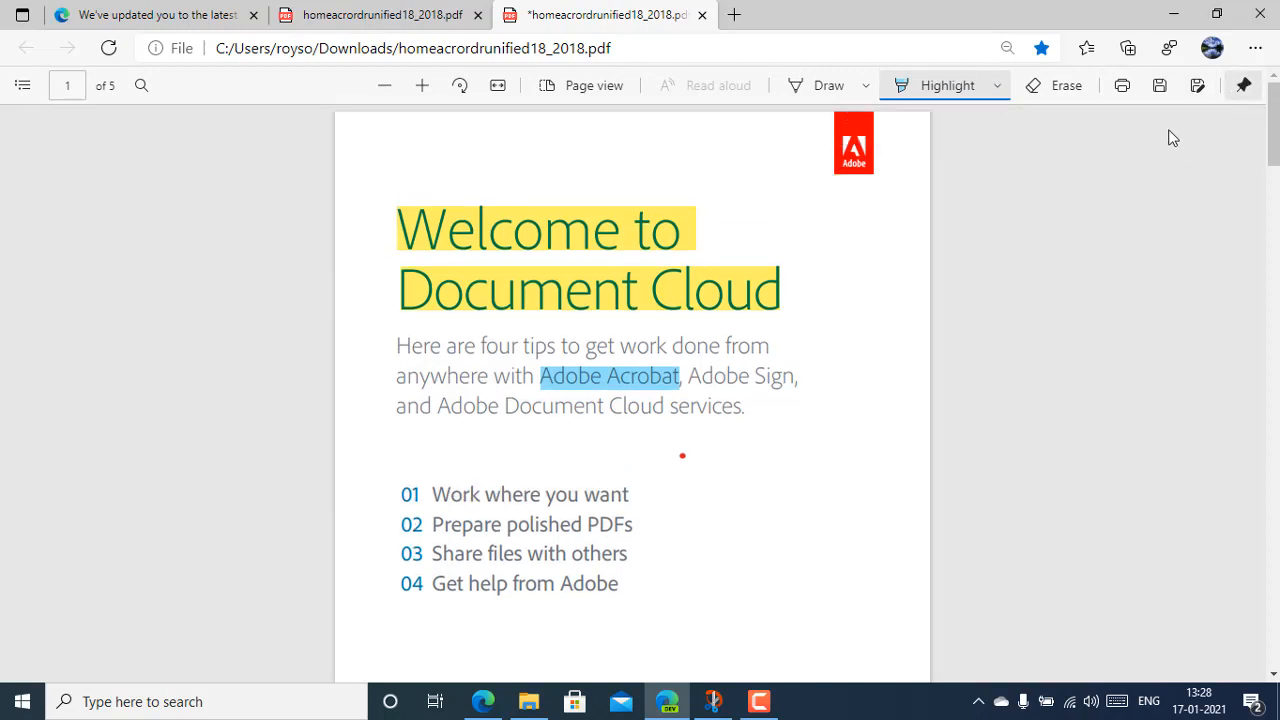
- Try to close the annotated PDF's tab, cancel leaving the page, and minimise the open windows to the desktop
click(702, 15)
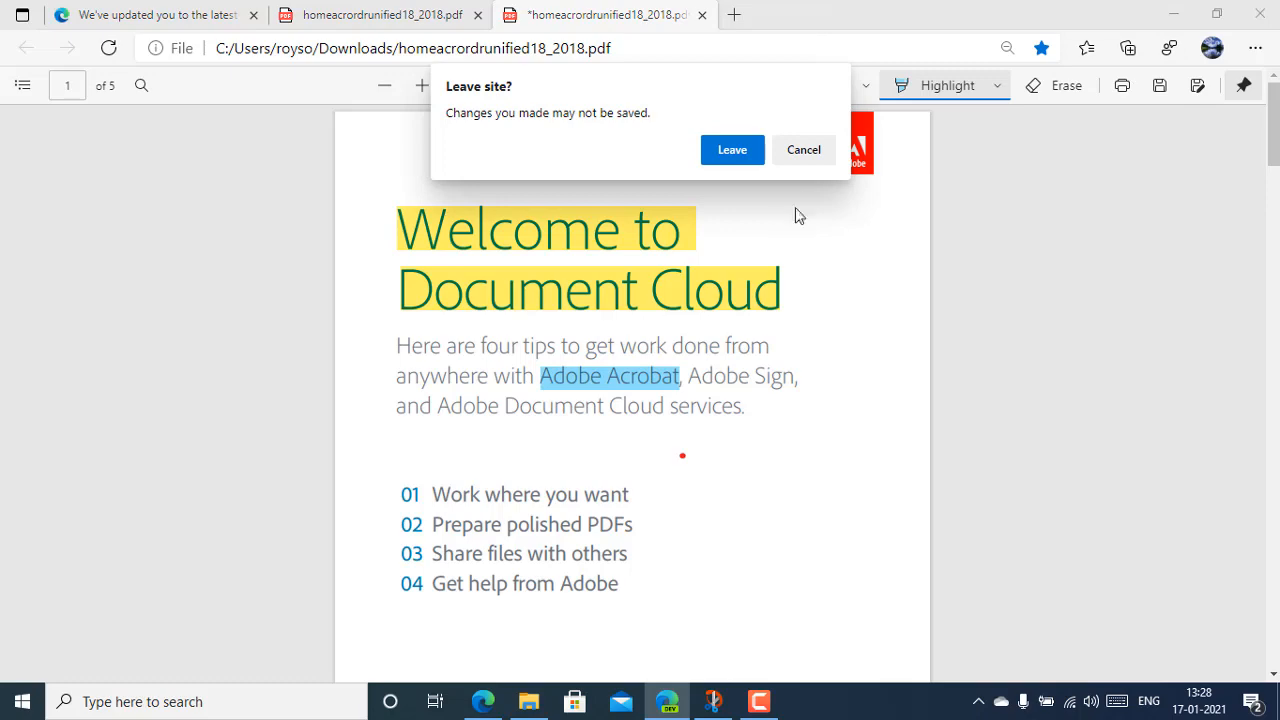
click(805, 152)
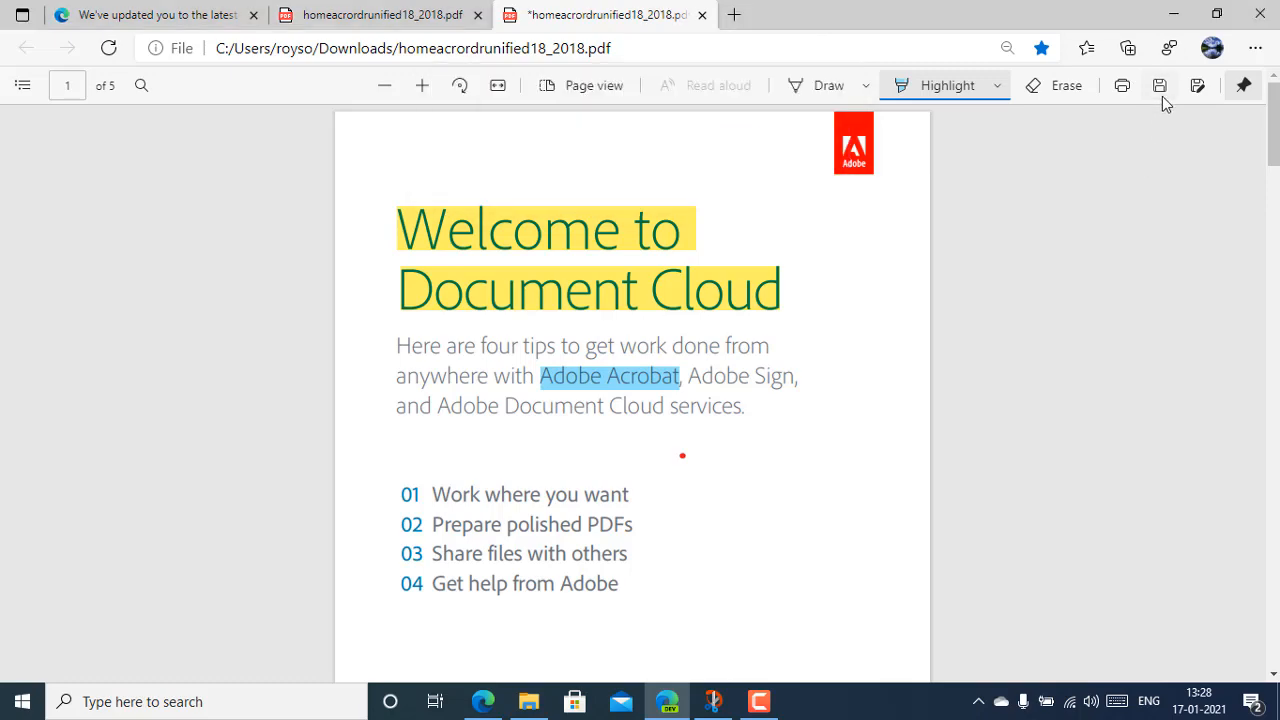
click(1173, 14)
click(1176, 16)
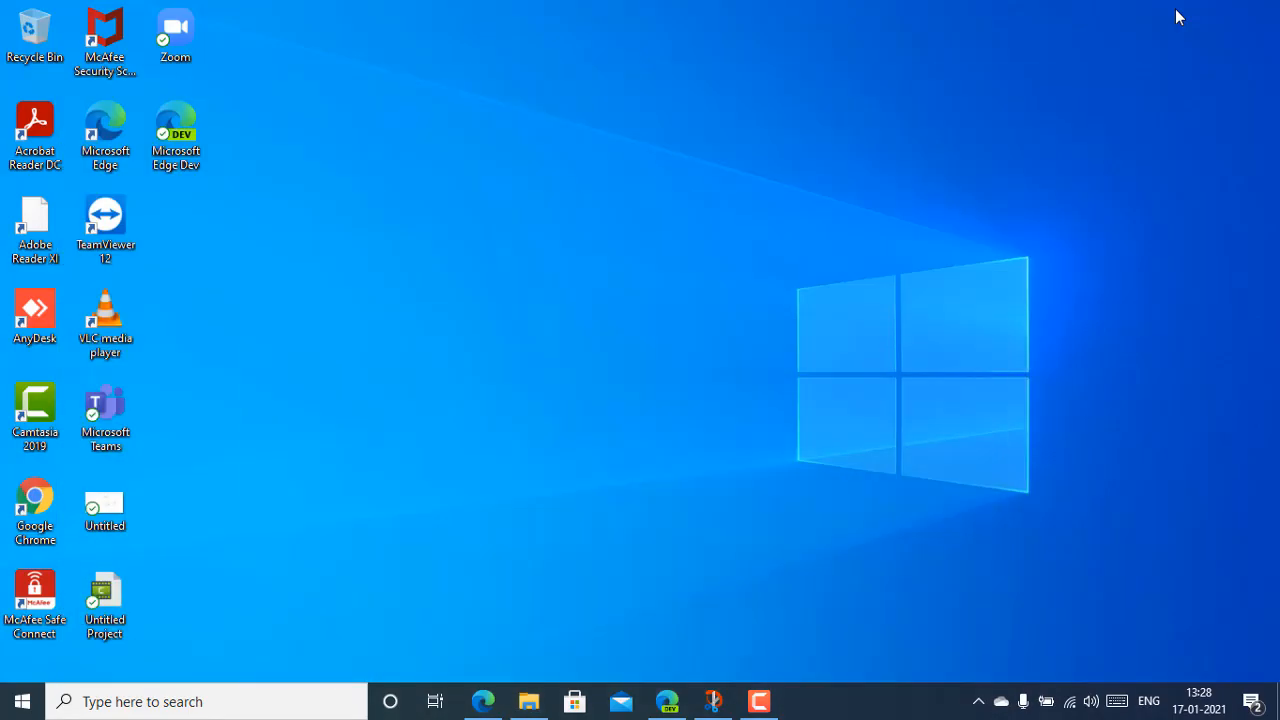